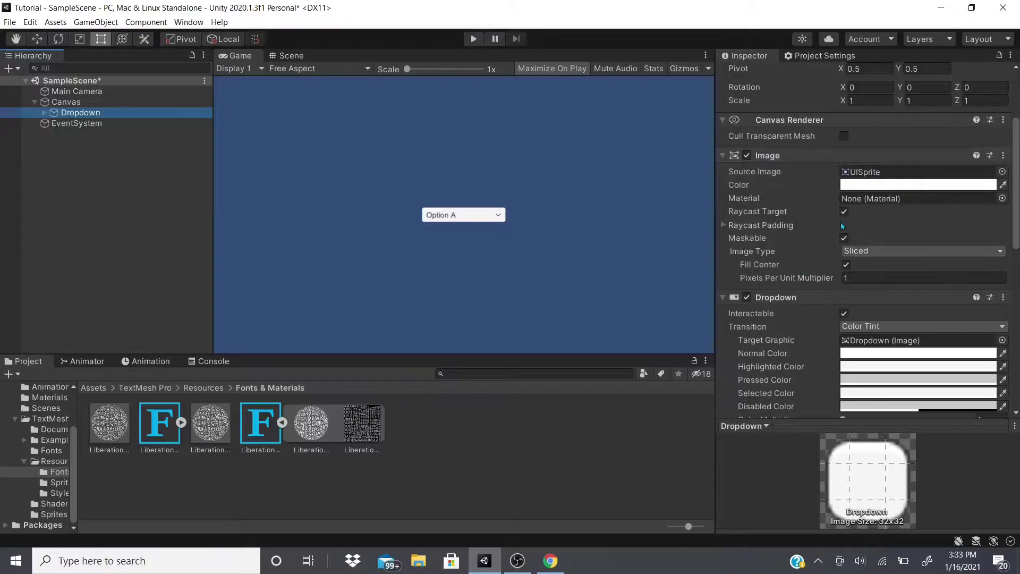
Step: Examine the Dropdown component's settings, including the Transition choices, the template and caption references, and the options list
scroll(745, 161, "up", 5)
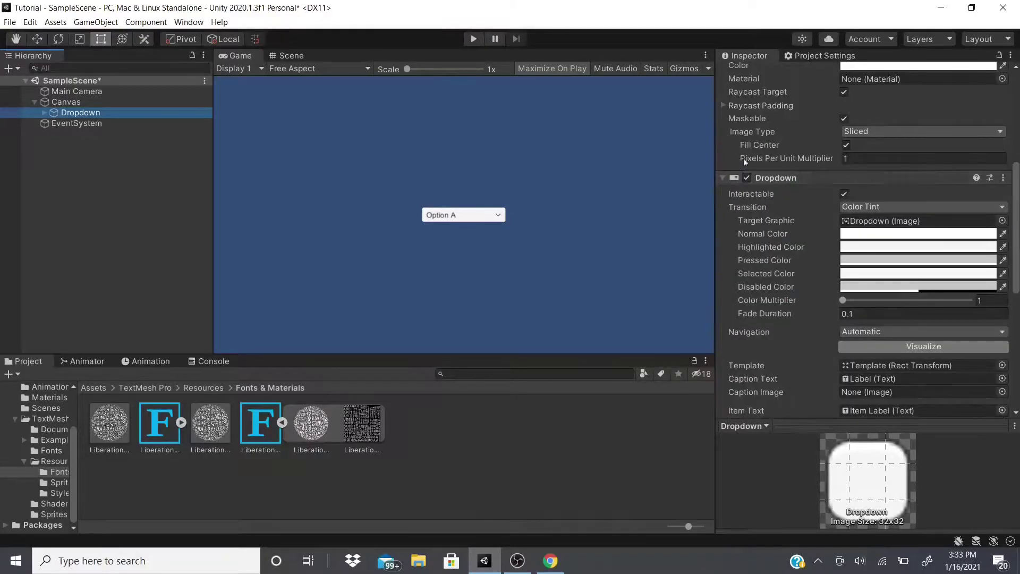
left_click(892, 208)
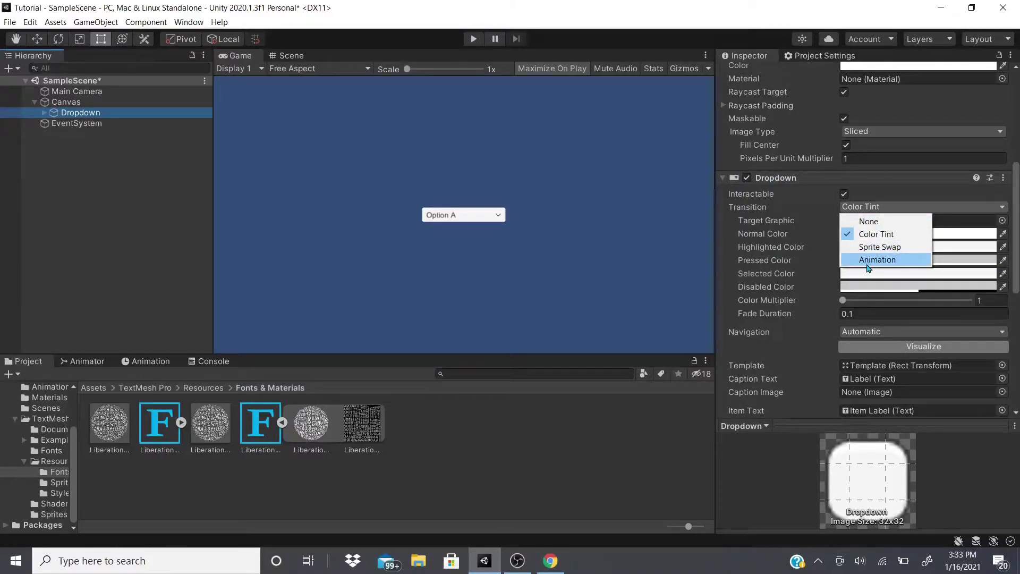
left_click(837, 206)
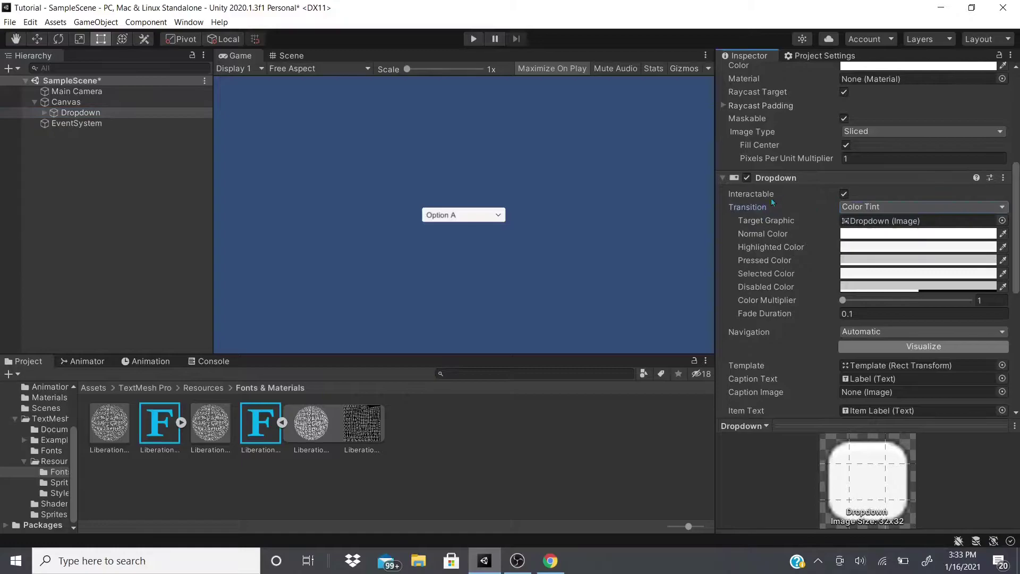
scroll(772, 255, "down", 3)
scroll(775, 250, "up", 3)
scroll(871, 244, "down", 6)
scroll(862, 237, "up", 3)
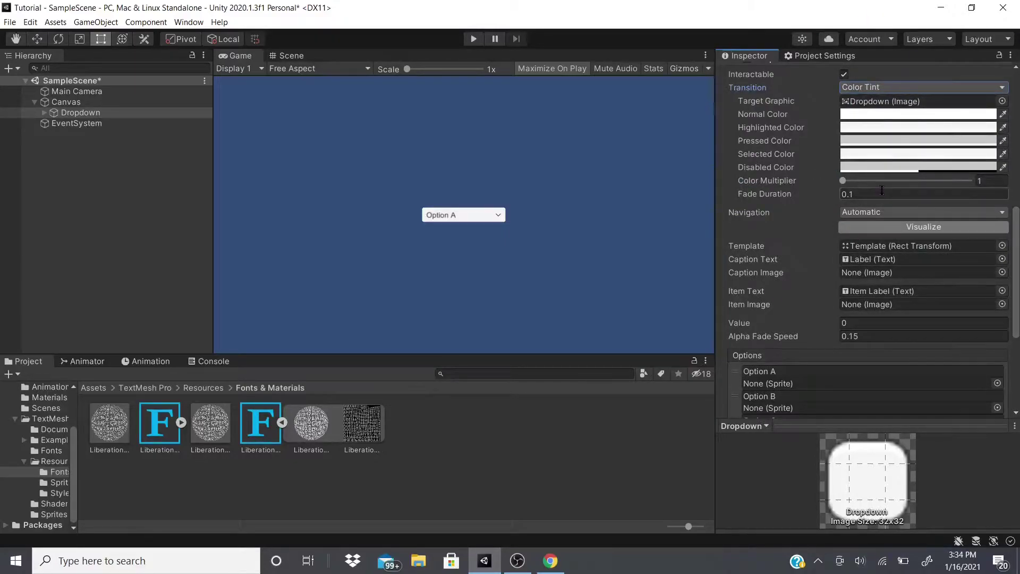
scroll(872, 218, "down", 3)
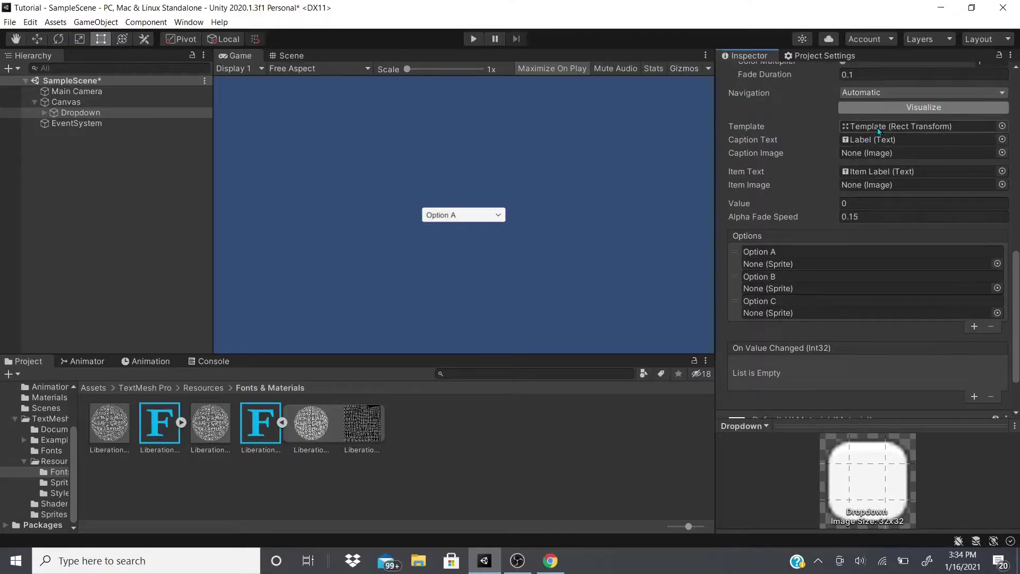
Step: Activate the Template object under Dropdown to preview the open list, and undo the activation
left_click(44, 113)
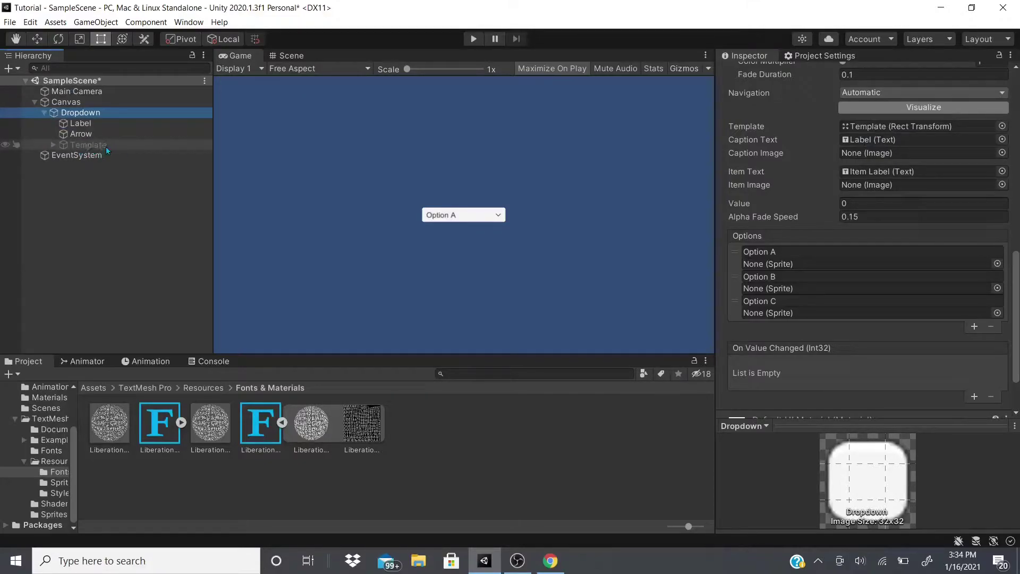
left_click(89, 145)
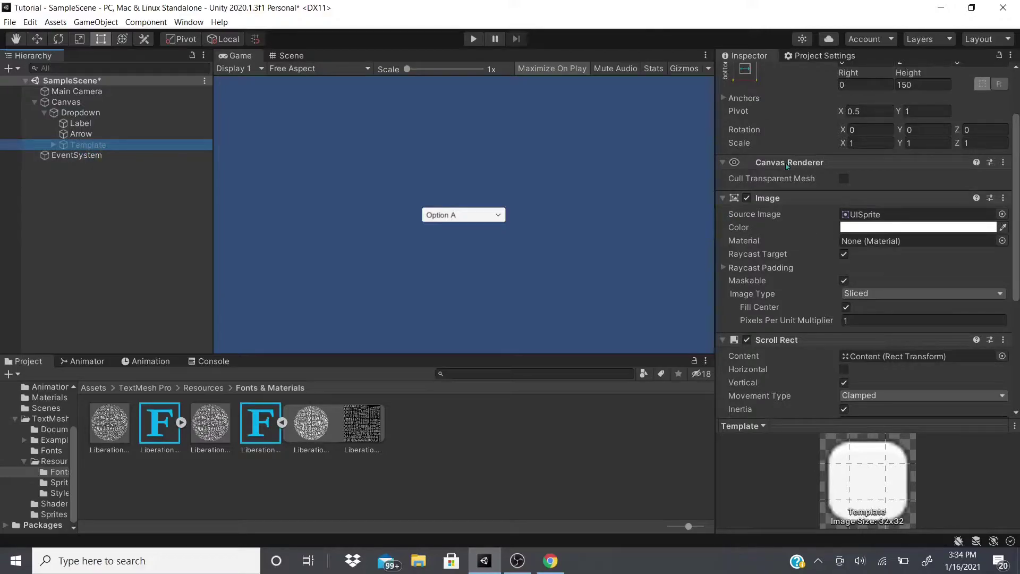
scroll(765, 175, "up", 3)
left_click(750, 74)
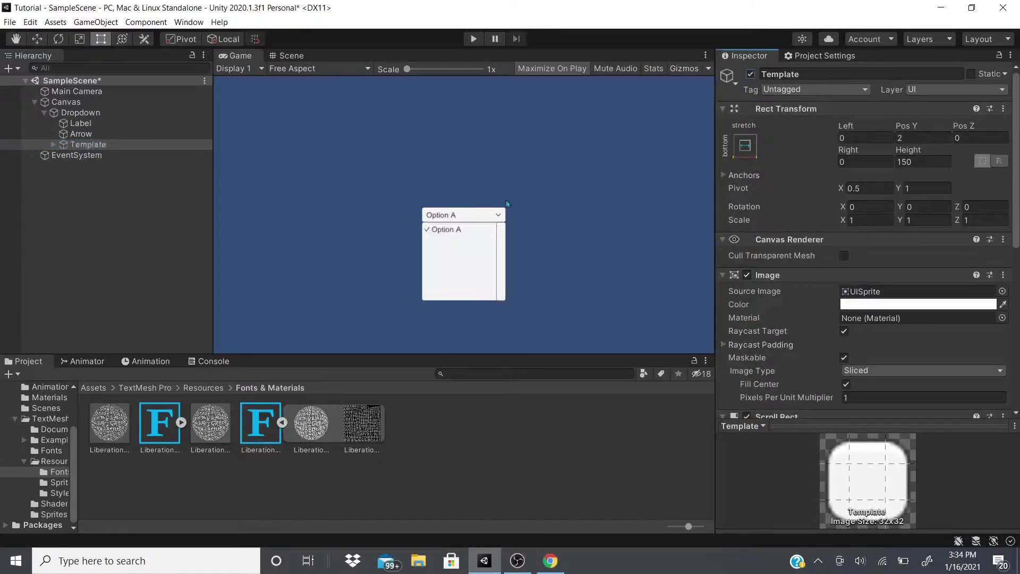
key("ctrl+z")
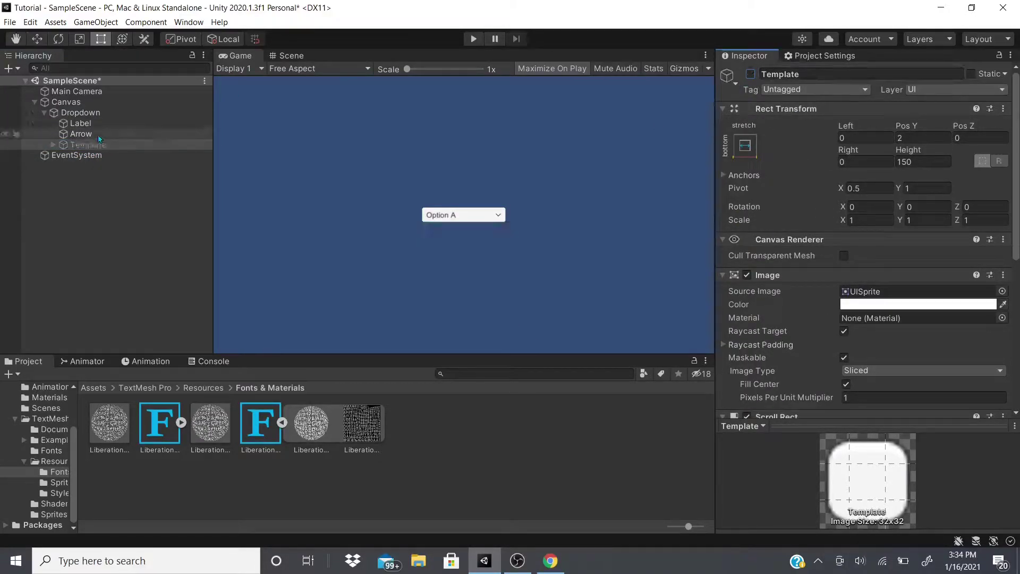
key("ctrl+z")
Step: Examine the Text settings of the Dropdown's Label child and return to the Dropdown's own settings
scroll(807, 257, "down", 10)
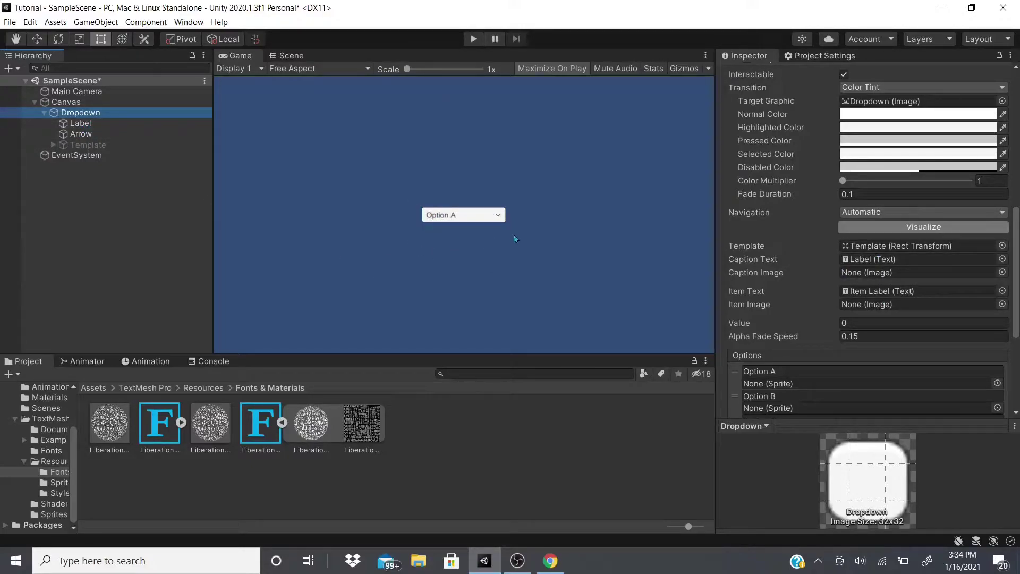
left_click(80, 122)
left_click(789, 97)
scroll(770, 192, "up", 5)
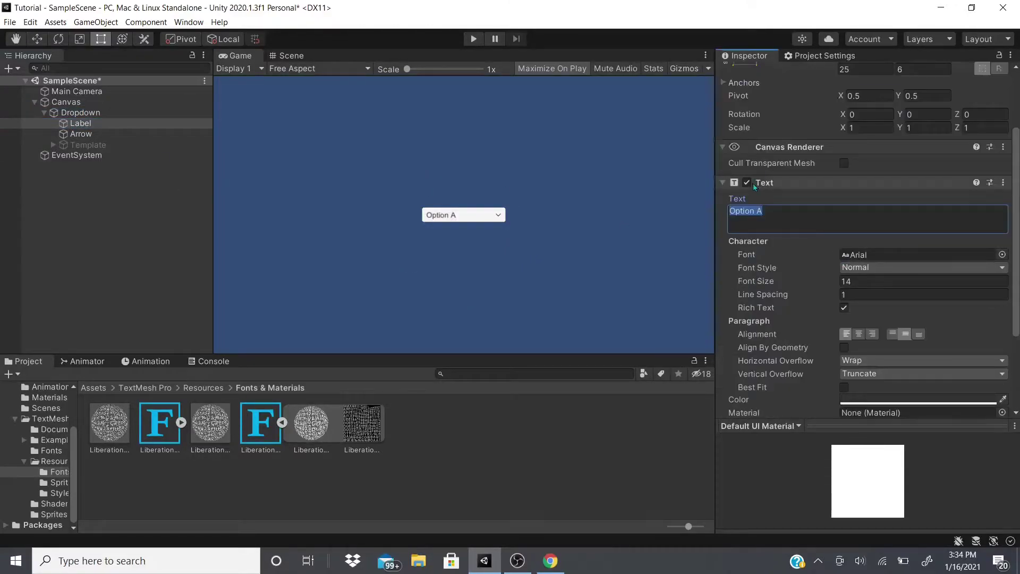
scroll(802, 251, "down", 5)
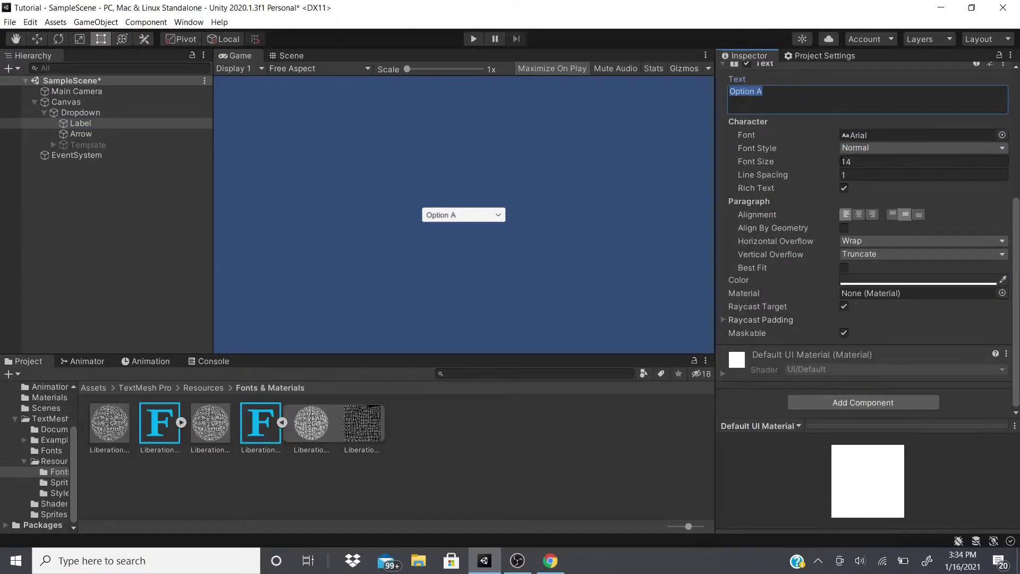
left_click(75, 113)
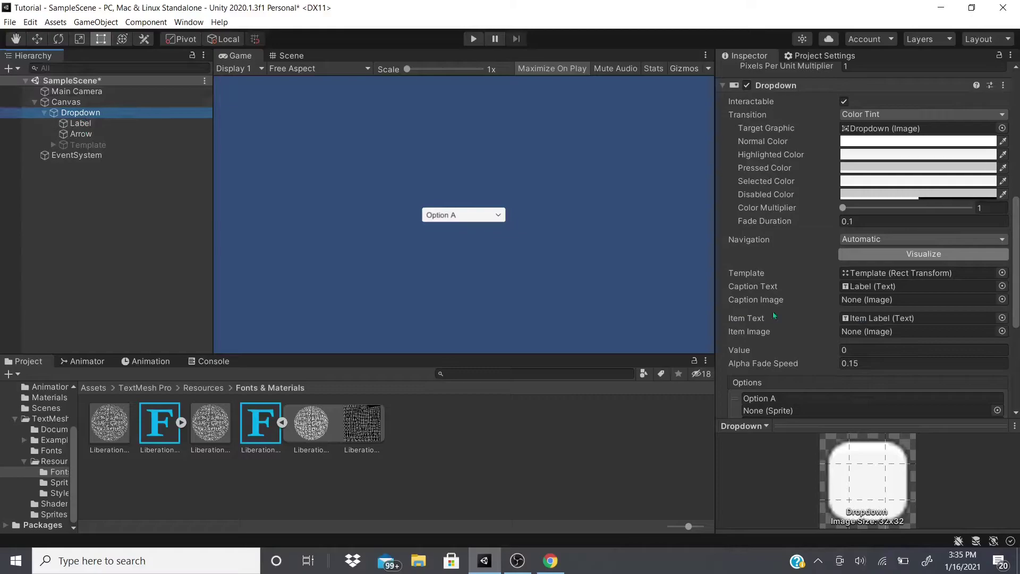
Step: Add a UI Image as a child of Dropdown and set its width and height to 20
right_click(73, 114)
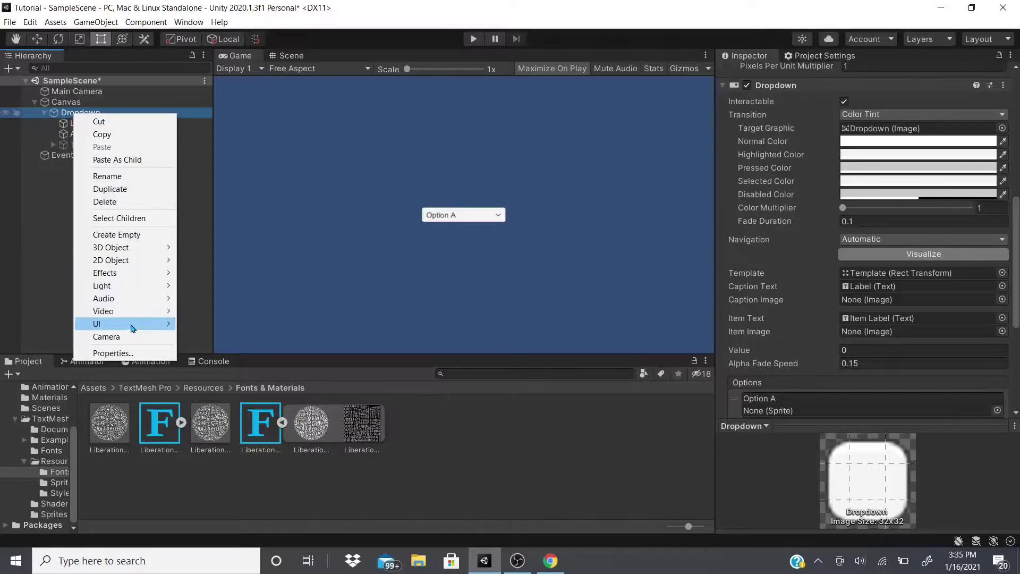
mouse_move(132, 328)
left_click(212, 350)
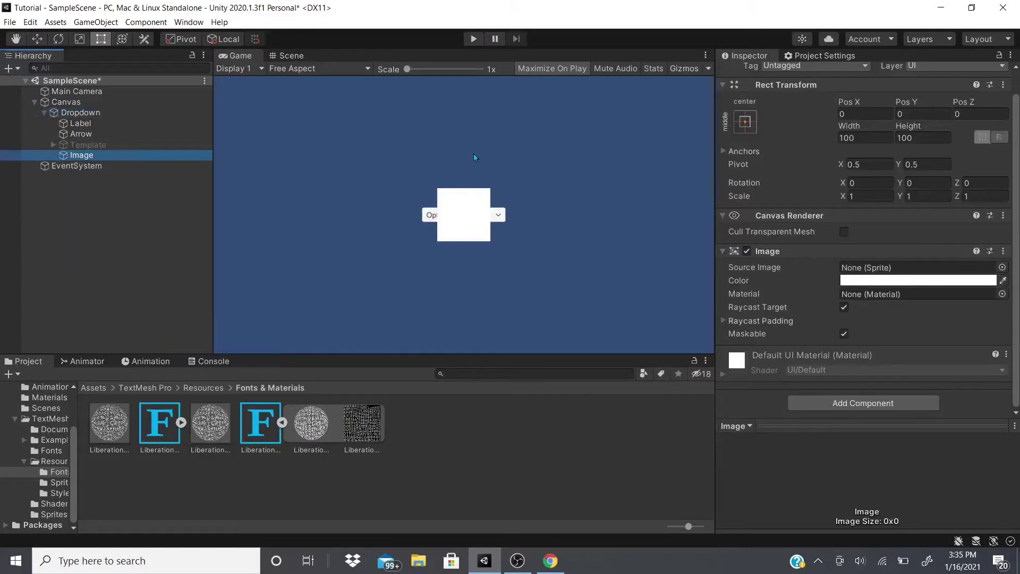
left_click(856, 139)
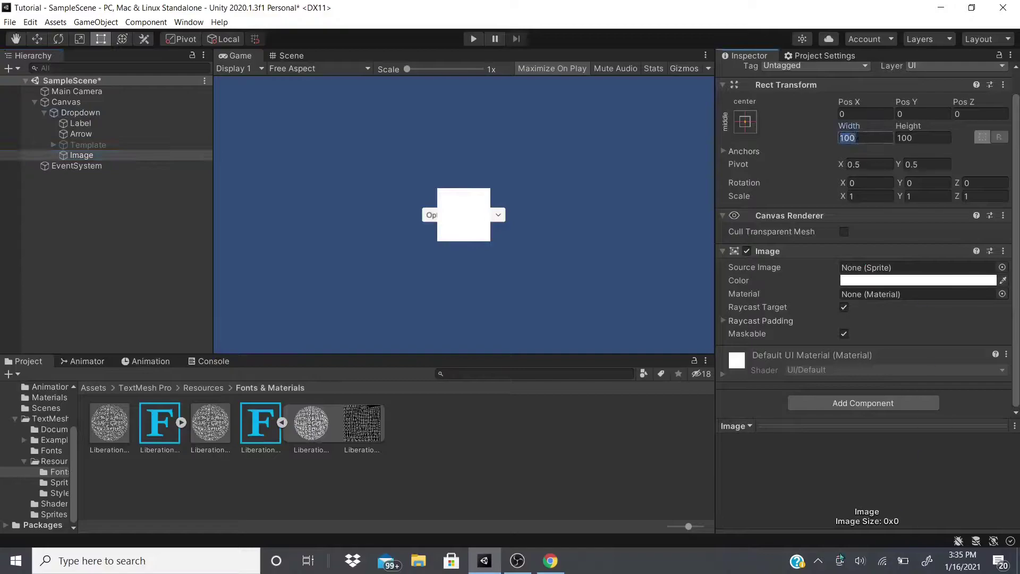
type("20")
key("Tab")
type("20")
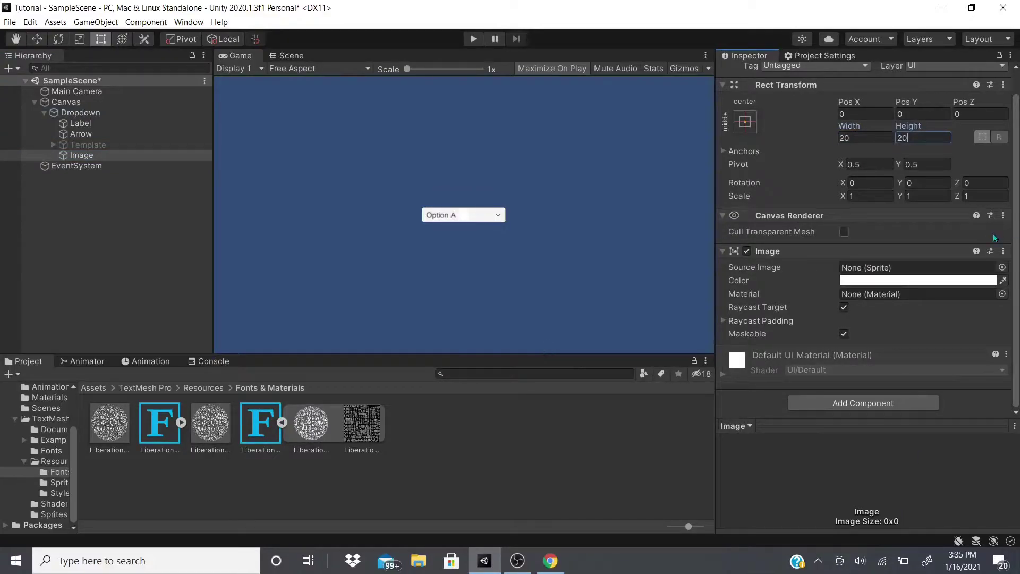
Step: Set the new Image's color to red (FF0000)
left_click(902, 282)
left_click_drag(954, 348, 978, 285)
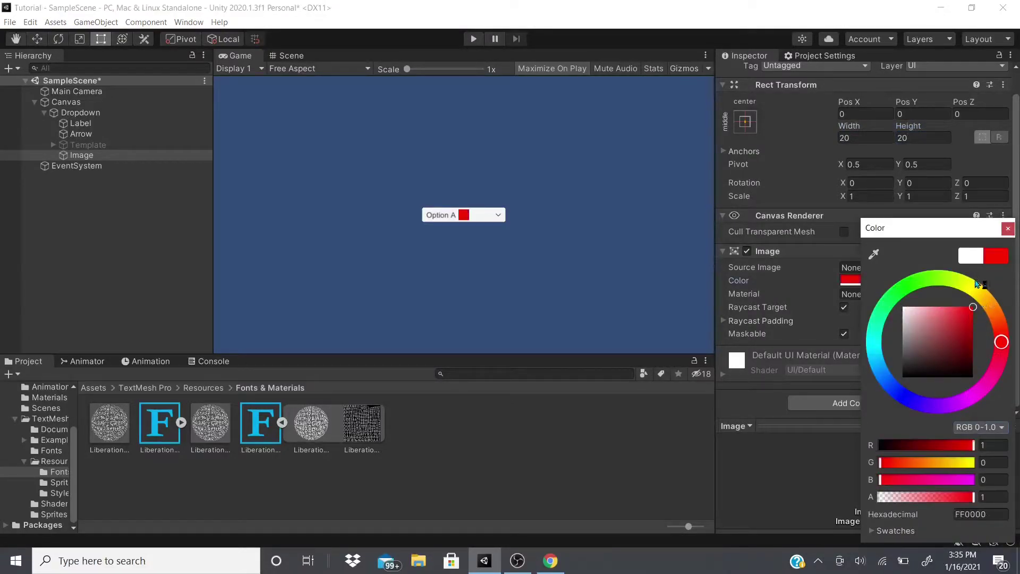
left_click(1007, 229)
Step: Move the red Image horizontally in the Scene view to about Pos X 42.2, beside the arrow, and return to the Game view
key("w")
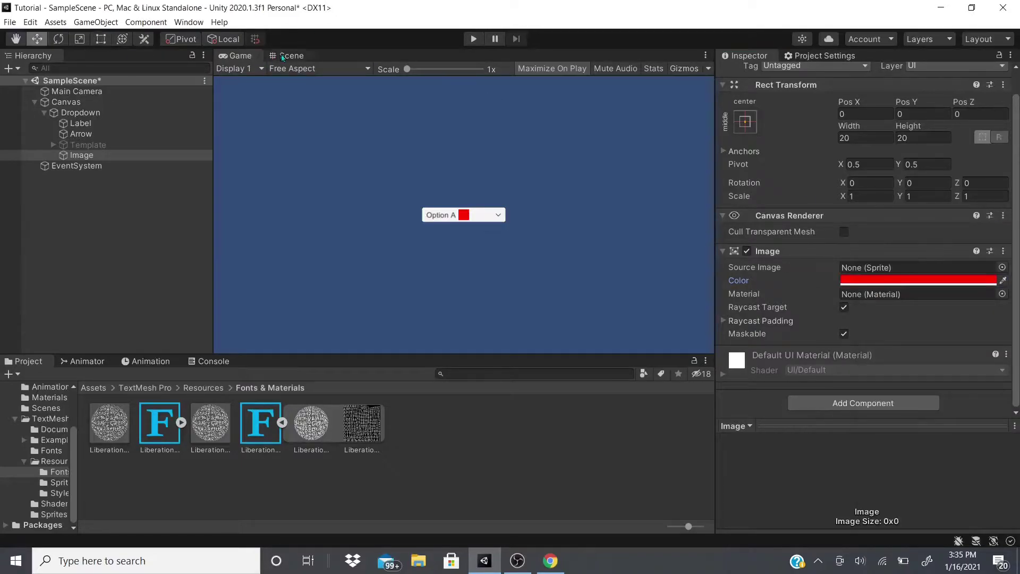
left_click(291, 55)
mouse_move(523, 253)
left_mouse_down()
mouse_move(547, 251)
mouse_move(553, 267)
mouse_move(519, 253)
left_mouse_up()
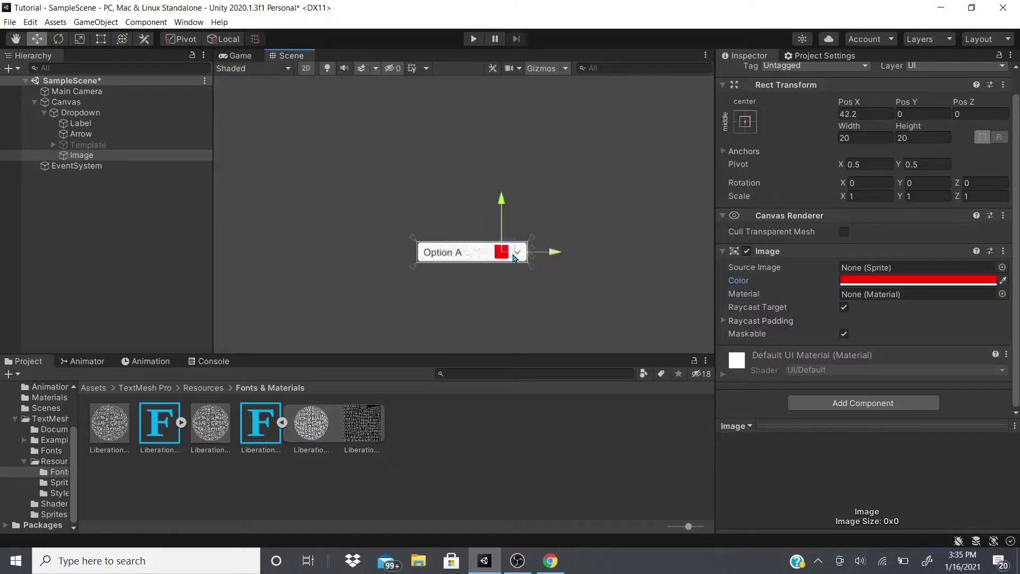
left_click(236, 55)
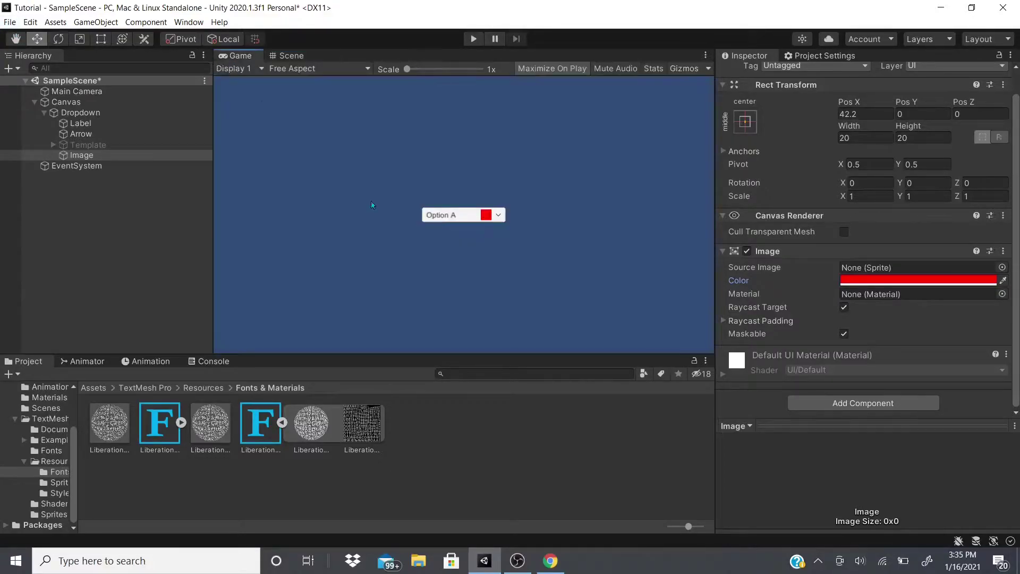
Step: Show the Console and enlarge the Game view by shortening the Console area and narrowing the Hierarchy
left_click(213, 362)
left_click_drag(252, 354, 253, 454)
left_click_drag(212, 396, 135, 383)
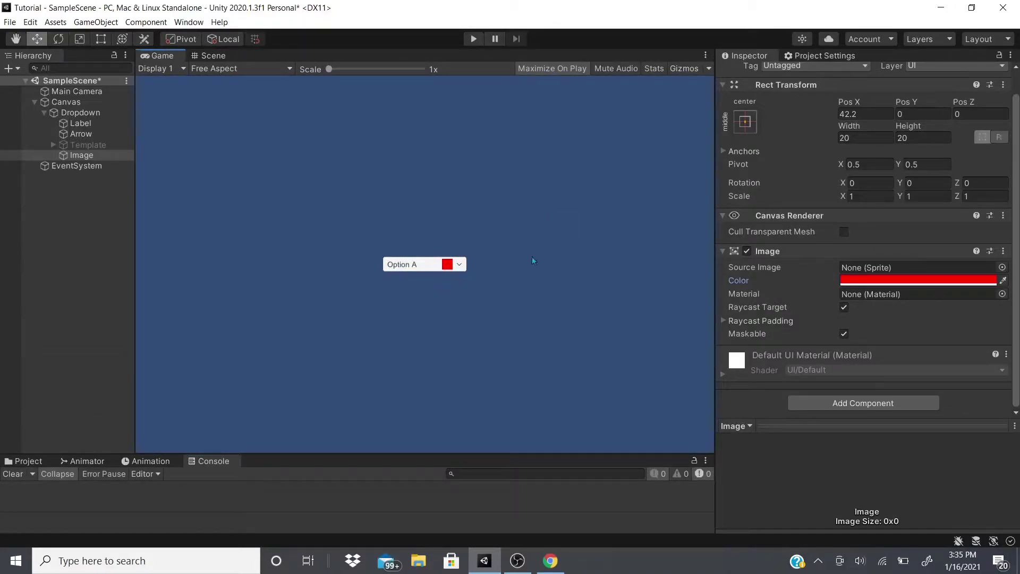
Step: Assign the Image child as the Dropdown's Caption Image
left_click(80, 112)
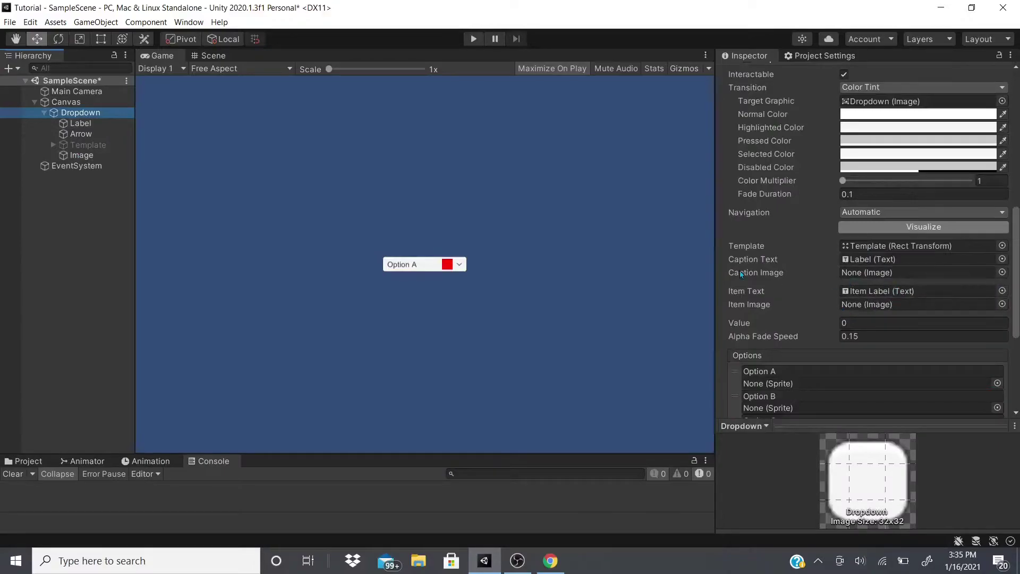
left_click_drag(109, 155, 876, 273)
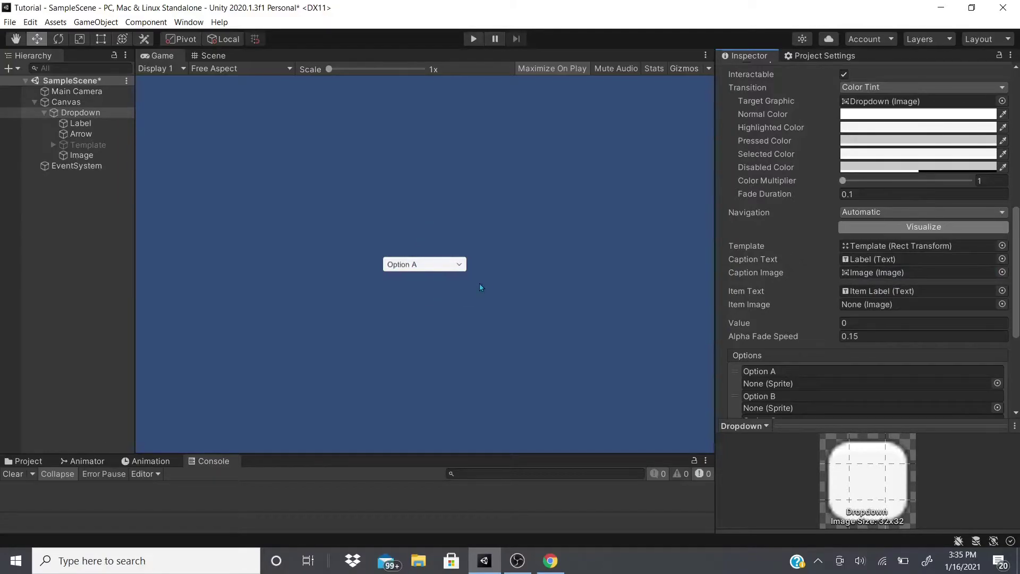
Step: Locate the Dropdown's Item Text reference in the Hierarchy, widen the Hierarchy to read the names, and select Item Label
scroll(931, 284, "down", 3)
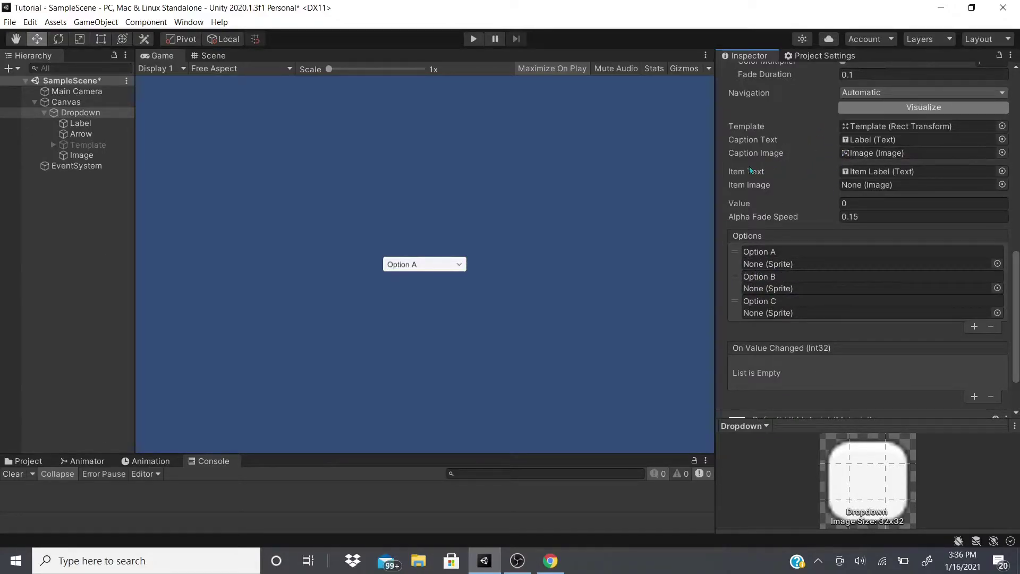
left_click(866, 172)
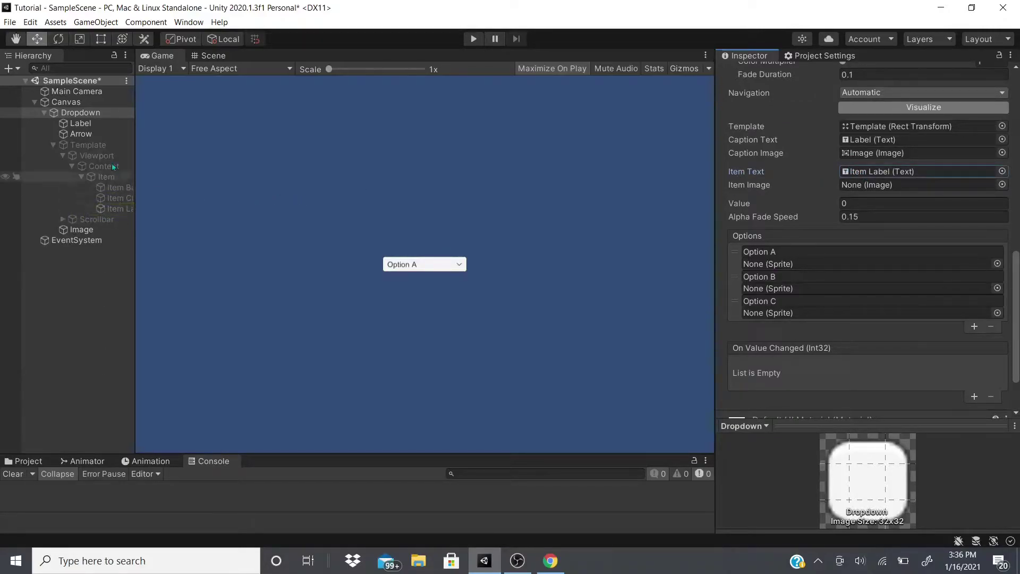
left_click(868, 172)
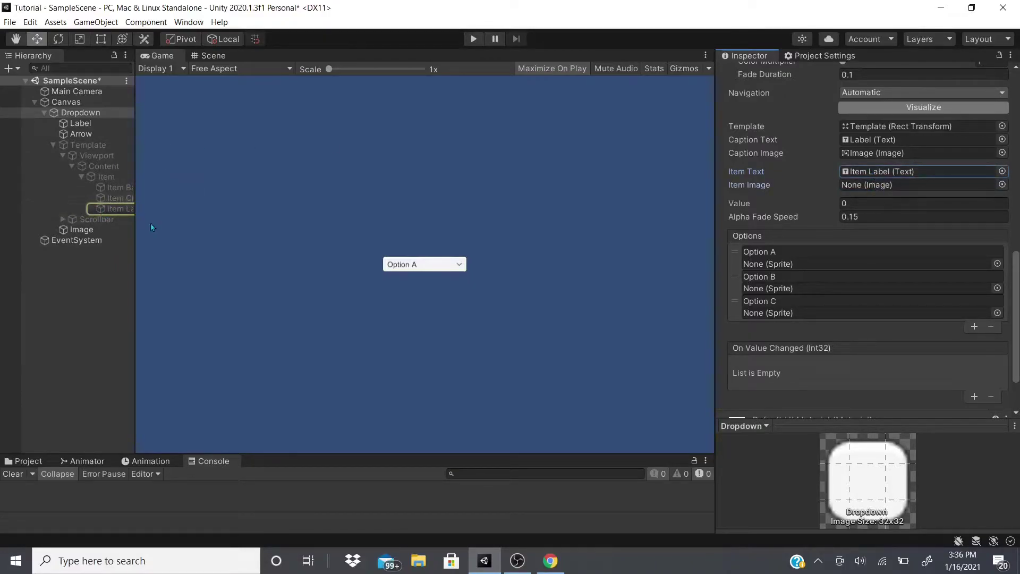
left_click_drag(135, 224, 202, 223)
left_click(120, 209)
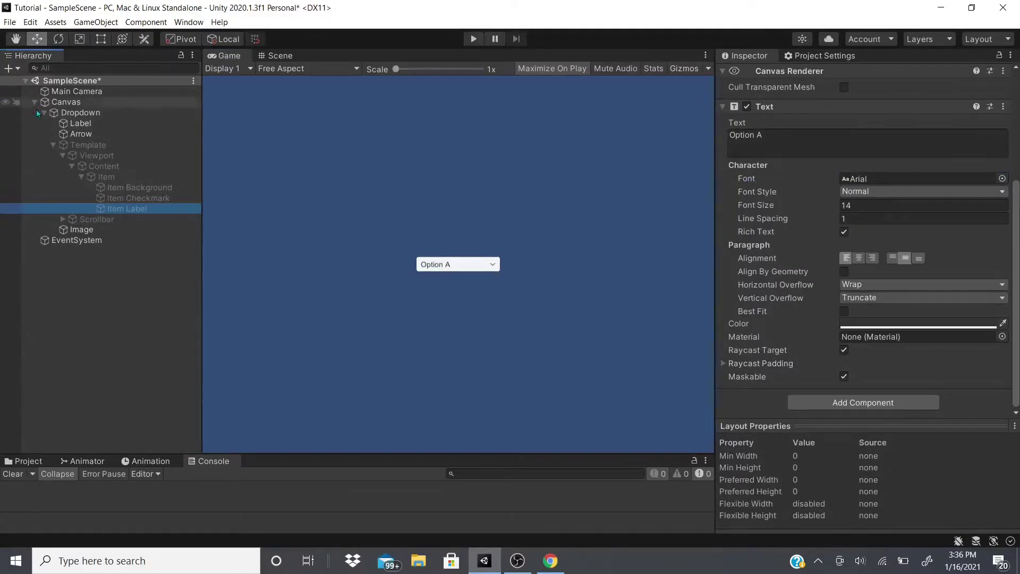
Step: Activate the Dropdown's Template object
left_click(81, 146)
left_click(750, 74)
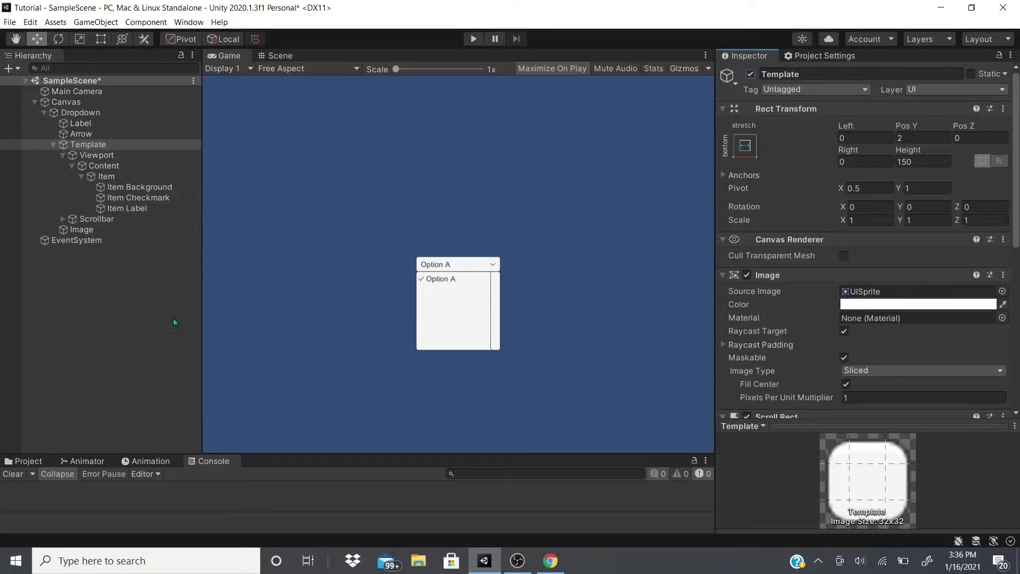
Step: Examine the settings of the Dropdown, the template's Item toggle, and the Item Label's text
left_click(154, 210)
scroll(798, 252, "down", 2)
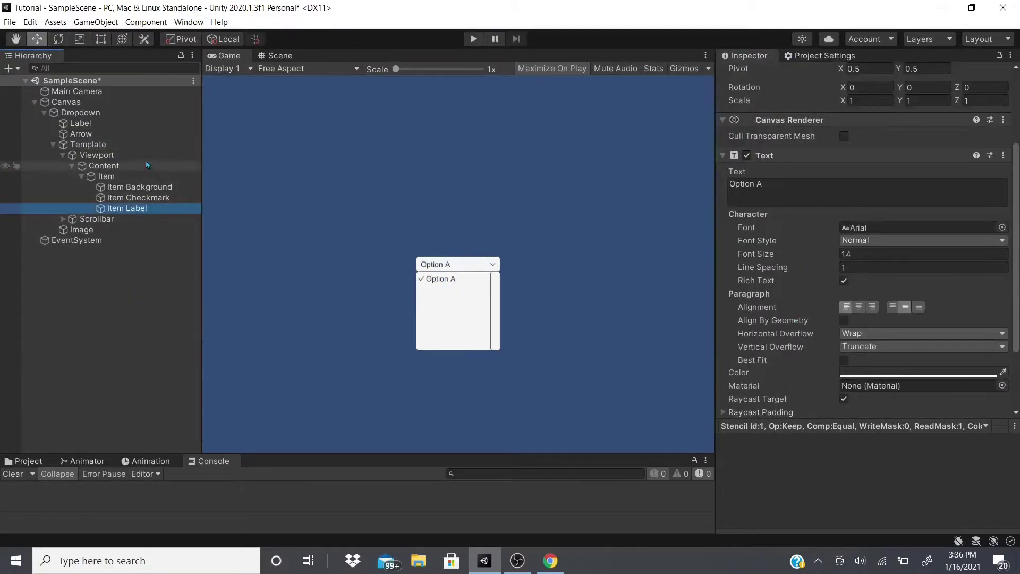
left_click(85, 144)
left_click(78, 114)
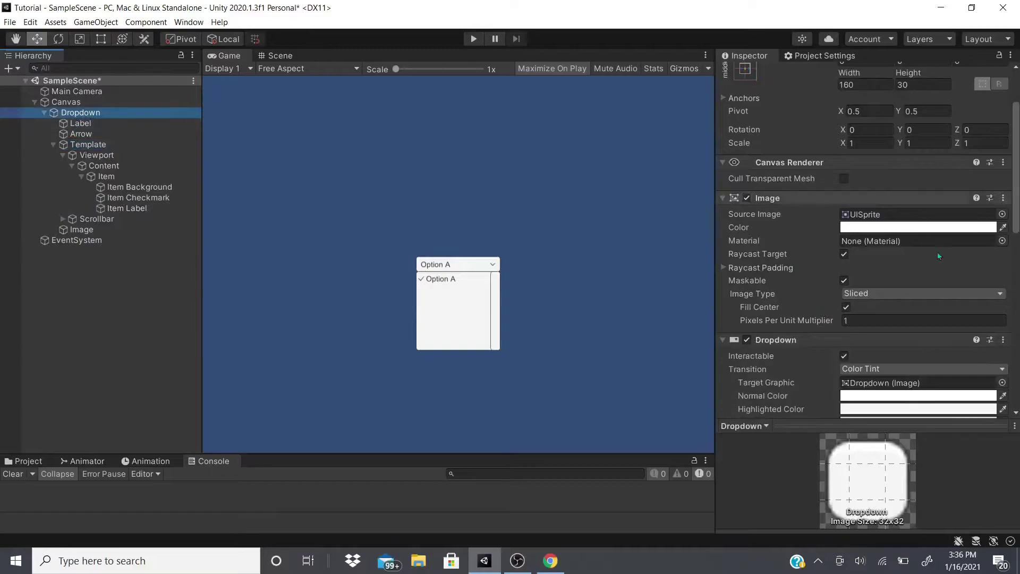
scroll(802, 292, "down", 3)
scroll(802, 293, "up", 2)
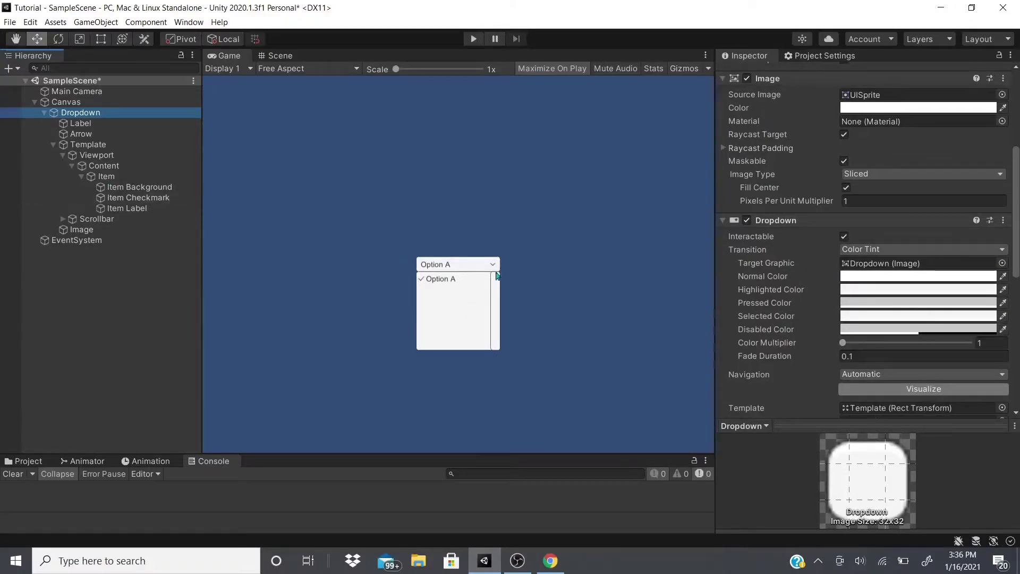
left_click(106, 175)
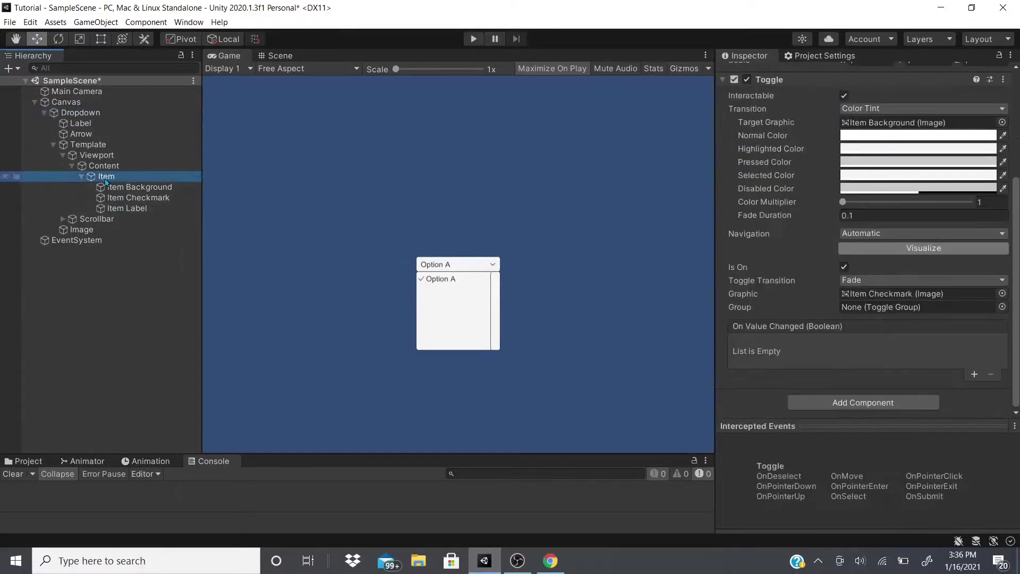
scroll(751, 155, "up", 3)
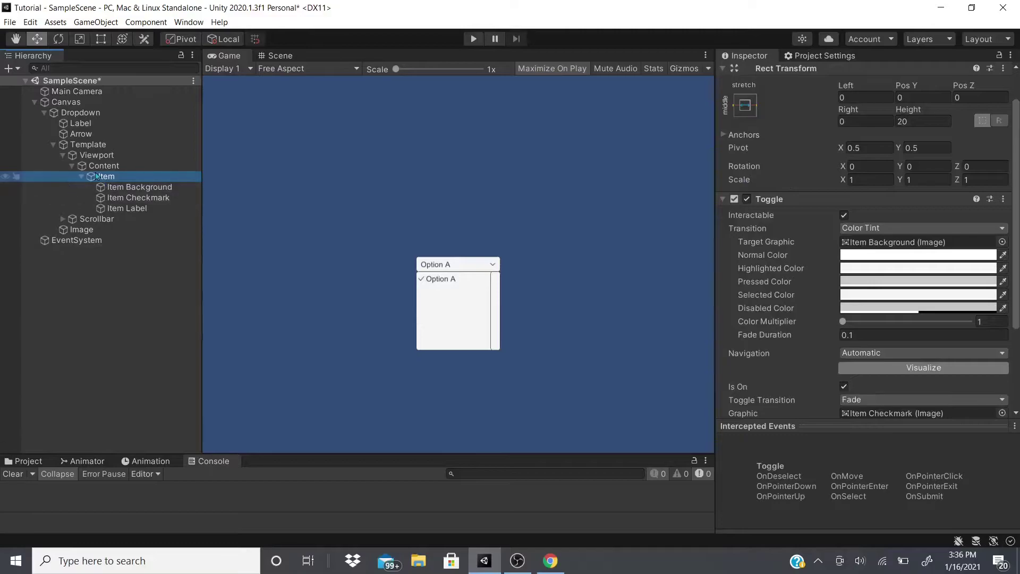
left_click(126, 208)
left_click(765, 153)
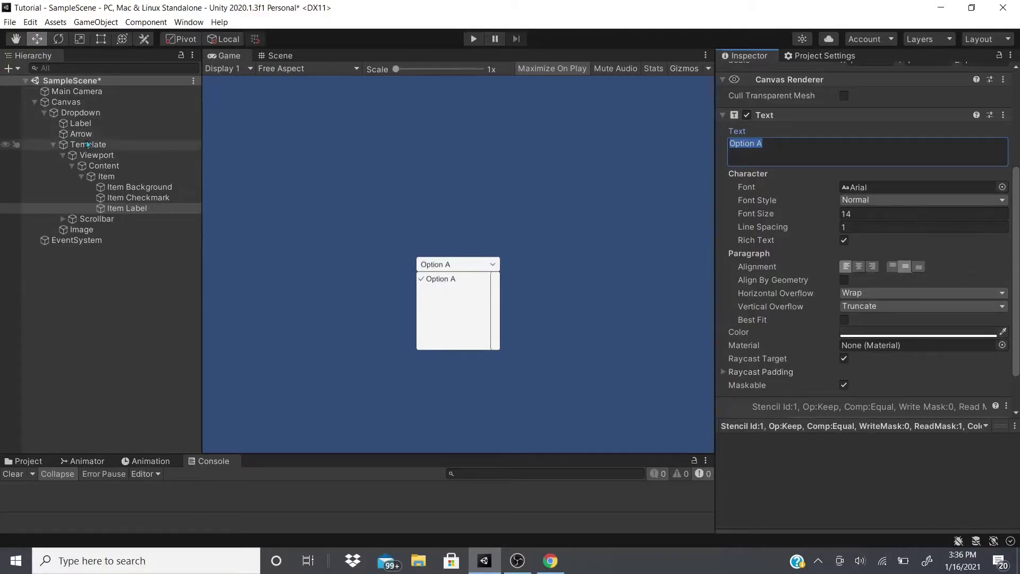
Step: Add a fourth entry to the Dropdown's options list and name it Option D
left_click(80, 112)
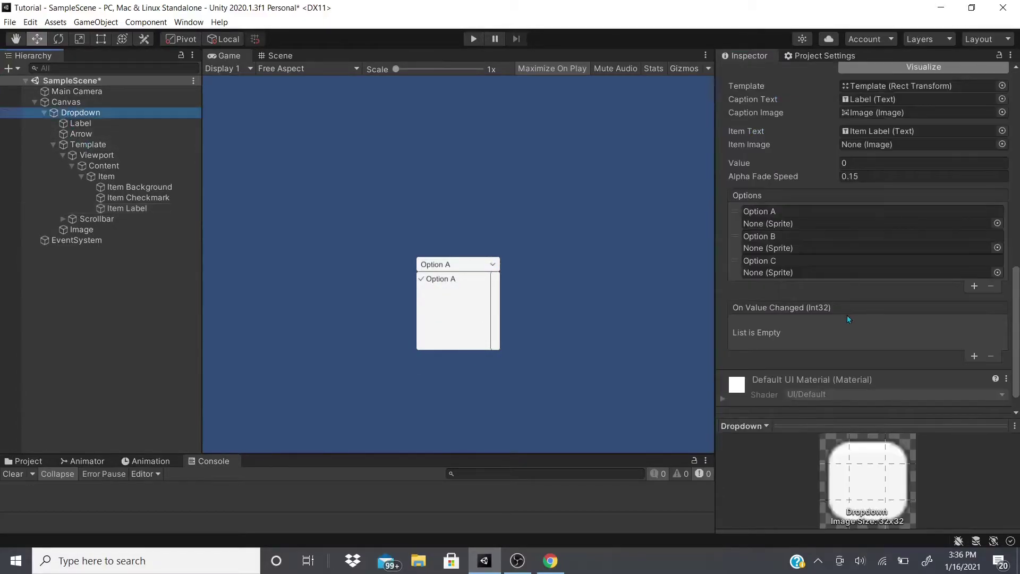
left_click(974, 287)
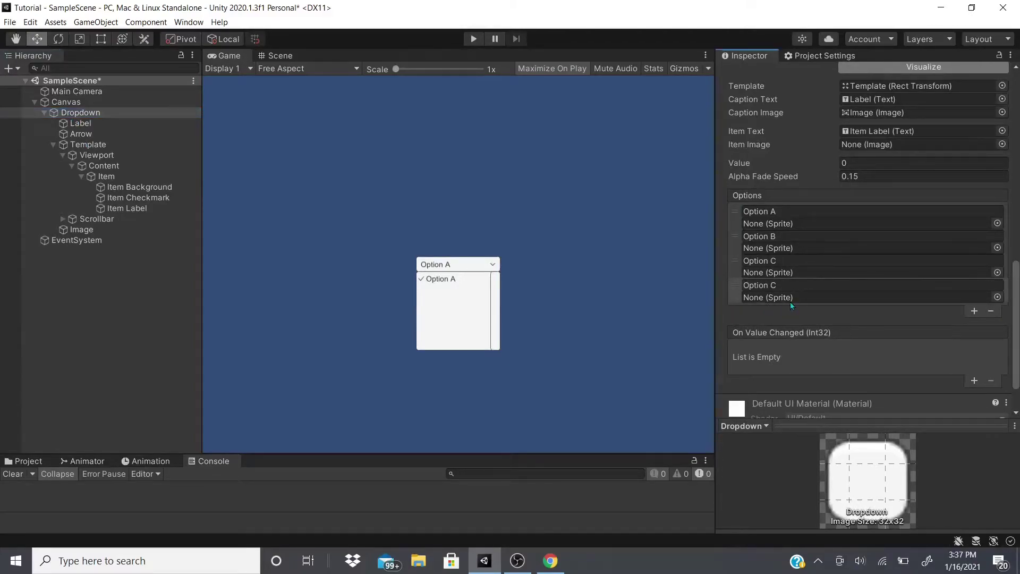
left_click(778, 284)
left_click(779, 284)
key("BackSpace")
type("D")
Step: Locate the Dropdown's Item Text object in the Hierarchy and add a UI Image as a child of the template's Item
scroll(885, 266, "up", 3)
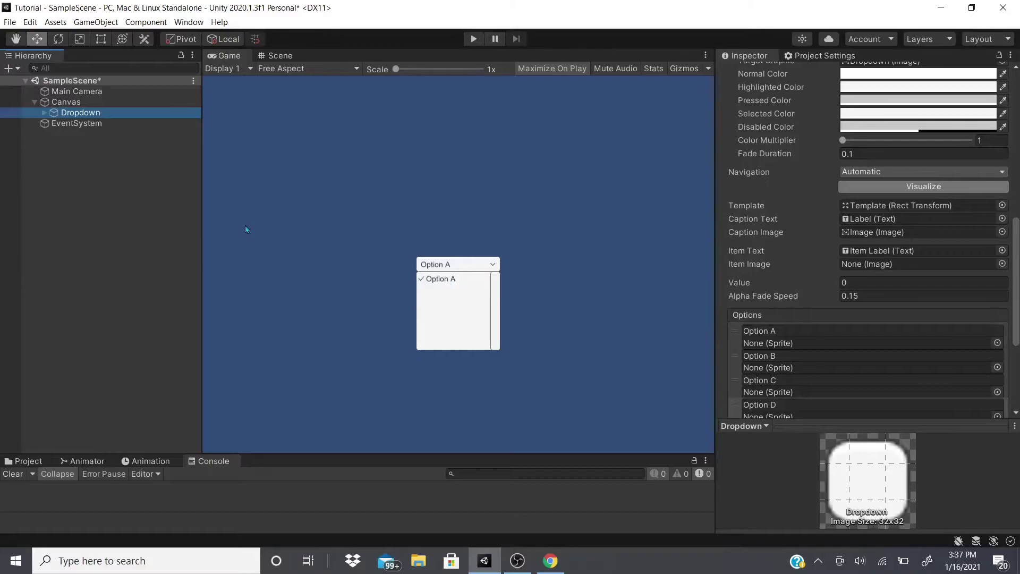
left_click(856, 249)
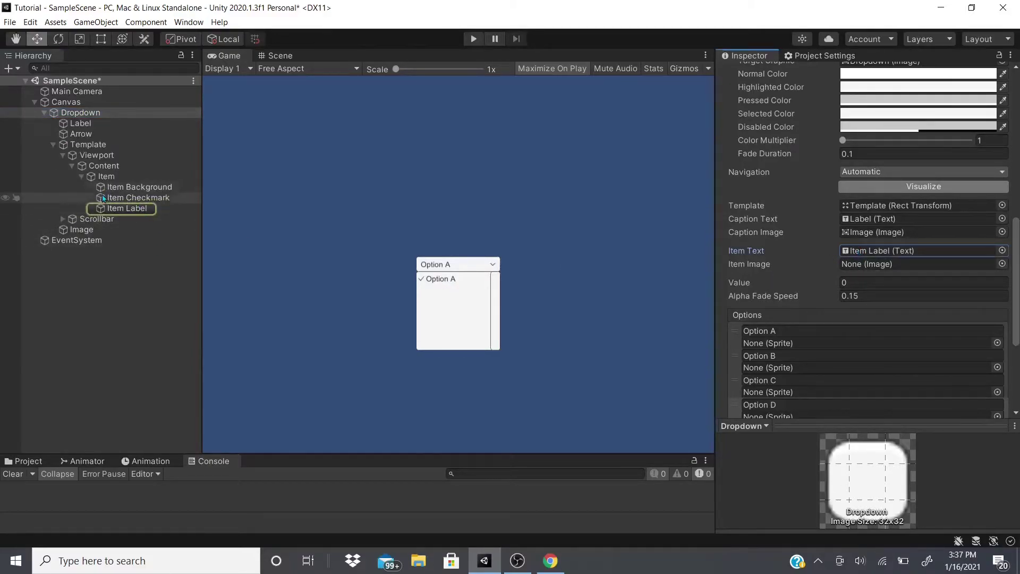
right_click(103, 177)
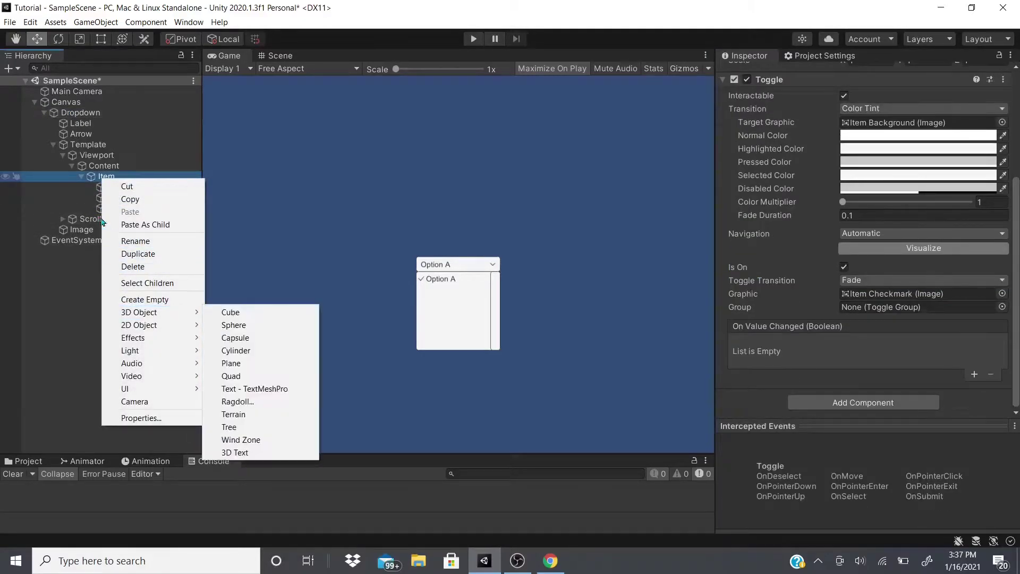
mouse_move(149, 388)
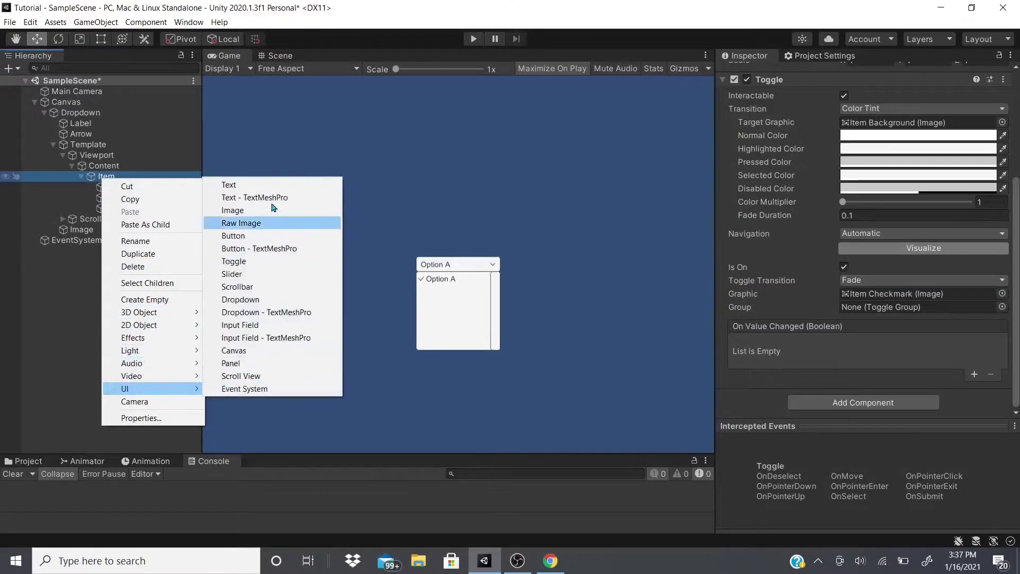
left_click(223, 211)
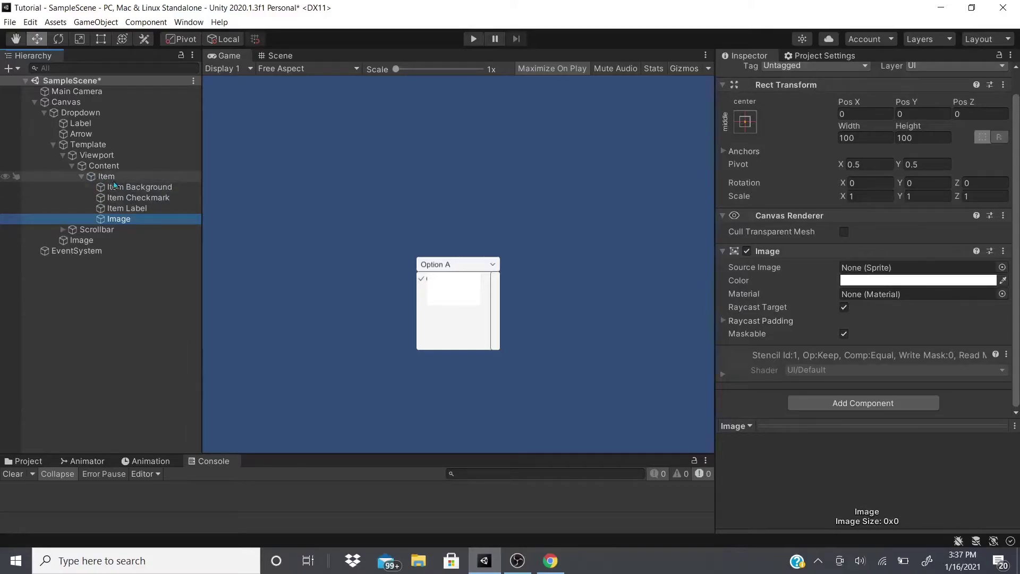
Step: Examine how Template, Viewport, Content and Item are nested under the Dropdown, and view the sprites available for the Viewport's source image
left_click(45, 114)
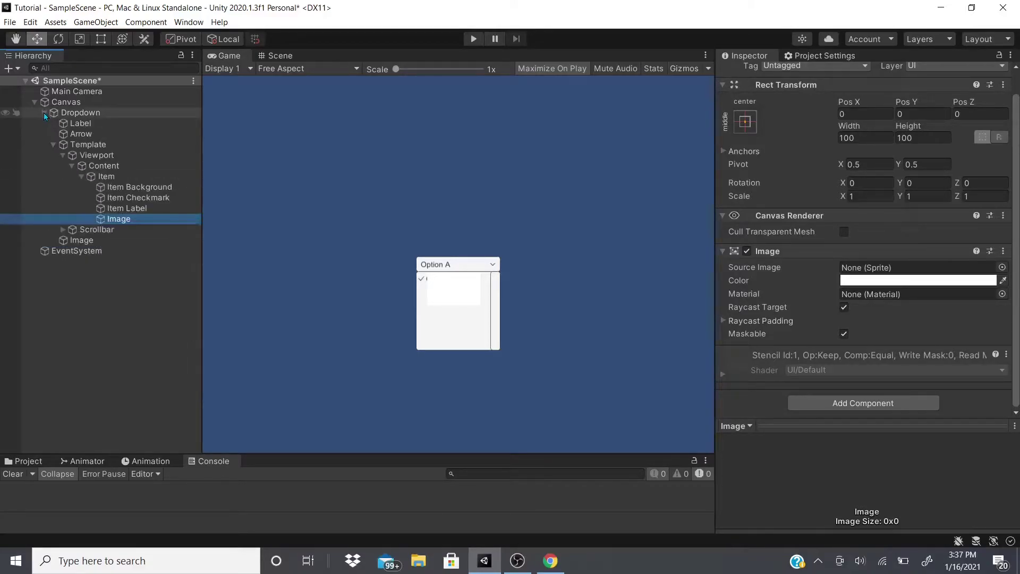
left_click(53, 145)
left_click(54, 145)
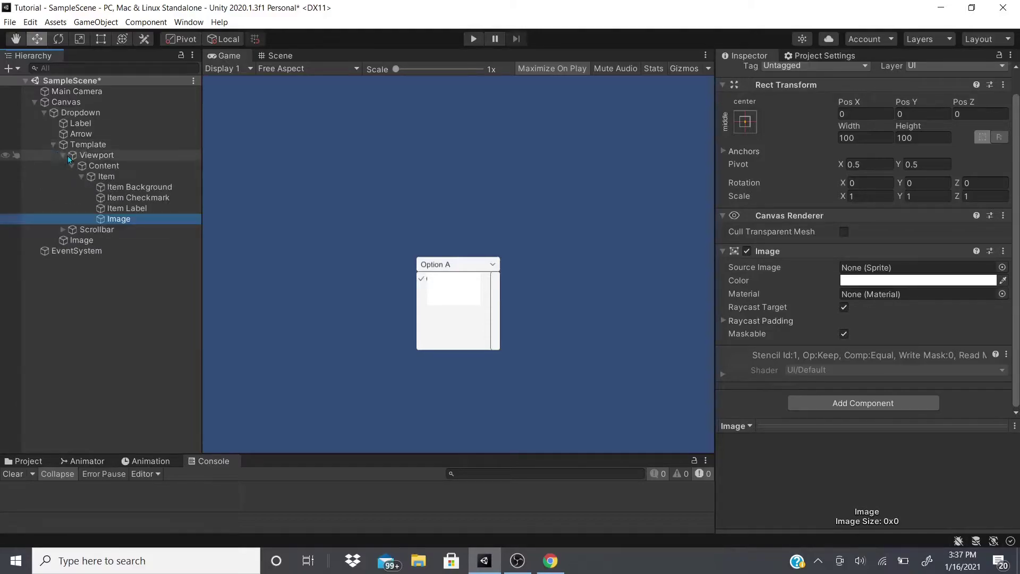
left_click(66, 155)
left_click(63, 155)
left_click(63, 155)
left_click(73, 167)
left_click(73, 166)
left_click(80, 176)
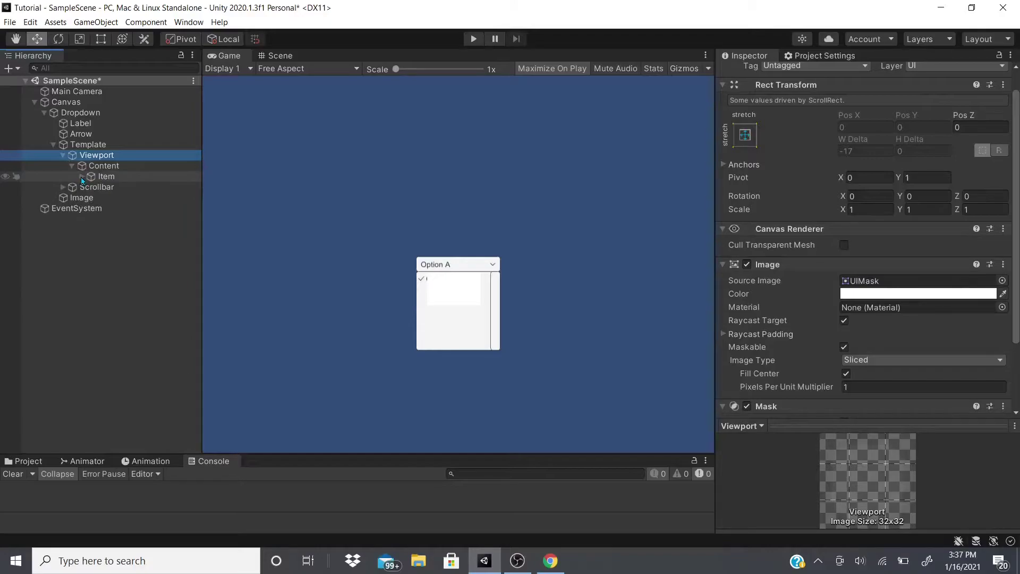
left_click(80, 176)
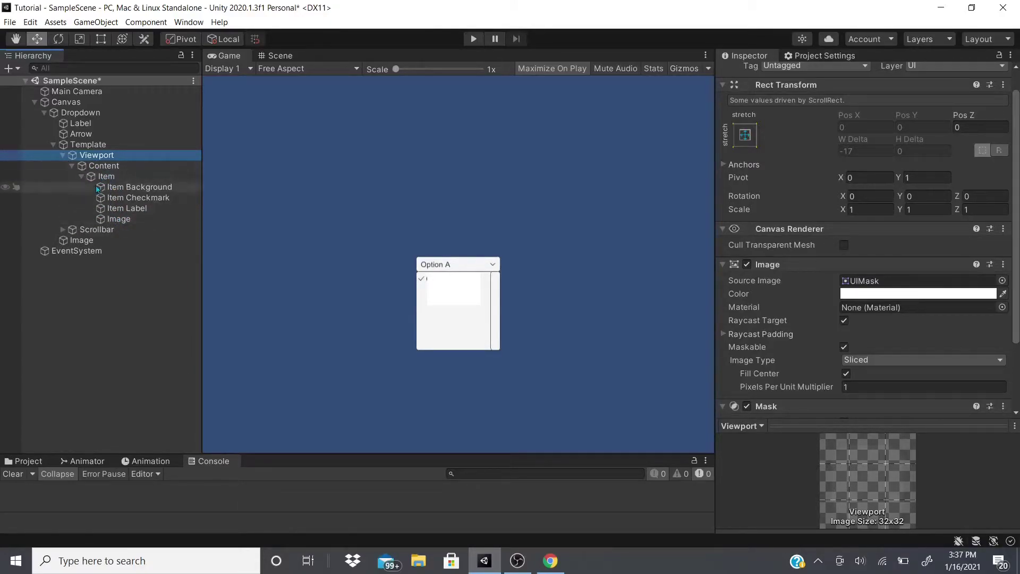
scroll(876, 260, "down", 3)
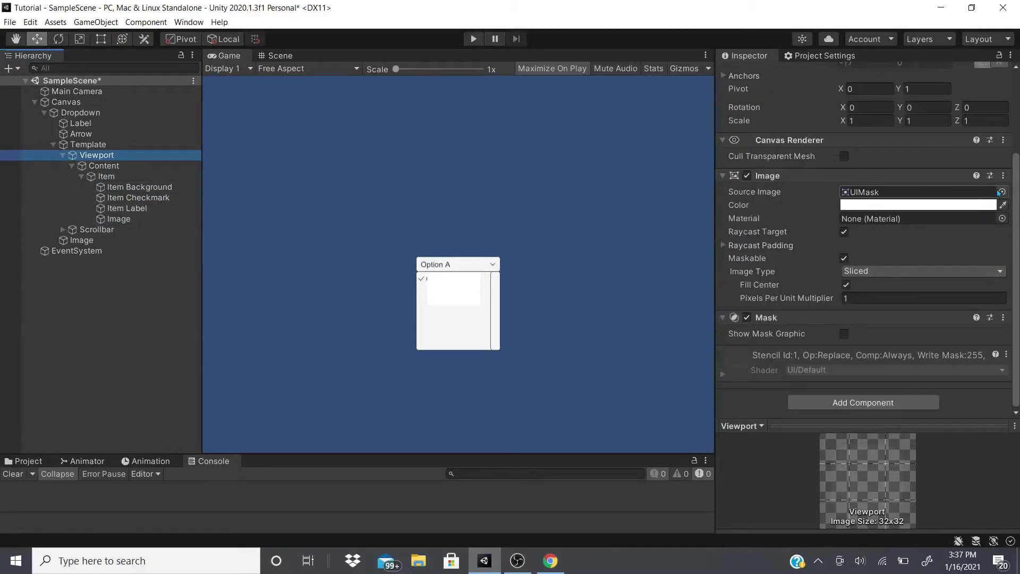
left_click(1002, 192)
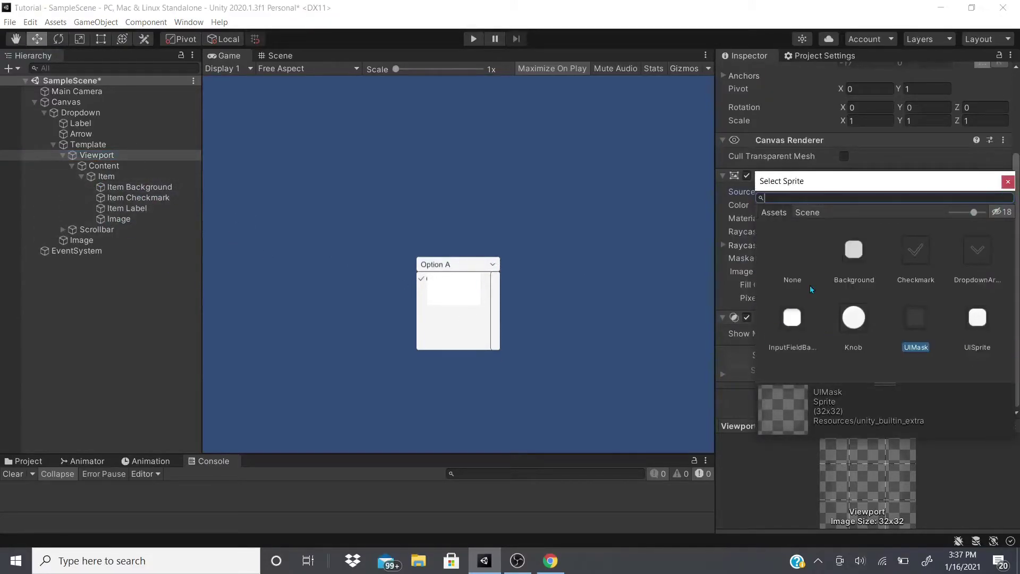
left_click(1007, 181)
Step: Set the width and height of the Image under the template's Item to 20 each
left_click(119, 218)
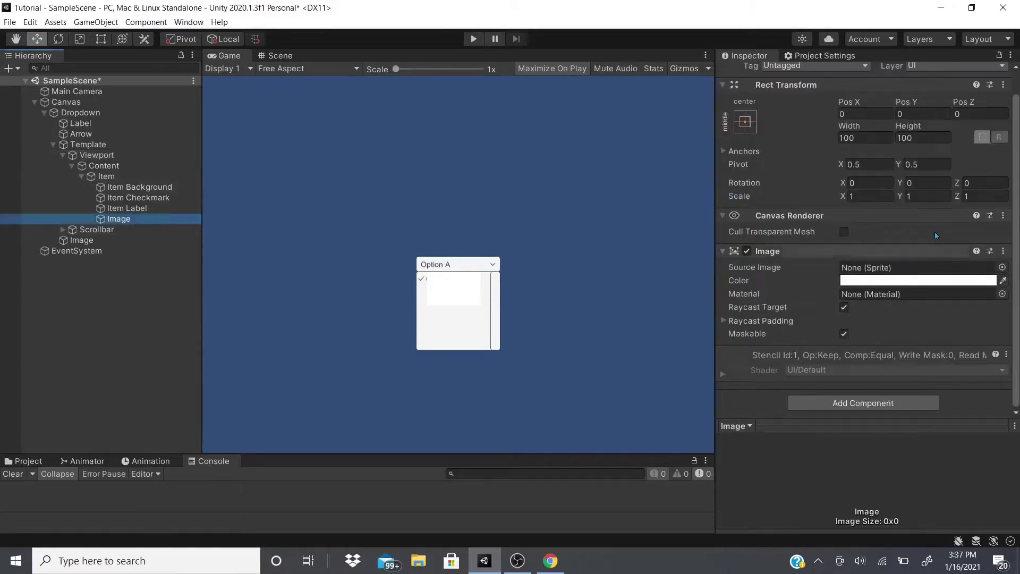
scroll(850, 234, "up", 2)
left_click(865, 161)
type("20")
key("Tab")
type("20")
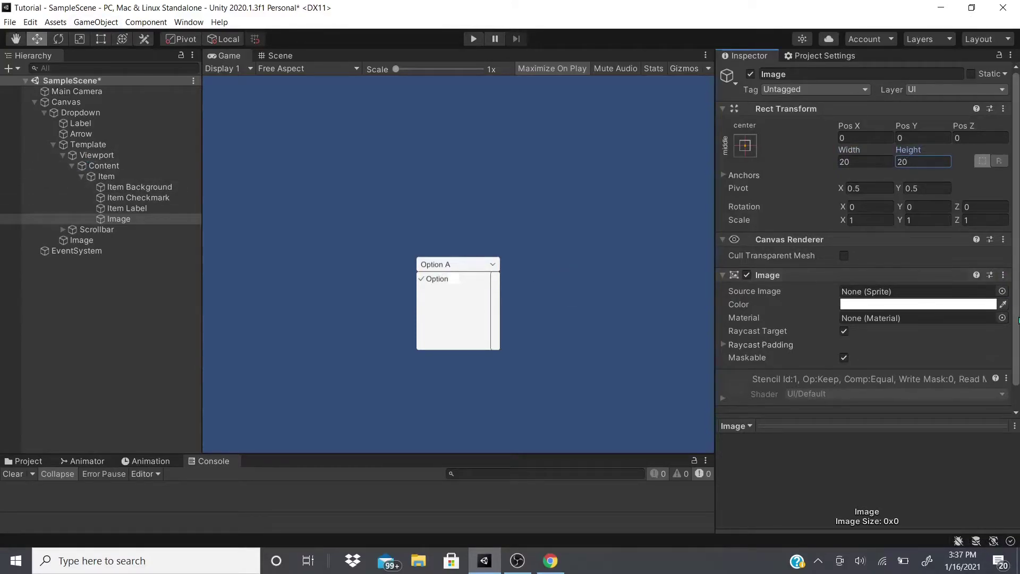
Step: Change the color of the template Item's Image to red
left_click(918, 304)
left_click(950, 326)
left_click(973, 307)
left_click(506, 280)
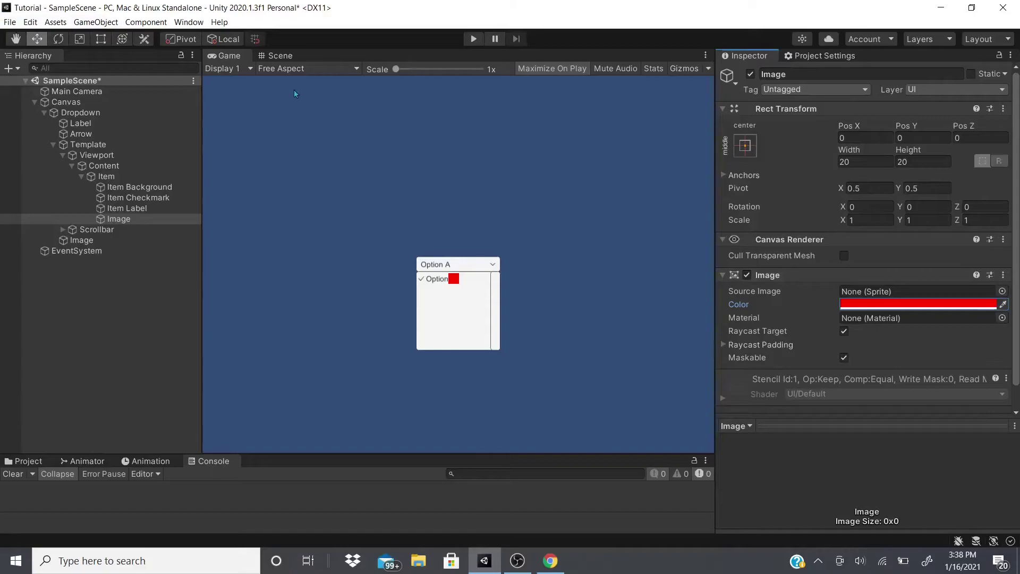
Step: Move the red Image horizontally in the Scene to the right of the item's label, at about Pos X 52.9
left_click(282, 55)
left_click_drag(527, 255, 578, 286)
left_click(225, 56)
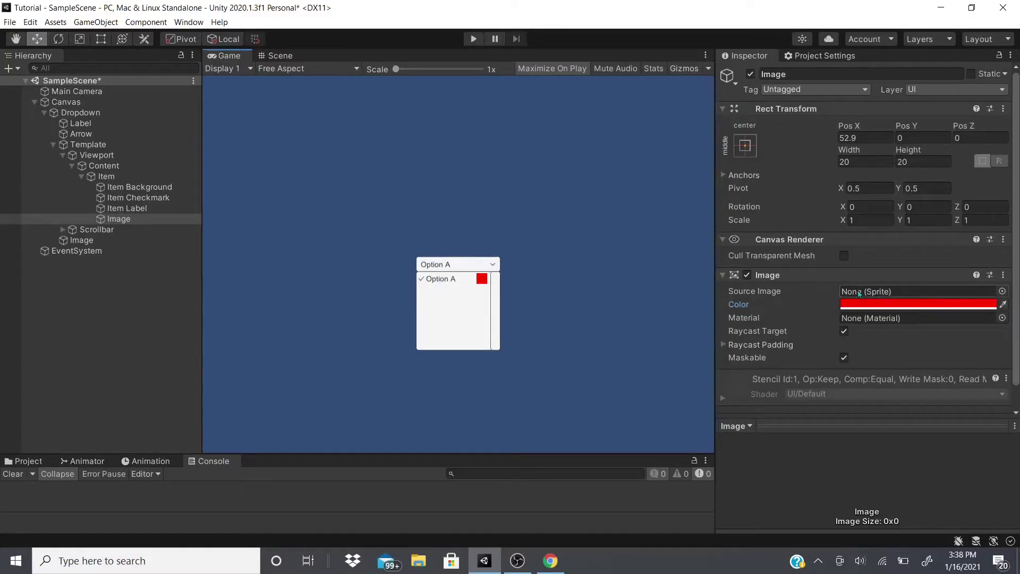
Step: Collapse the Template in the Hierarchy, check the Dropdown's options, and deactivate the Template object
left_click(53, 144)
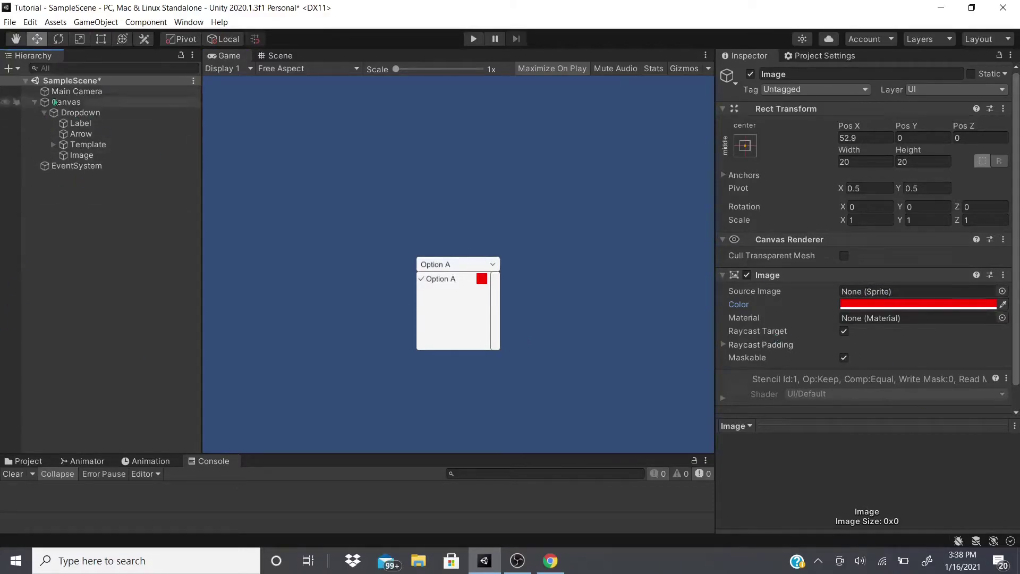
left_click(87, 121)
left_click(80, 112)
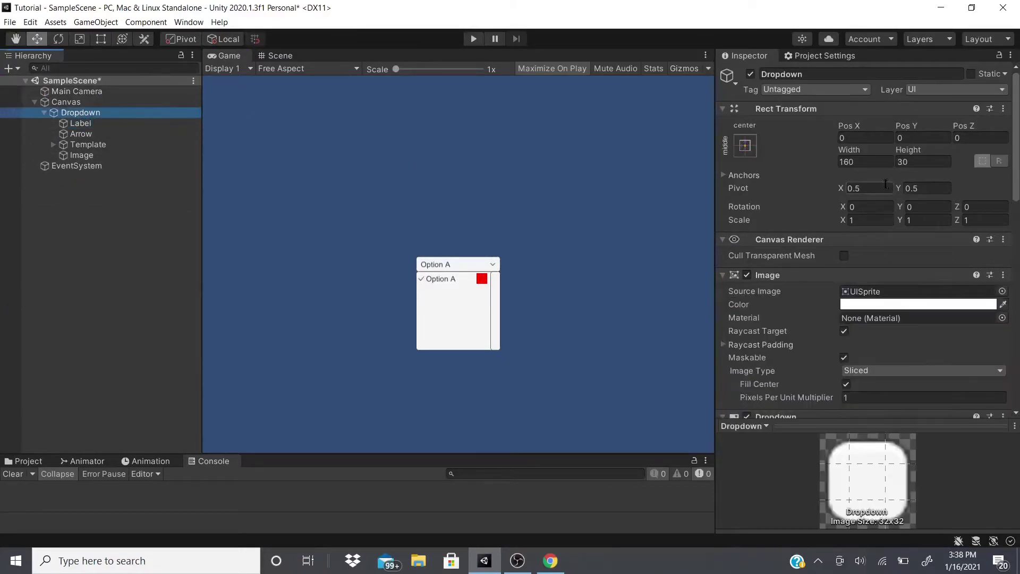
scroll(868, 253, "down", 8)
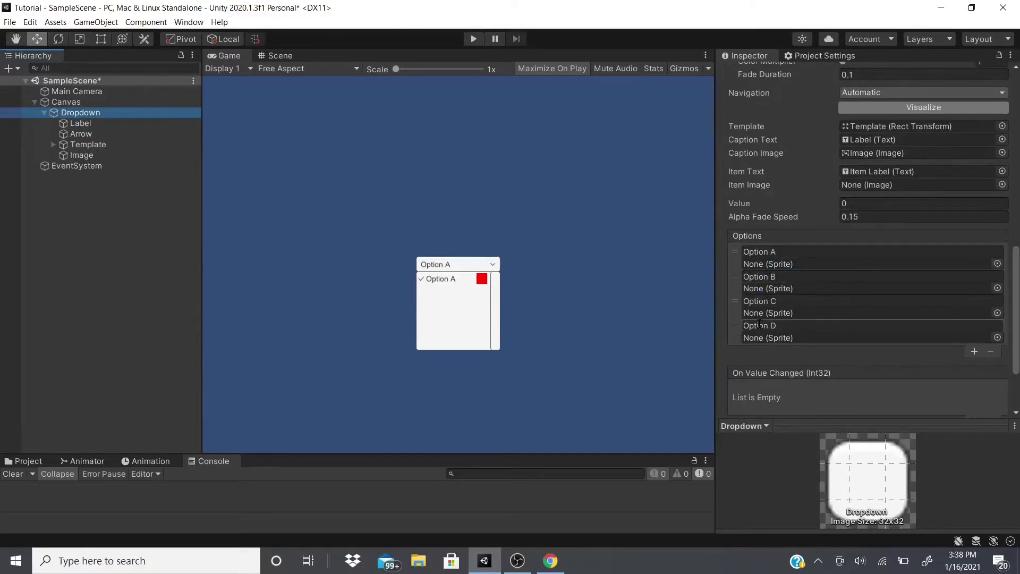
left_click(80, 144)
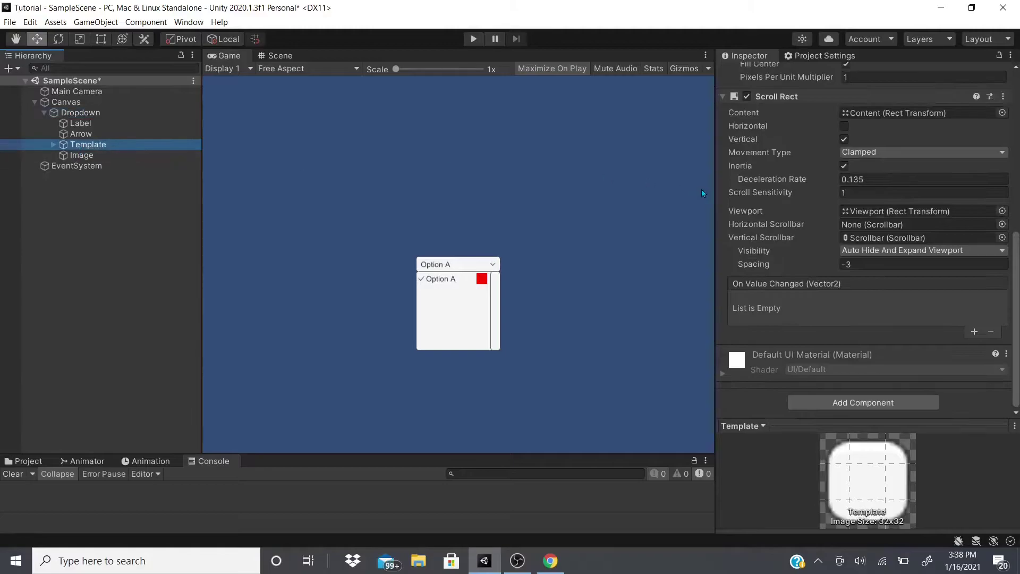
scroll(827, 174, "up", 10)
left_click(750, 74)
Step: Assign the Background sprite to Option A in the Dropdown's options, trying Checkmark for comparison
left_click(80, 112)
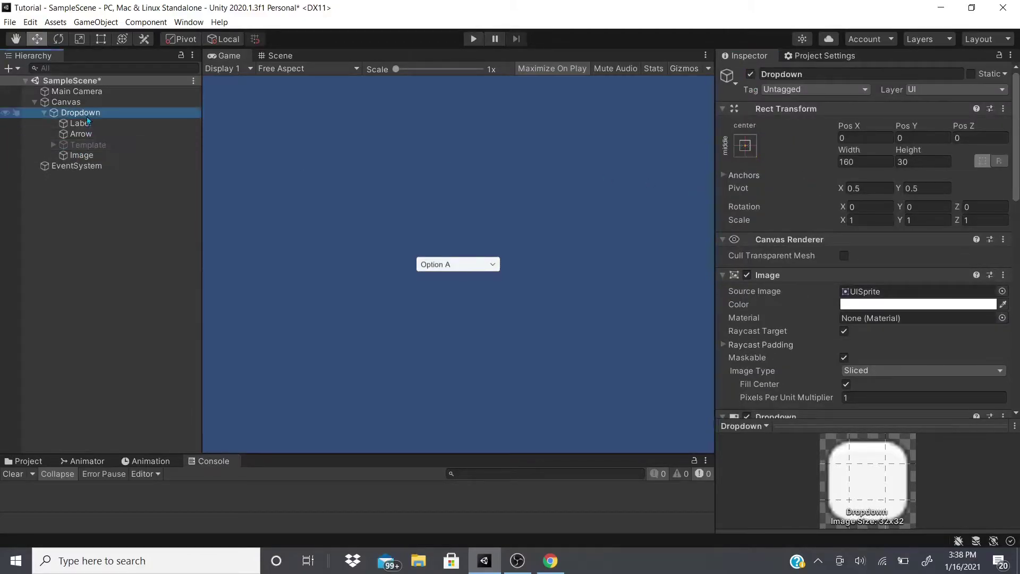
scroll(924, 288, "down", 10)
scroll(925, 288, "down", 5)
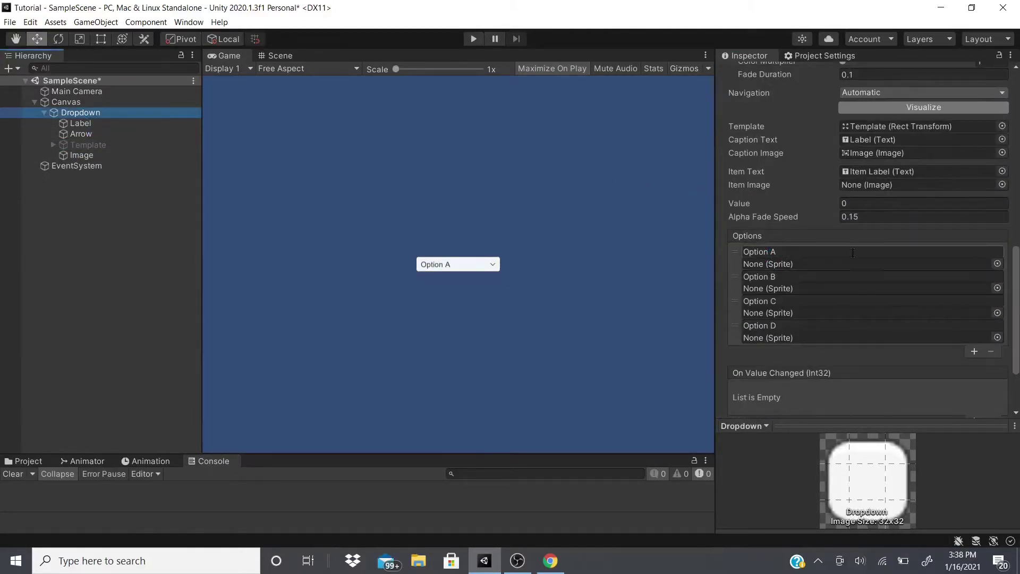
left_click(997, 264)
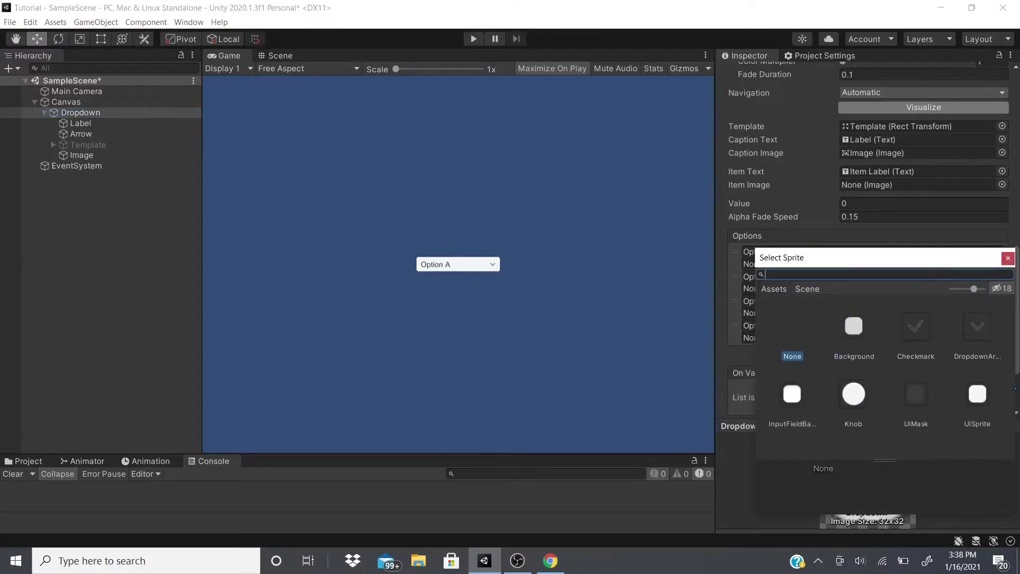
left_click(854, 326)
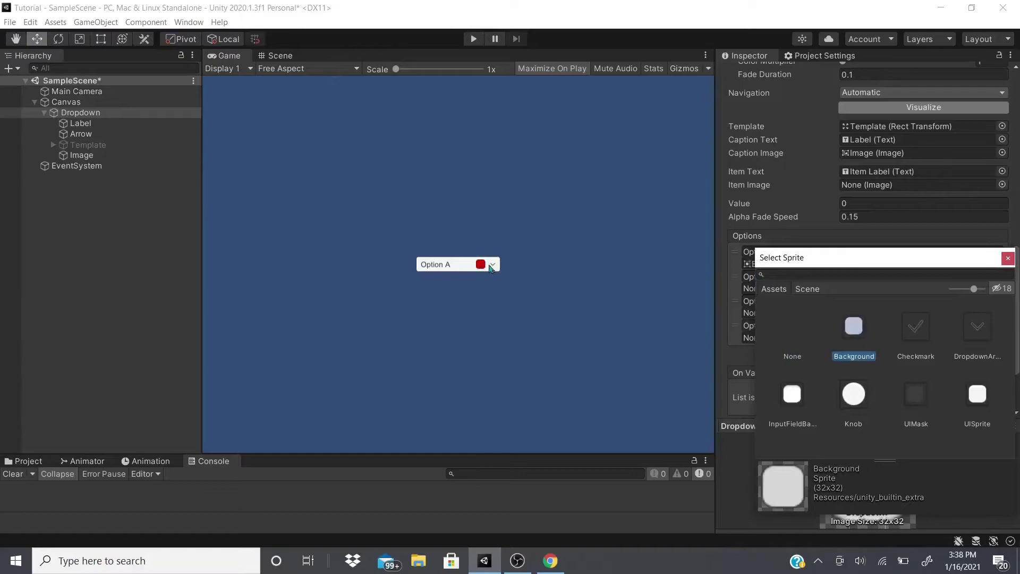
left_click(907, 328)
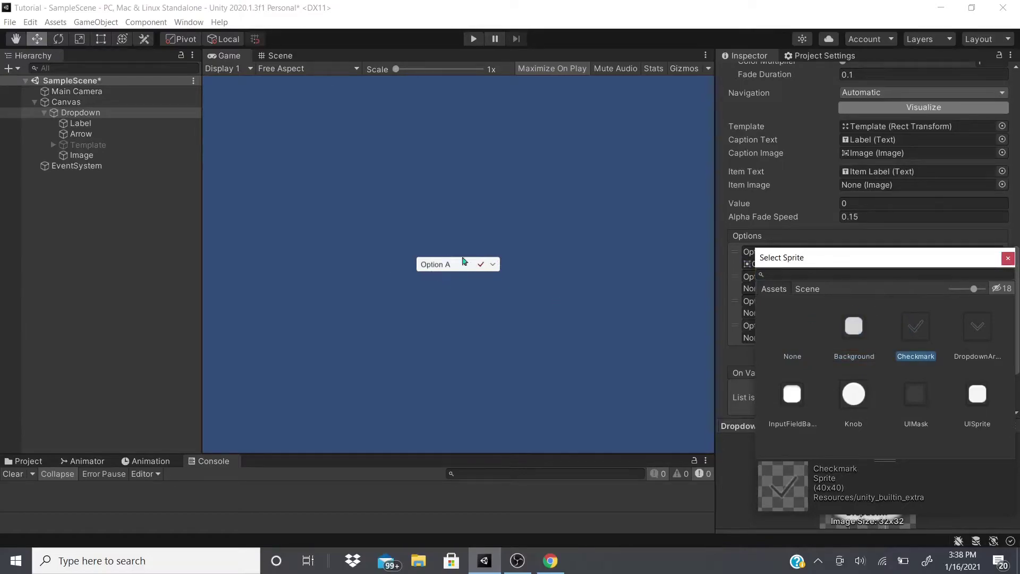
left_click(854, 326)
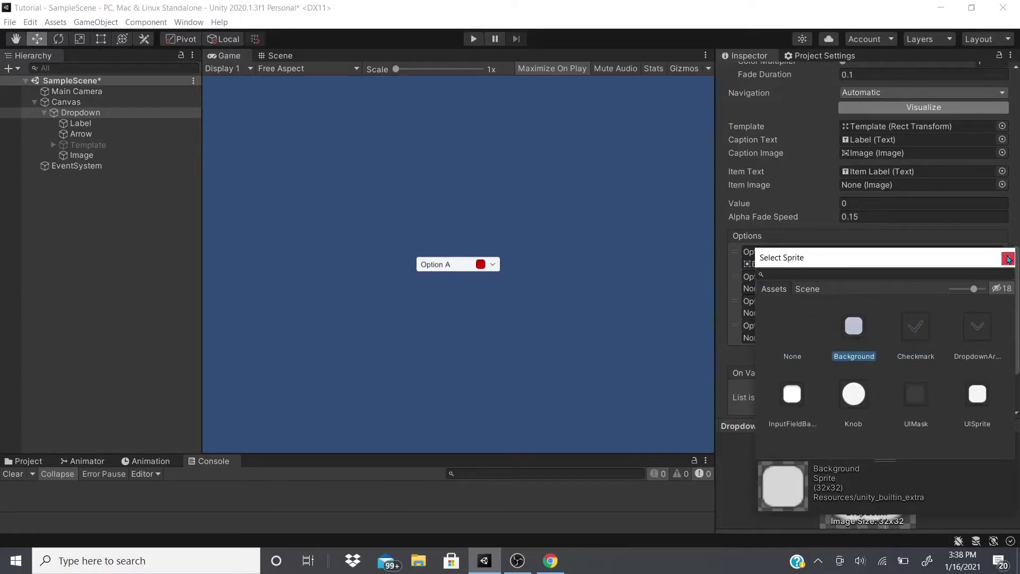
left_click(1007, 258)
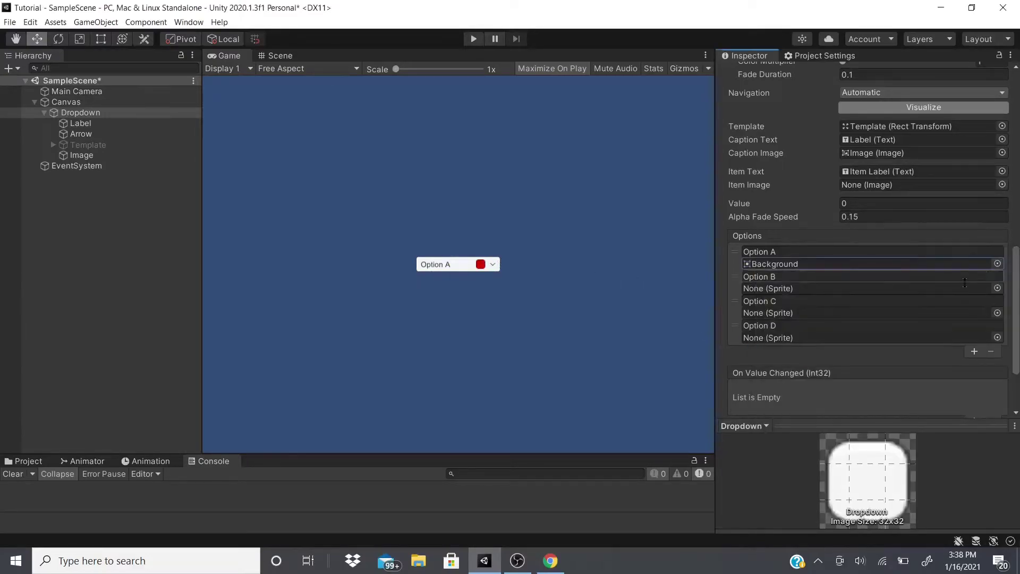
Step: Assign sprites to the remaining Dropdown options: Checkmark to Option B, DropdownArrow to Option C and Knob to Option D
left_click(997, 288)
left_click(1008, 279)
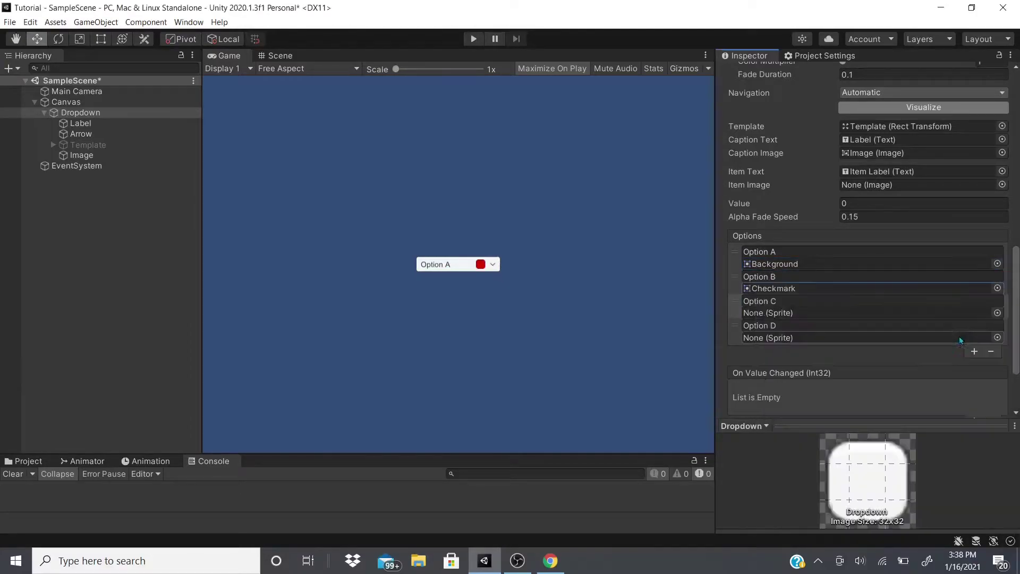
left_click(997, 313)
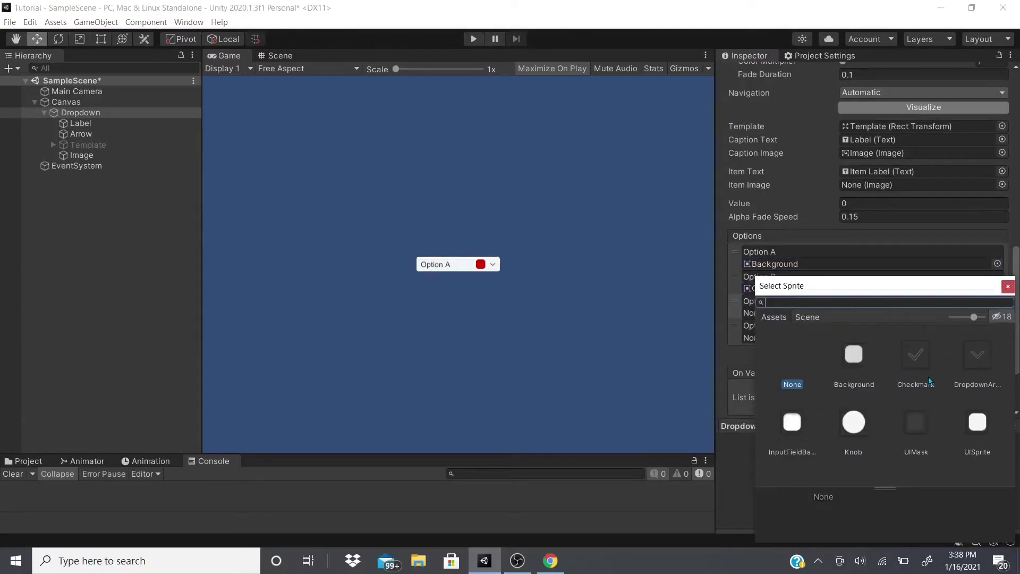
double_click(979, 351)
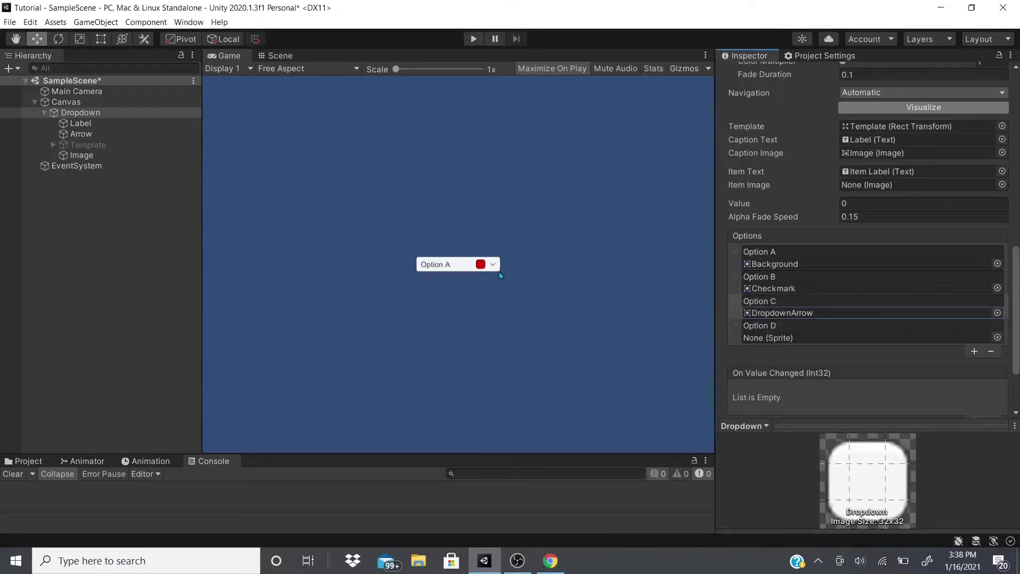
left_click(997, 337)
left_click(854, 422)
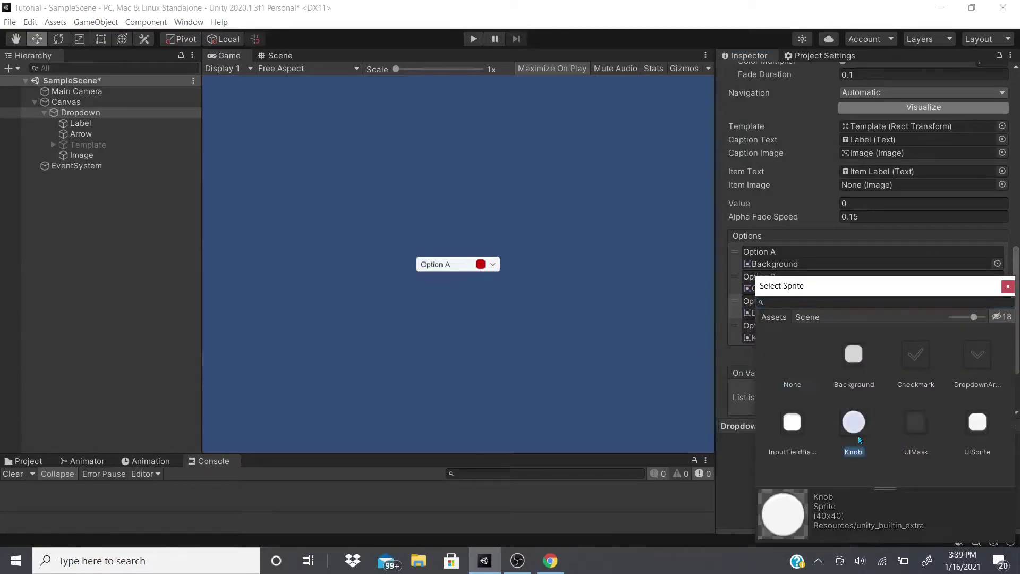
left_click(1007, 287)
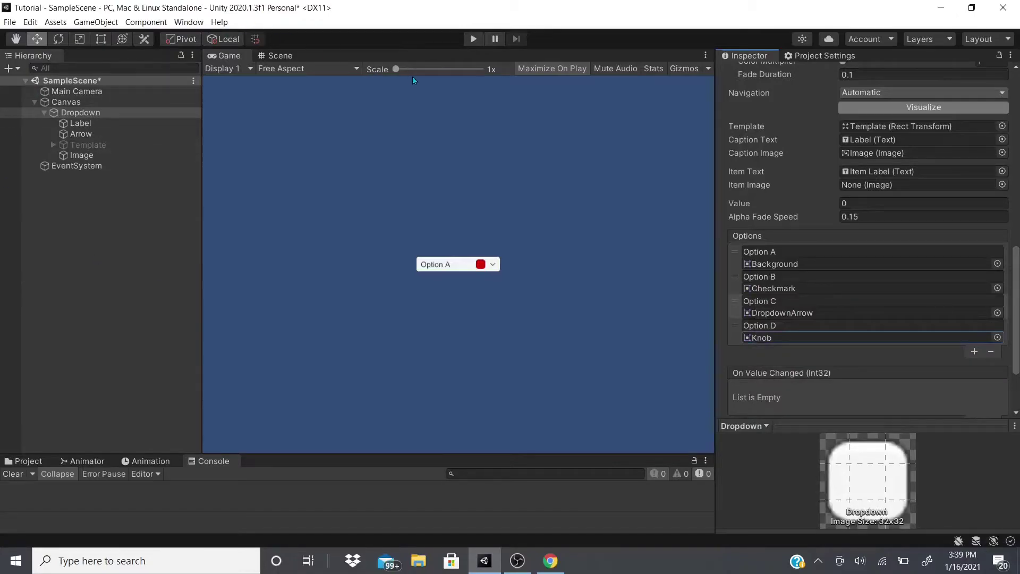
Step: Run the scene in Play mode and open the Dropdown's list to check the option images
left_click(473, 38)
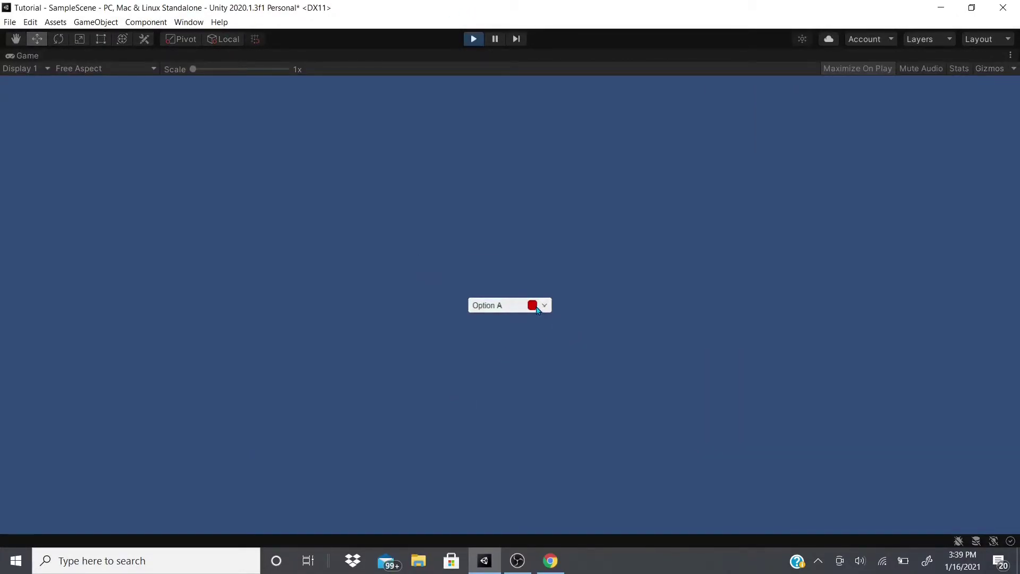
left_click(537, 309)
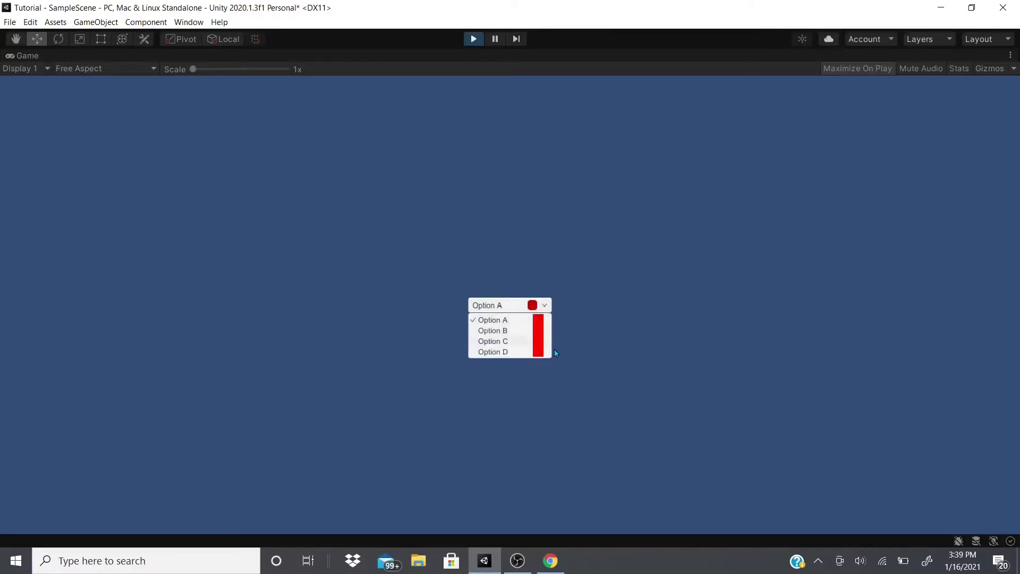
Step: Exit Play mode and assign the Image inside the Template's Item as the Dropdown's Item Image
left_click(547, 306)
key("ctrl+p")
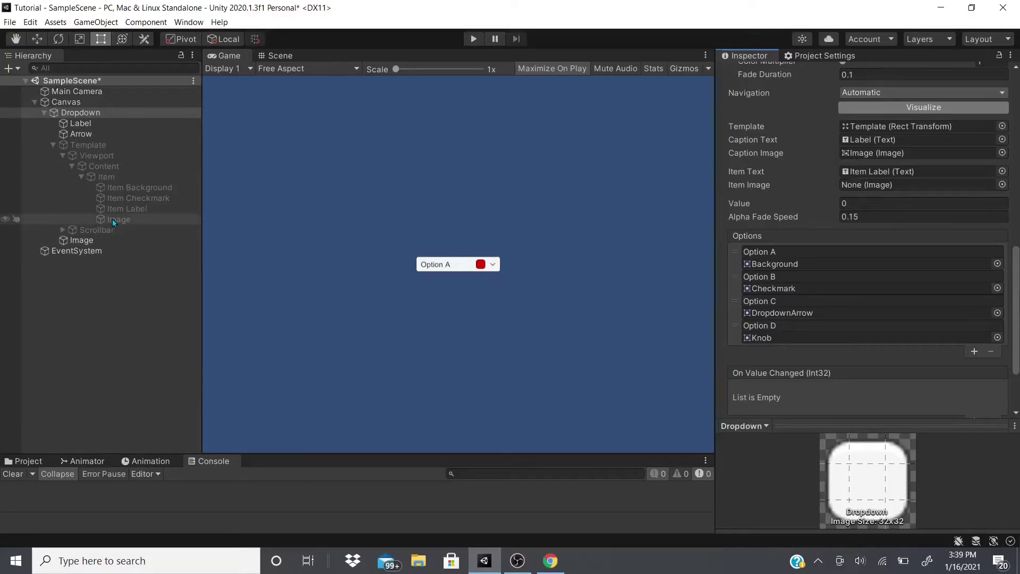
left_click_drag(113, 219, 847, 185)
left_click_drag(117, 219, 867, 192)
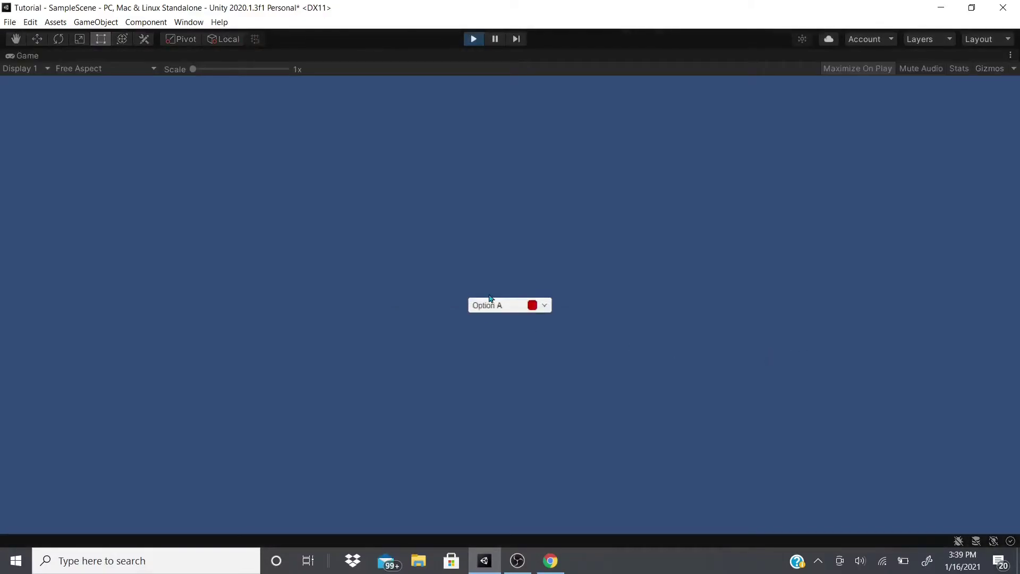
Step: Test the Dropdown in Play mode by choosing Option D, Option C and Option B, and stop the scene
left_click(513, 306)
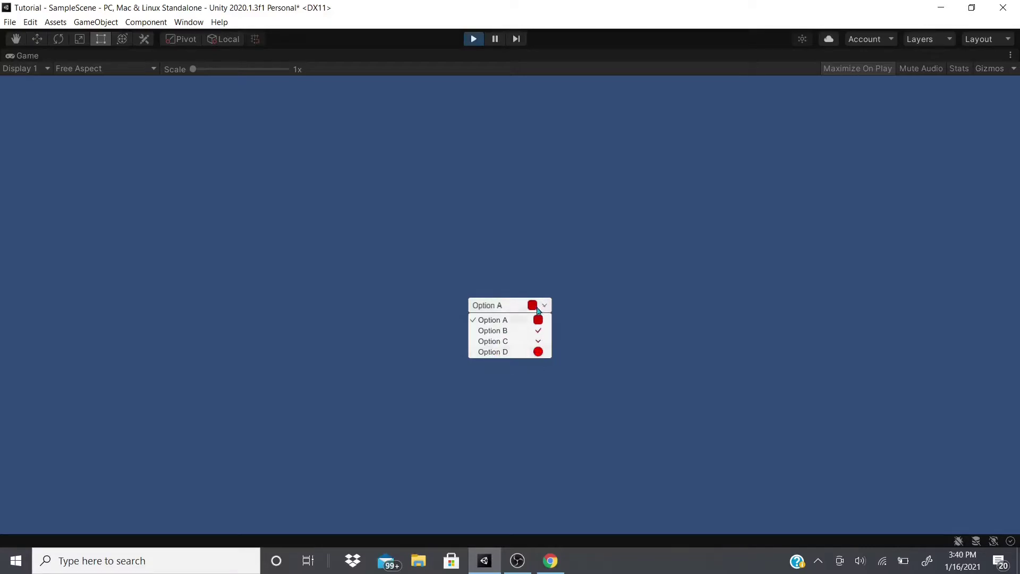
left_click(507, 353)
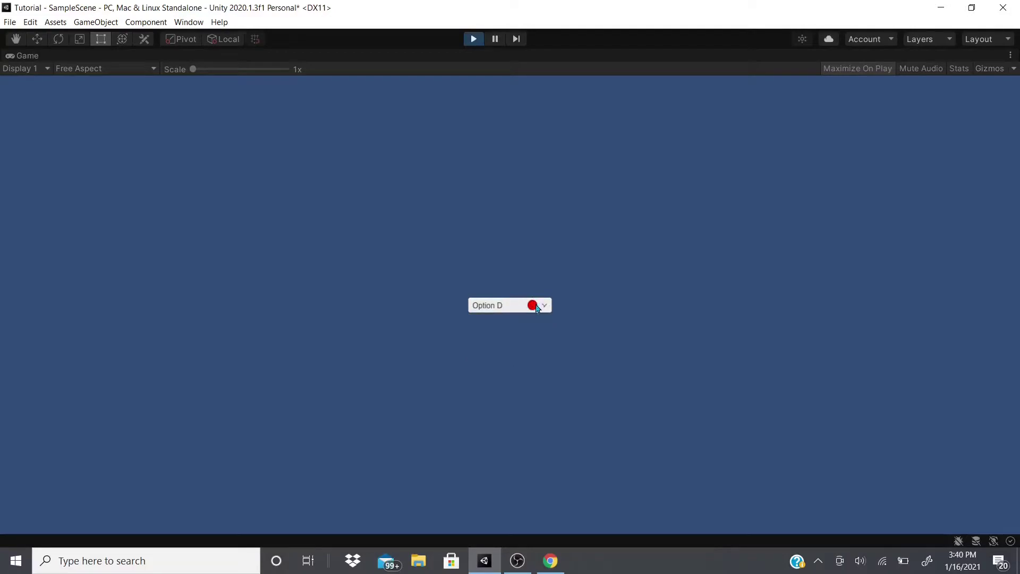
left_click(521, 305)
left_click(514, 342)
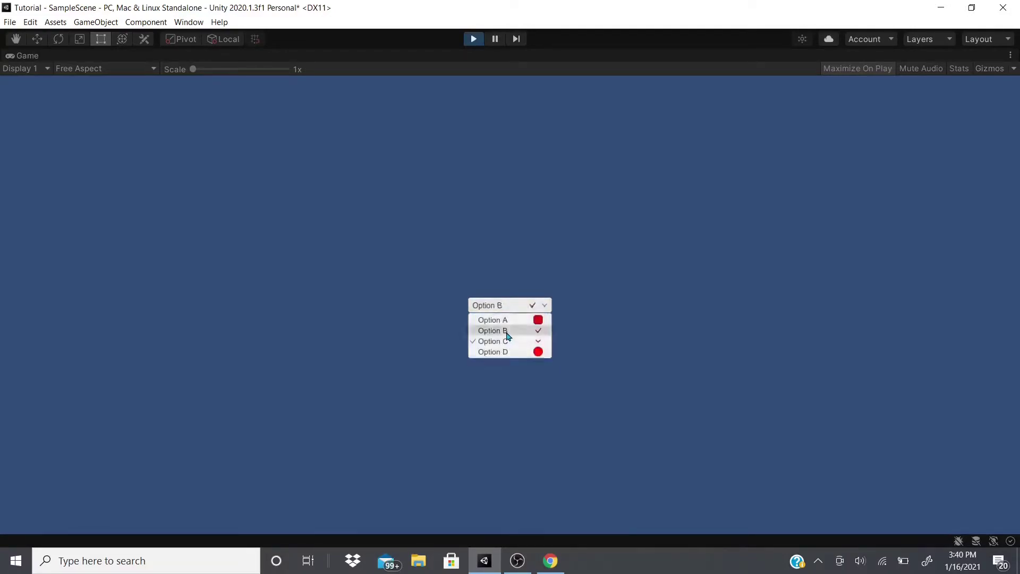
left_click(508, 333)
left_click(472, 39)
Step: Rename Option A to "Get $1200" and Option B to "Go Home Take Nap" in the Dropdown's options
left_click_drag(776, 252, 723, 248)
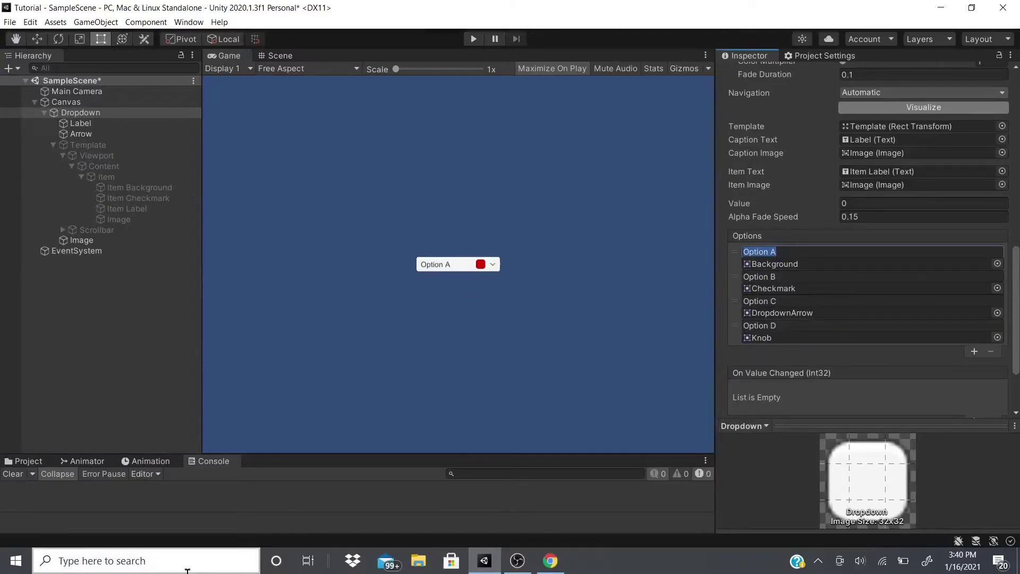
type("$1200")
key("BackSpace")
key("BackSpace")
type("Get")
type("1")
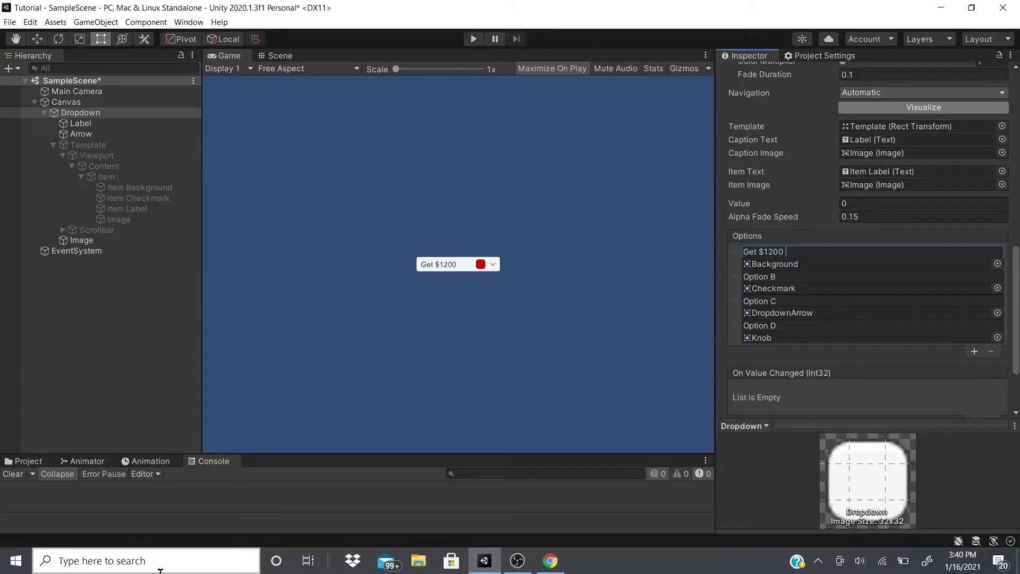
key("Tab")
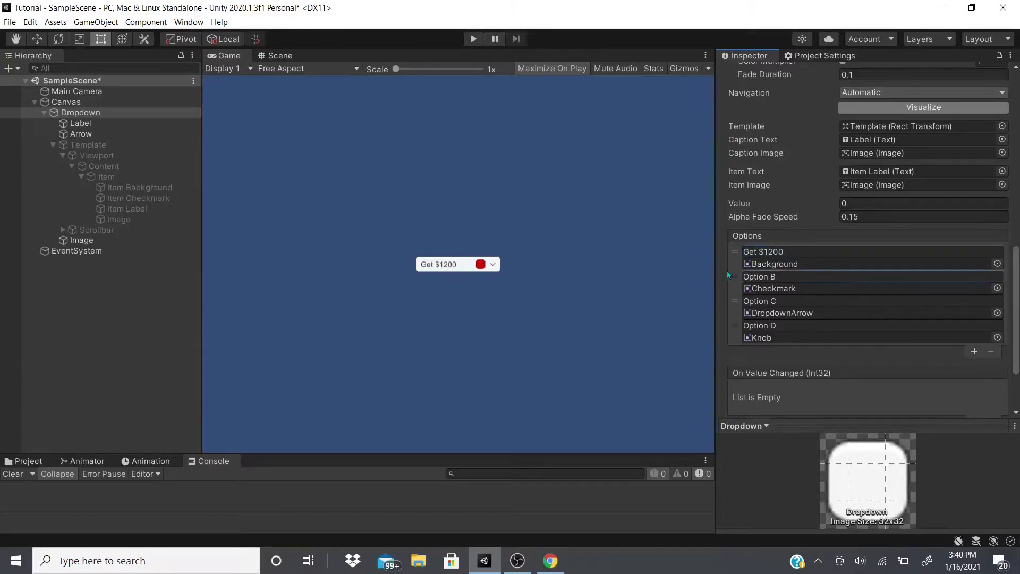
type("Go Home Take Nap")
Step: Run the scene, open the Dropdown's list to check the renamed options, and exit Play mode
left_click(473, 38)
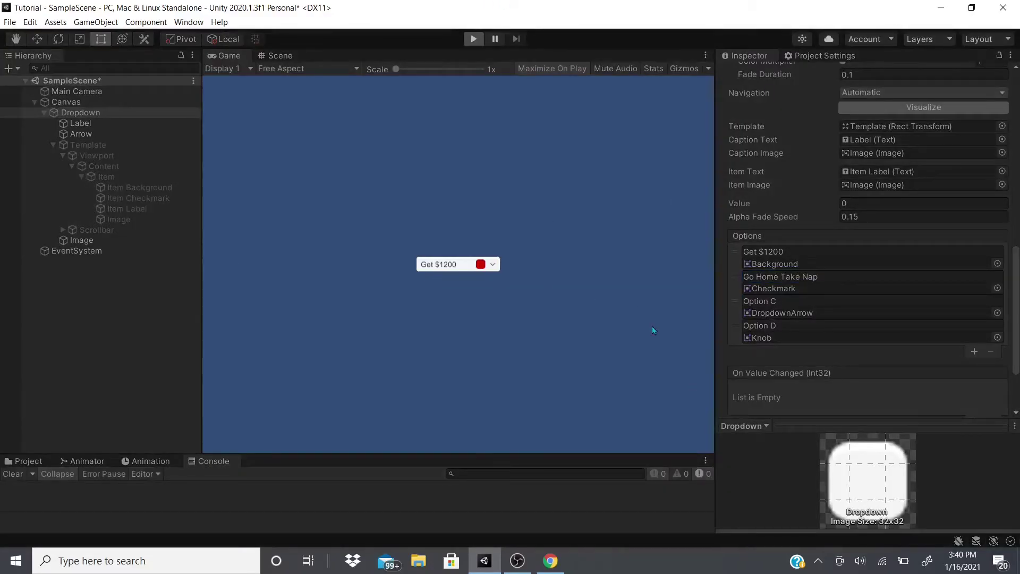
left_click(505, 305)
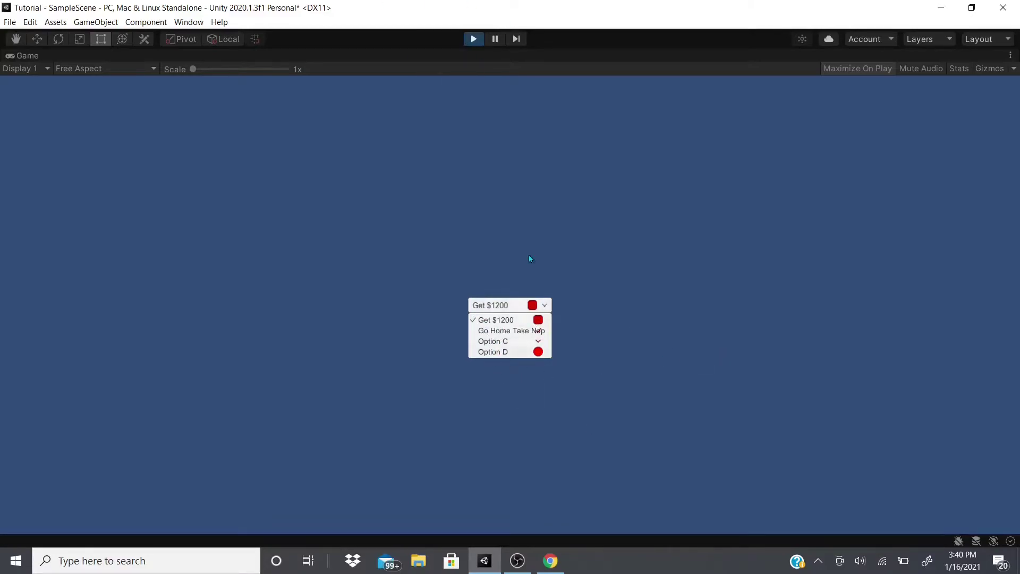
left_click(473, 39)
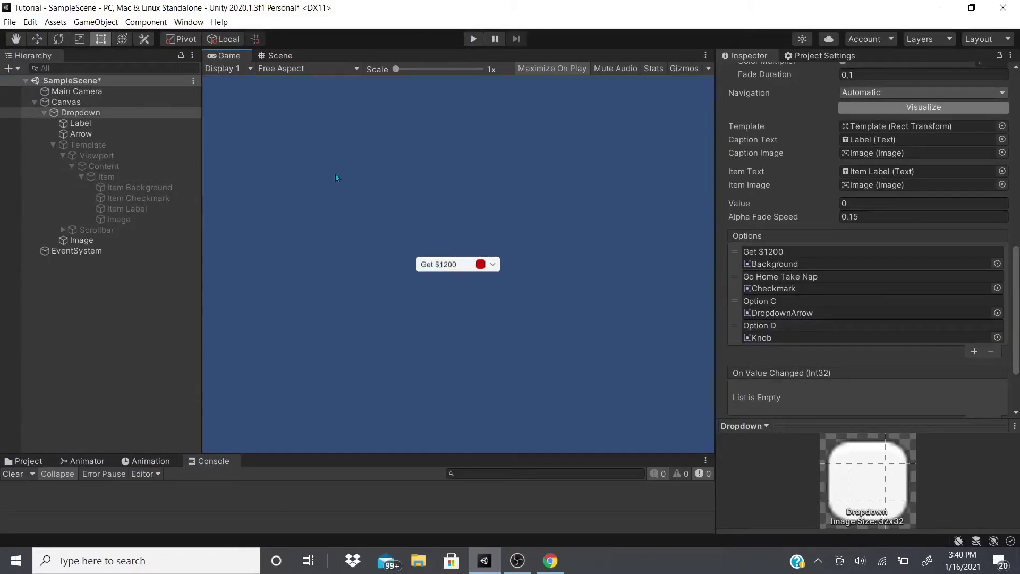
Step: Activate the Template object and set the Item Checkmark's source image to the Knob sprite
left_click(101, 146)
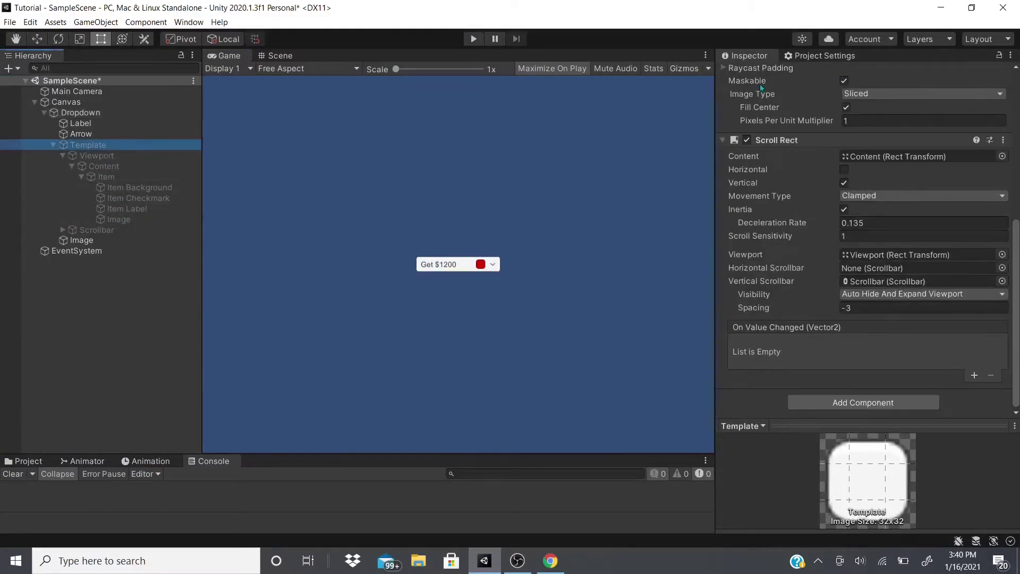
scroll(777, 89, "up", 5)
left_click(750, 74)
left_click(115, 199)
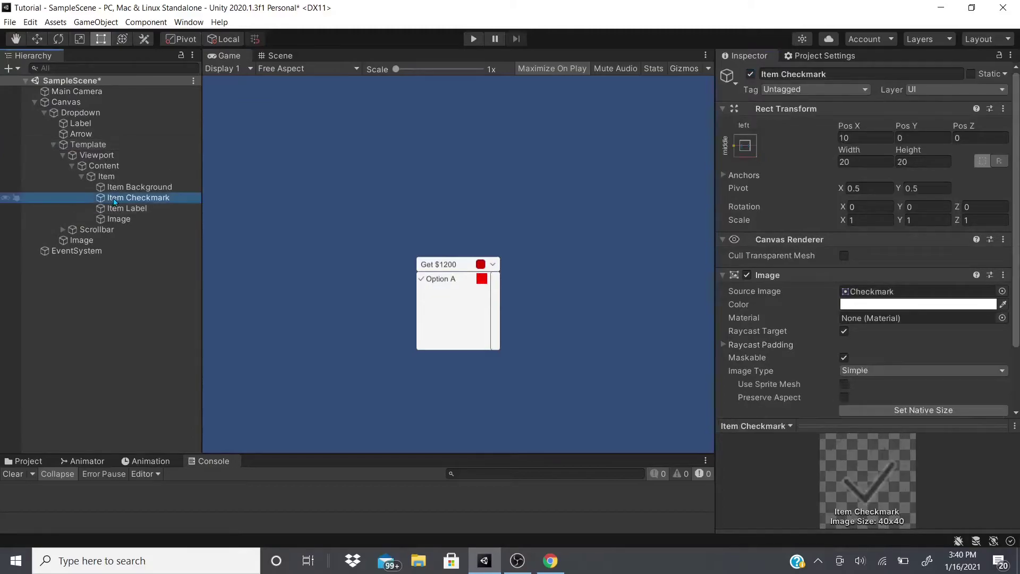
left_click(1002, 291)
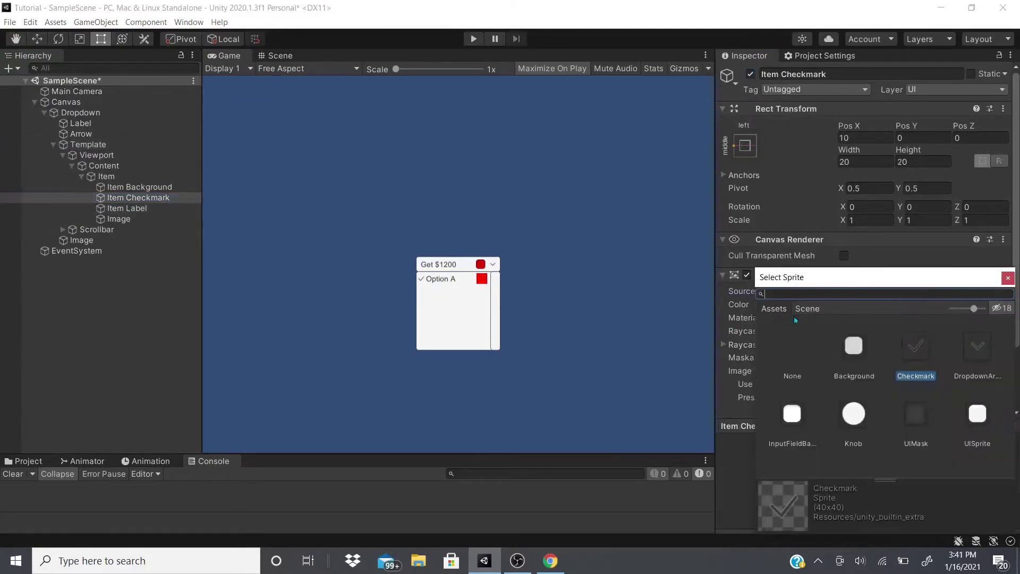
left_click(853, 414)
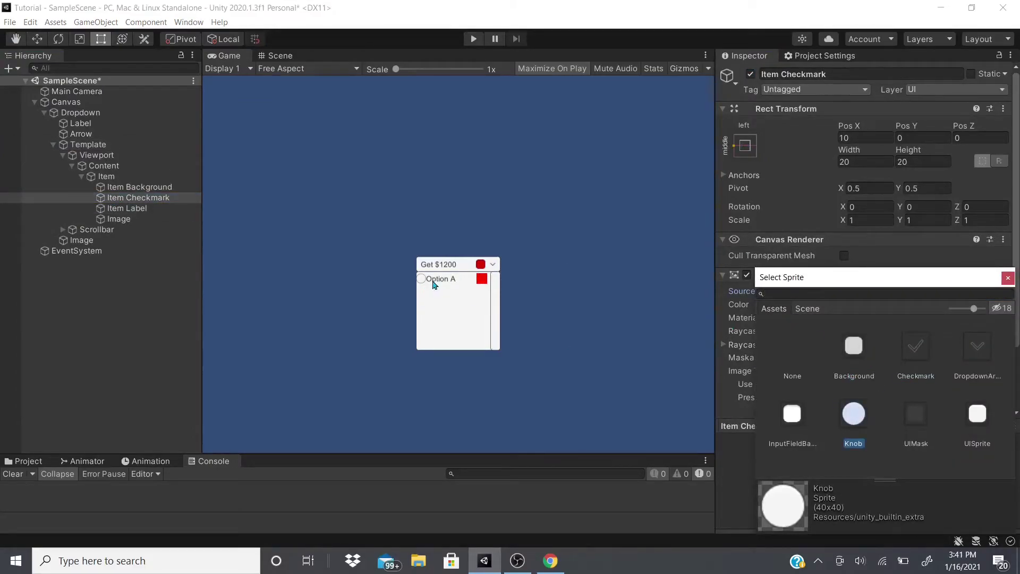
left_click(1008, 277)
Step: Set the Item Checkmark's color to bright green (00FF02) and deactivate the Template object
left_click(870, 305)
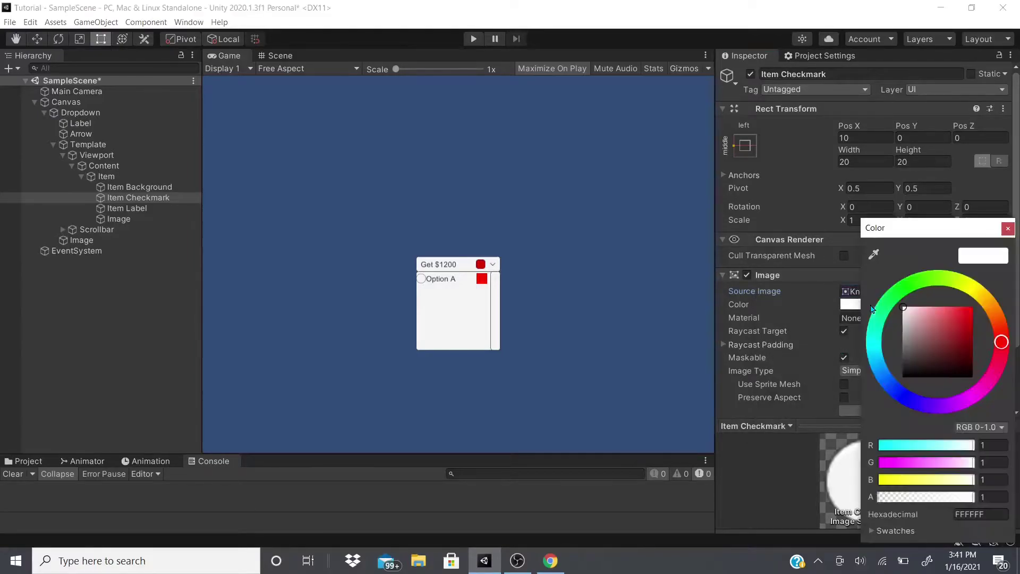
left_click(906, 287)
left_click_drag(953, 341, 973, 307)
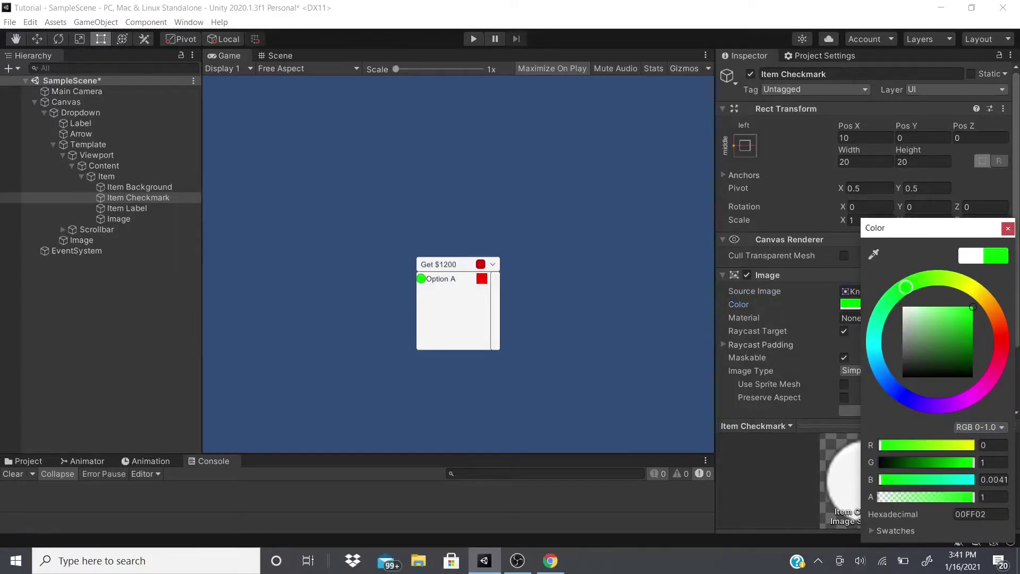
left_click(1008, 228)
left_click(88, 144)
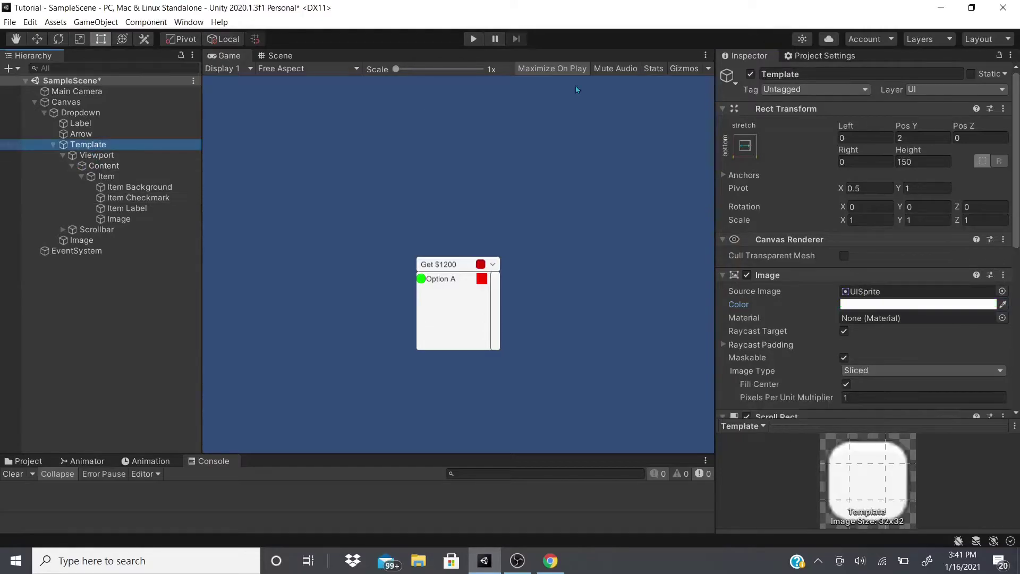
left_click(750, 75)
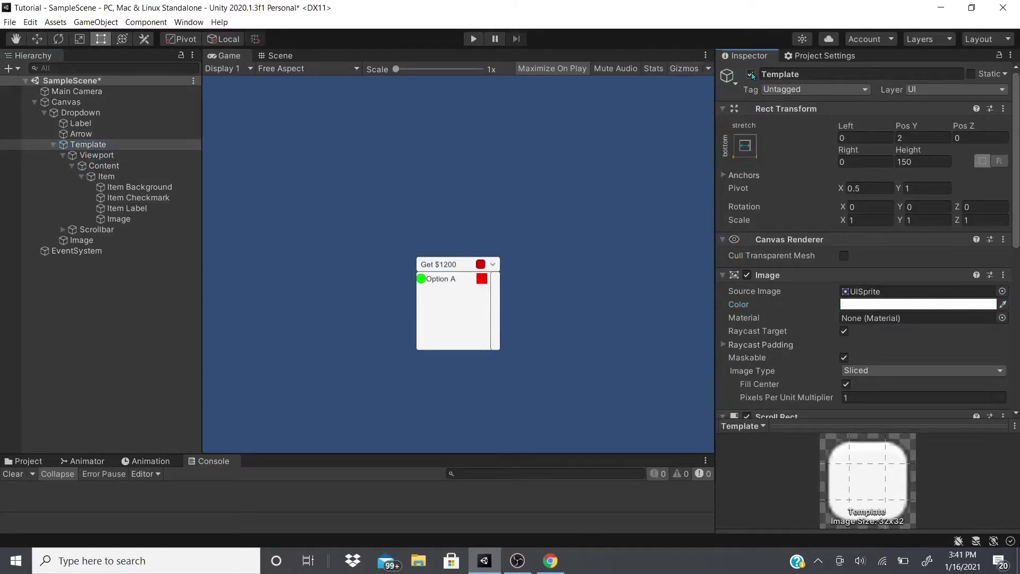
Step: Test the green selection marker in Play mode by choosing "Go Home Take Nap", reopening the list and stopping the scene
left_click(473, 39)
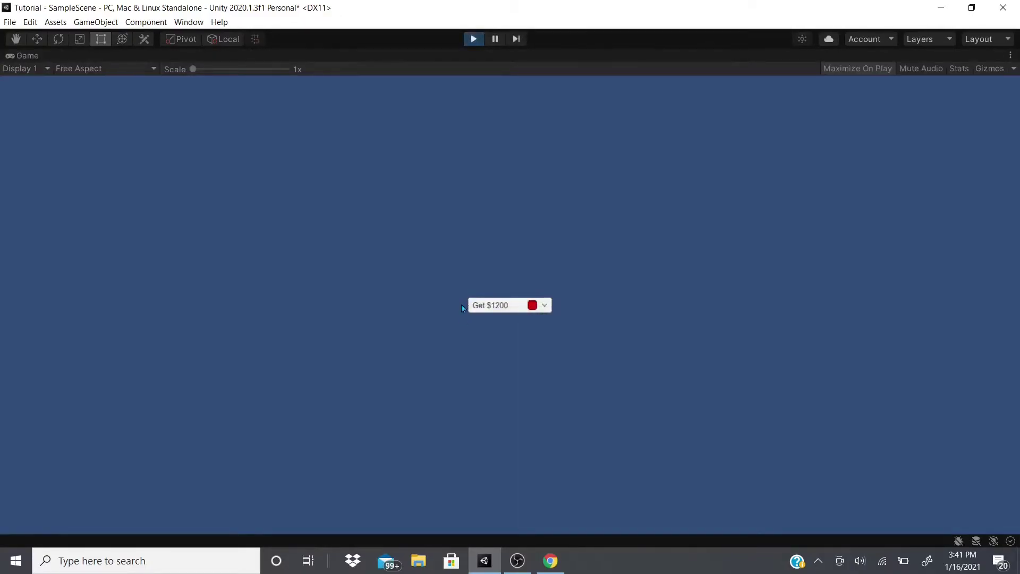
left_click(476, 305)
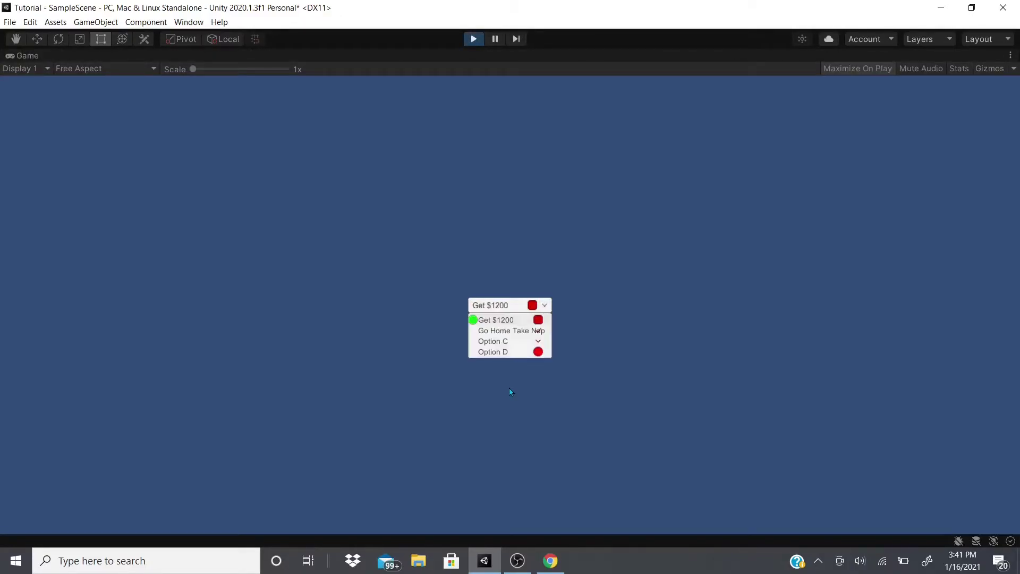
left_click(475, 330)
left_click(499, 305)
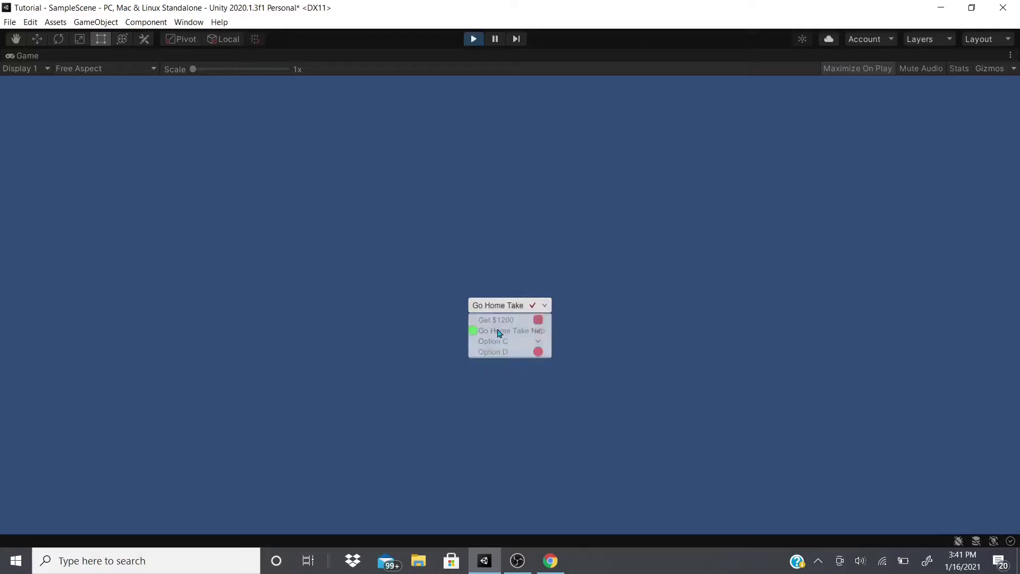
key("ctrl+p")
Step: Add an empty On Value Changed entry to the Dropdown and duplicate the Dropdown object
scroll(885, 181, "down", 4)
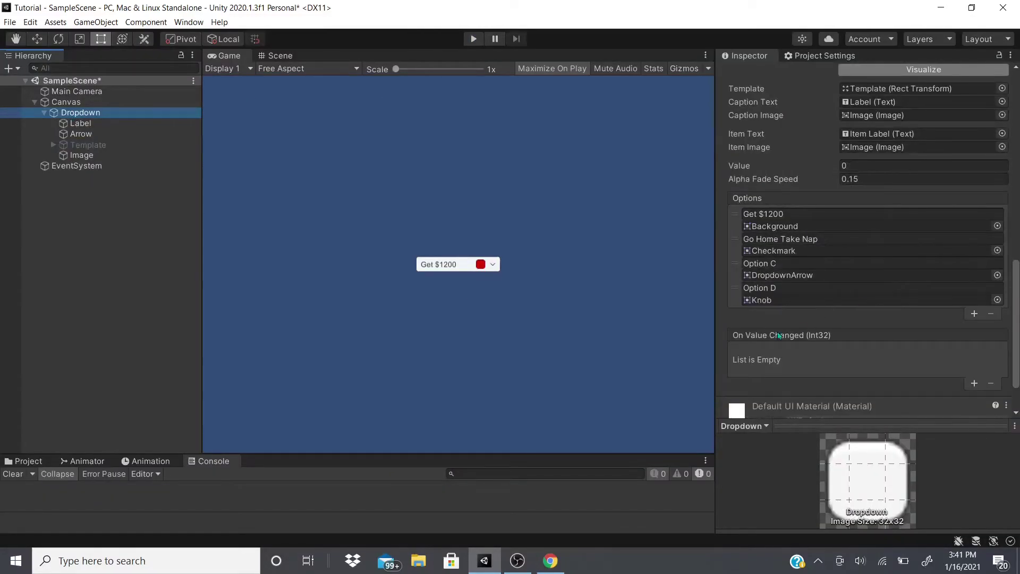
left_click(974, 383)
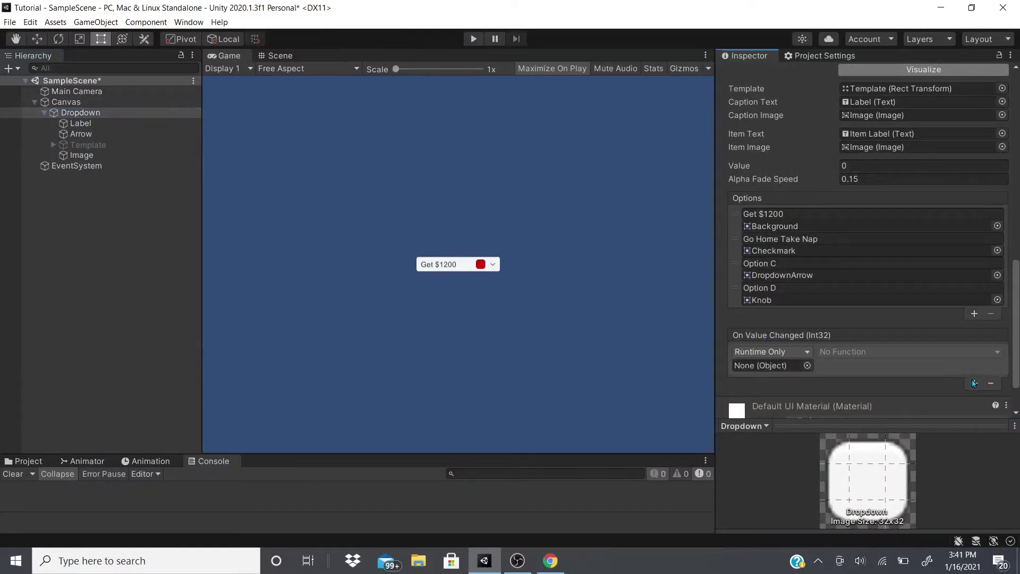
left_click(94, 116)
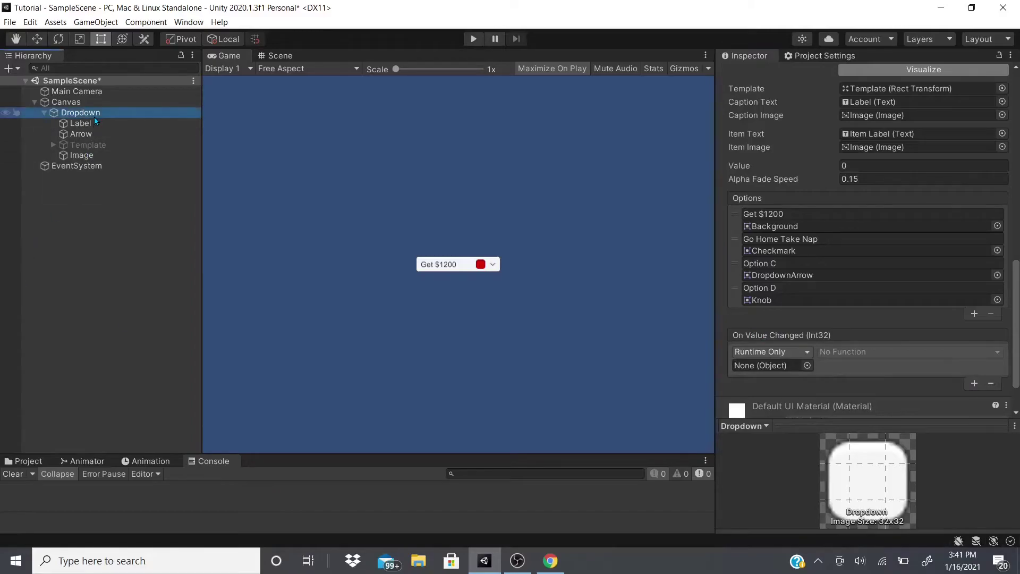
key("ctrl+d")
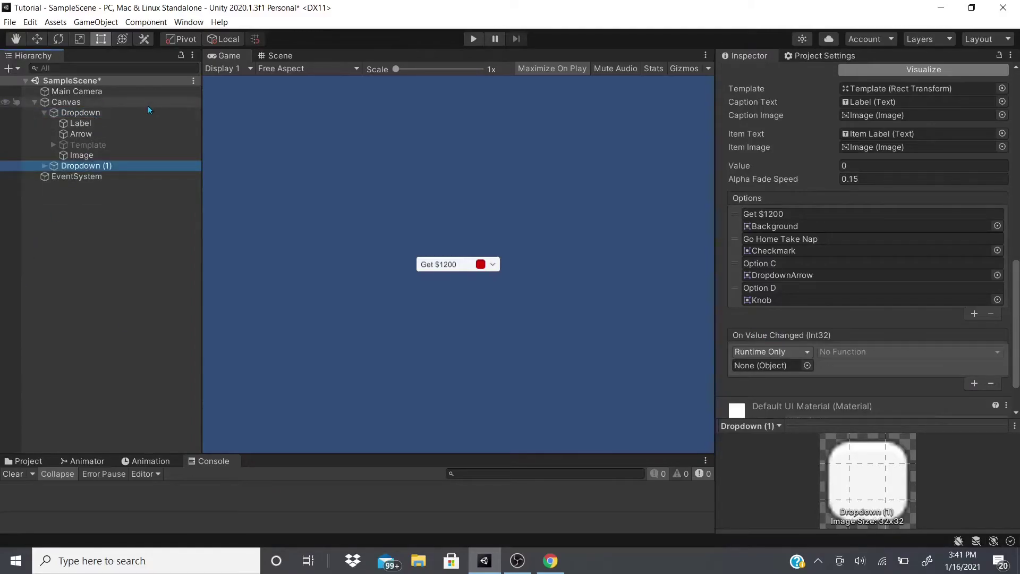
Step: Move the duplicated Dropdown in the Scene so it sits just to the right of the original, and return to the Game view
key("ctrl+1")
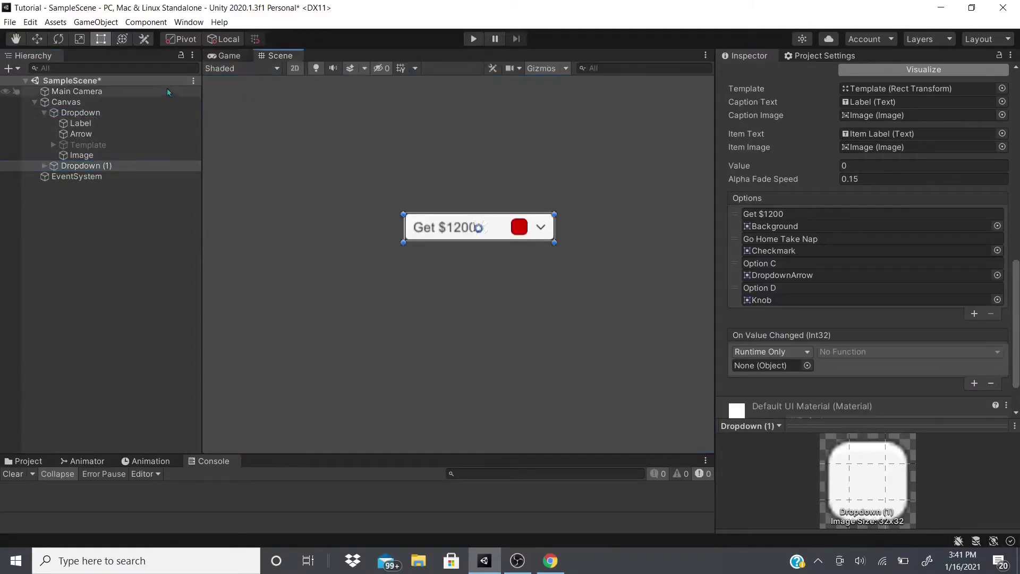
left_click(39, 39)
left_click(225, 56)
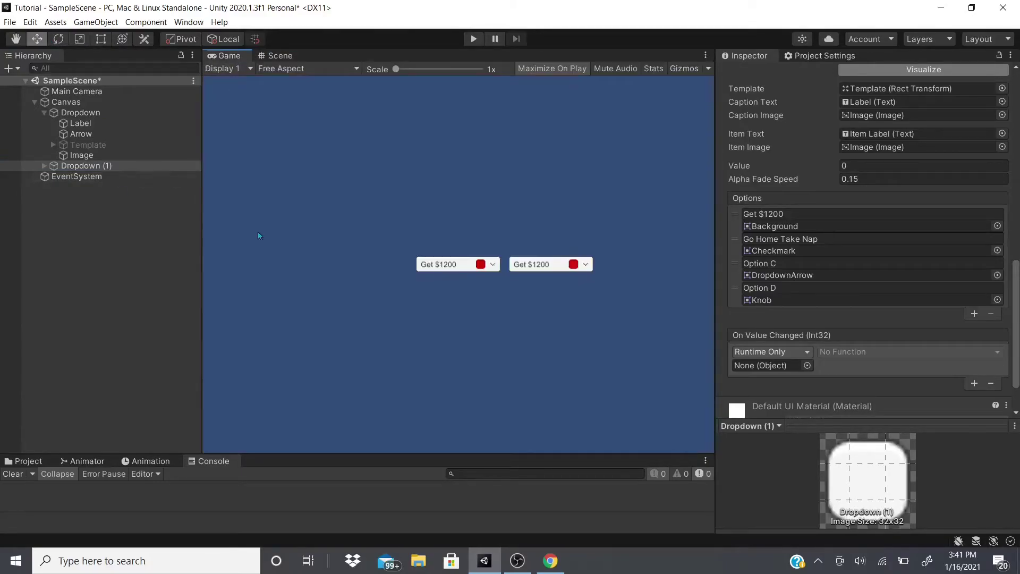
Step: Assign Dropdown (1) as the target object of the original Dropdown's On Value Changed event
left_click(80, 112)
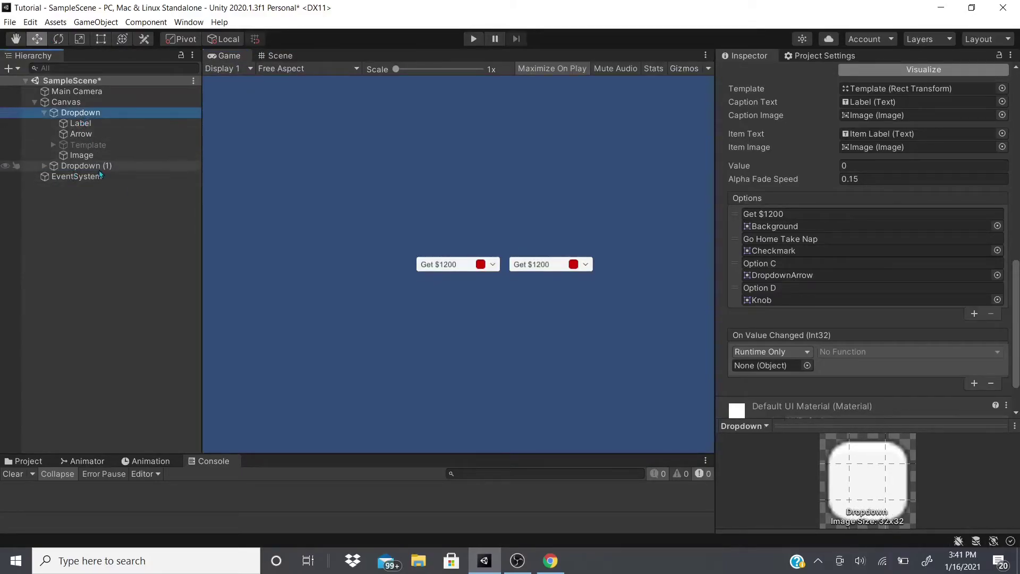
left_click(82, 154)
left_click(87, 165)
left_click_drag(79, 112, 766, 331)
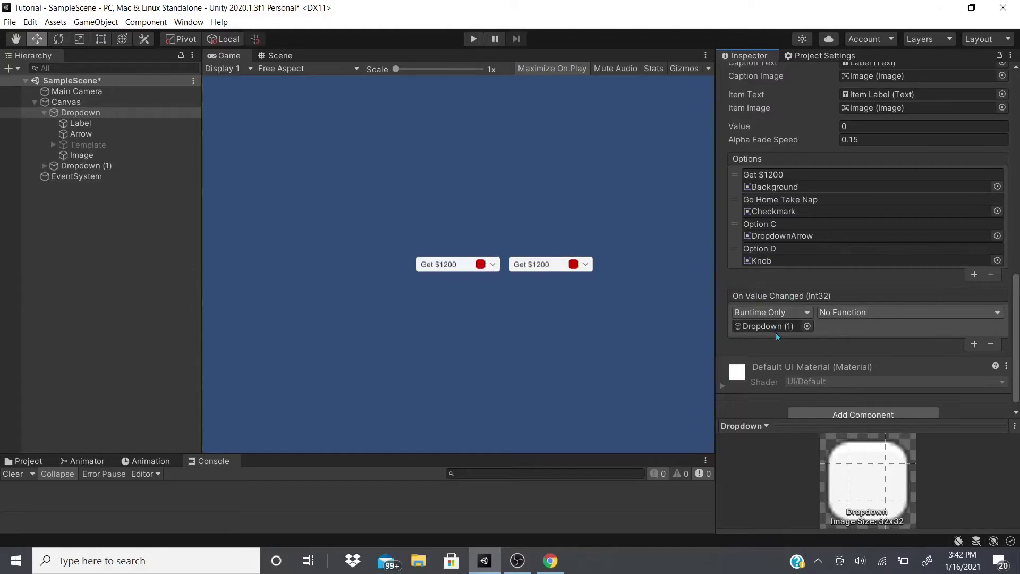
Step: Set the On Value Changed event's function to the Dropdown component's static int value
left_click(851, 311)
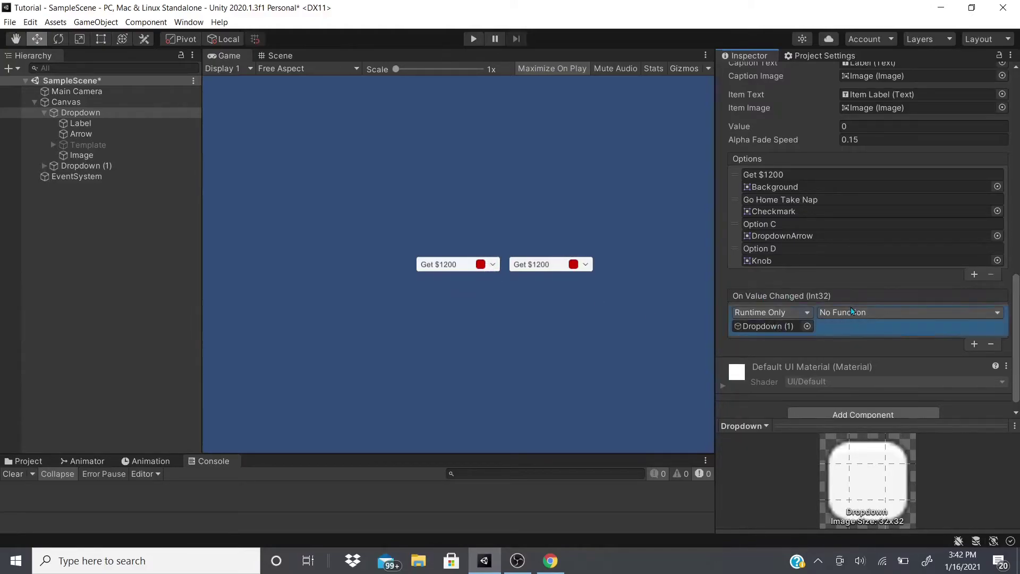
left_click(851, 312)
mouse_move(839, 349)
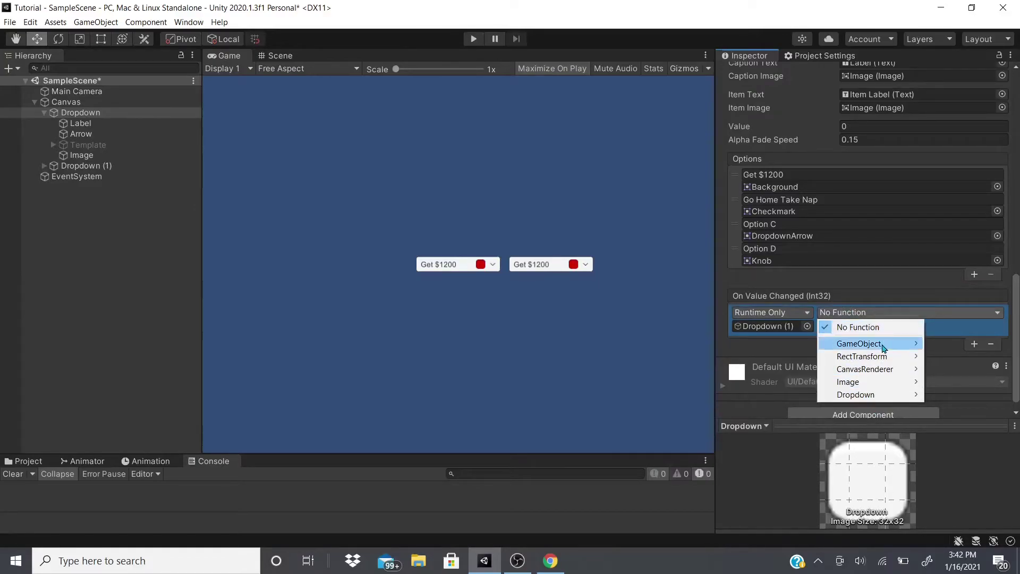
mouse_move(883, 348)
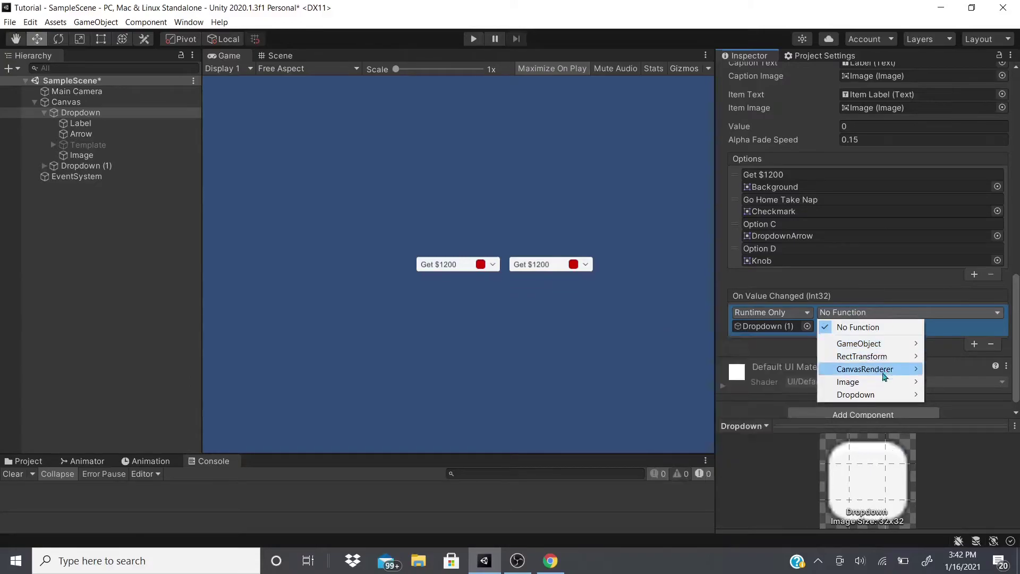
mouse_move(871, 396)
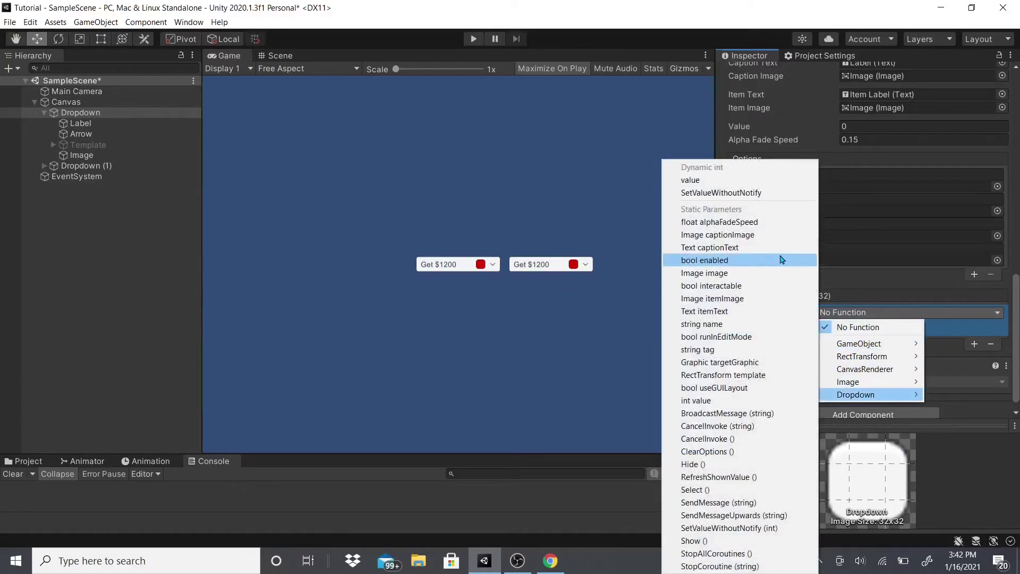
left_click(703, 400)
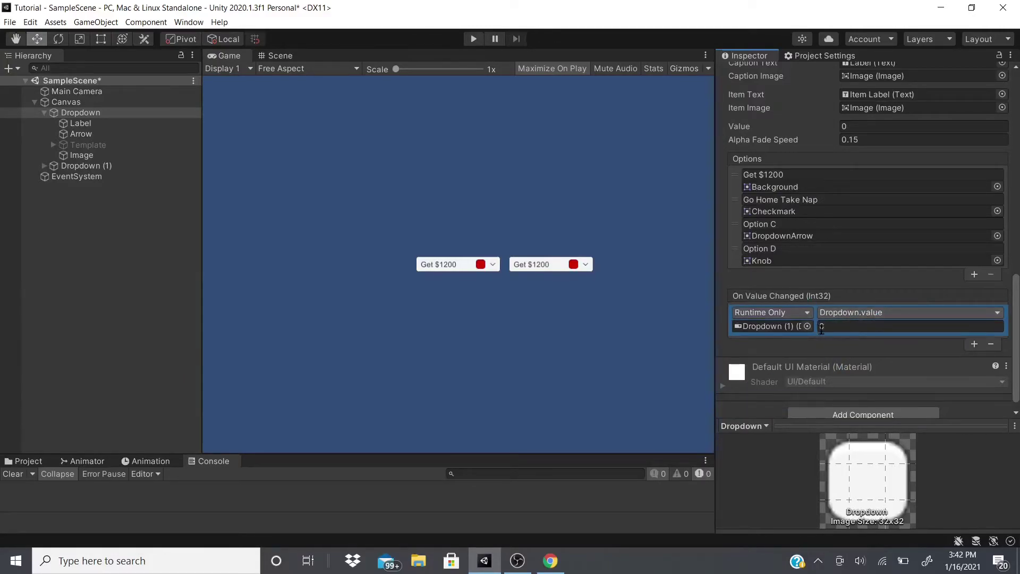
Step: Examine the Dropdown's Value setting against the order of the entries in its Options list, from Get $1200 to Option D
scroll(905, 266, "up", 3)
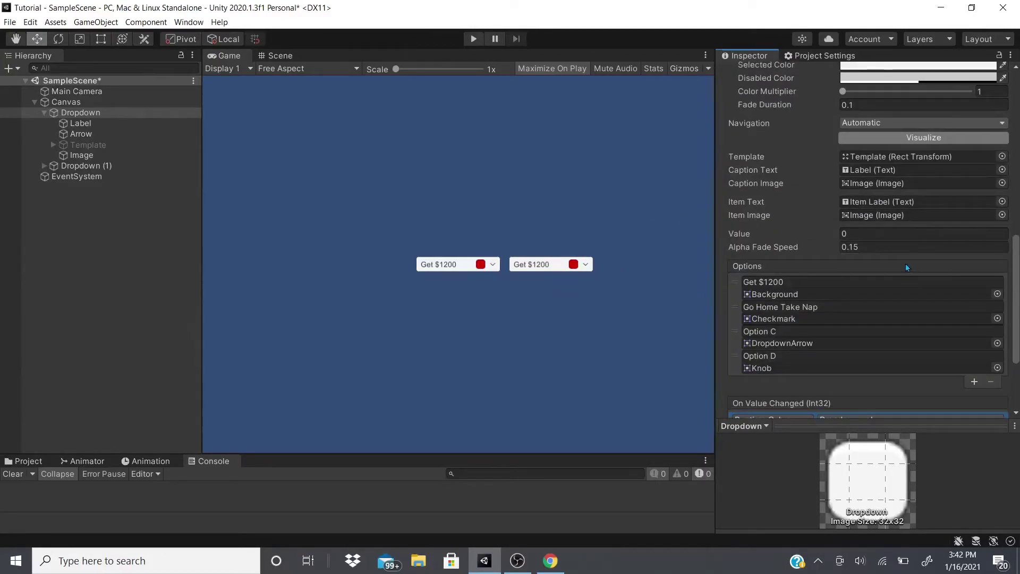
scroll(905, 264, "down", 3)
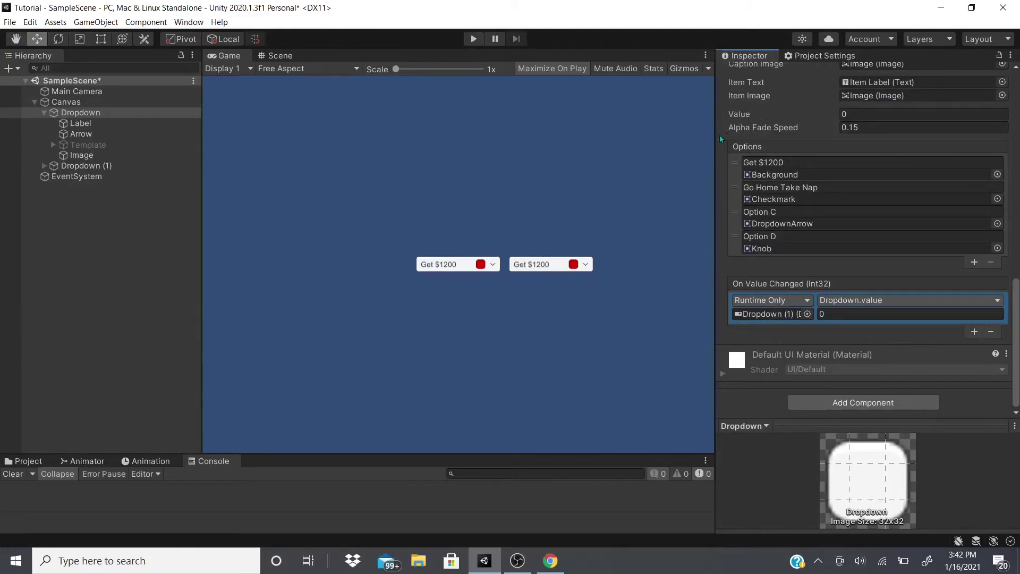
left_click(750, 117)
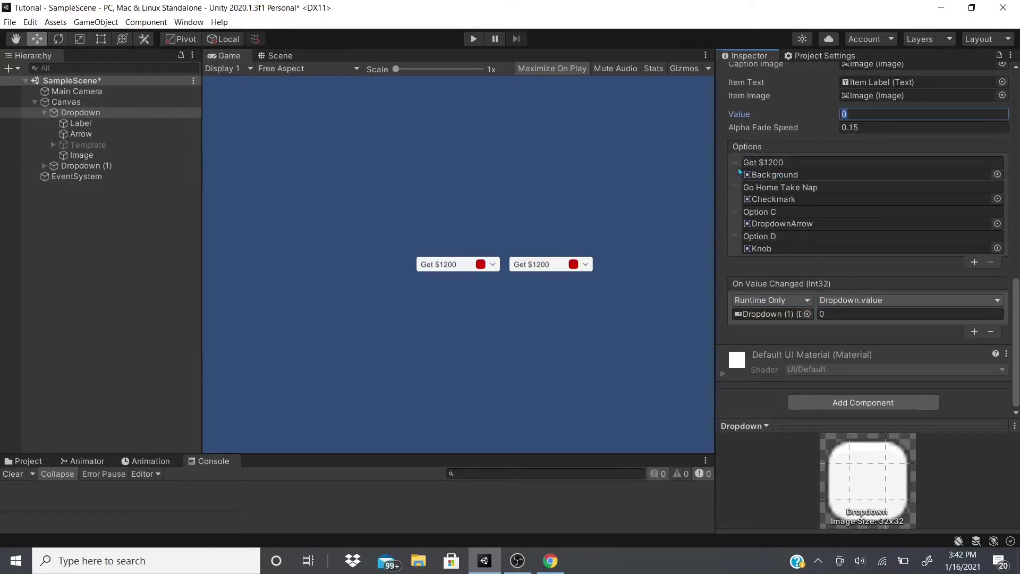
left_click(784, 162)
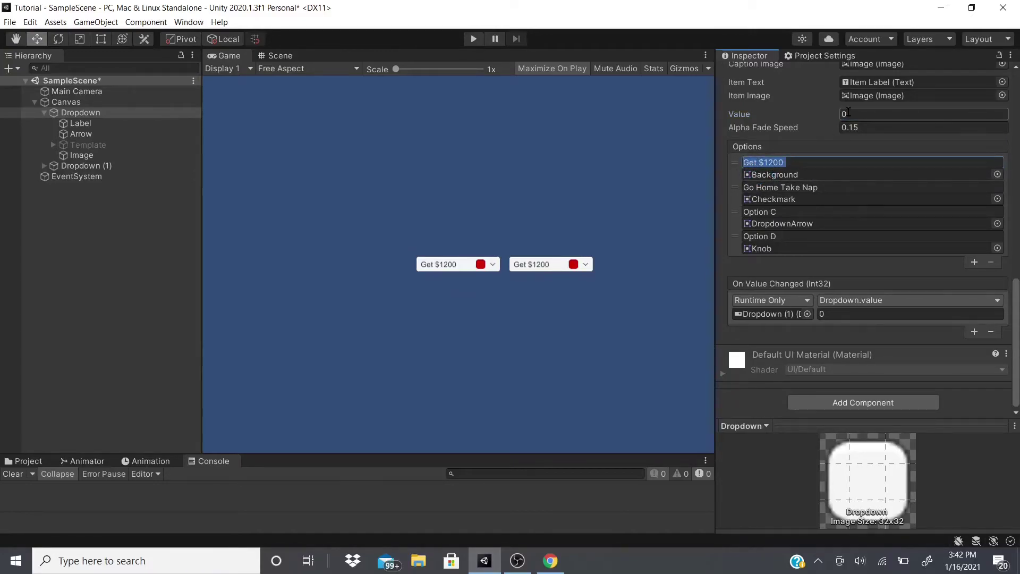
left_click(845, 114)
left_click_drag(746, 188, 818, 188)
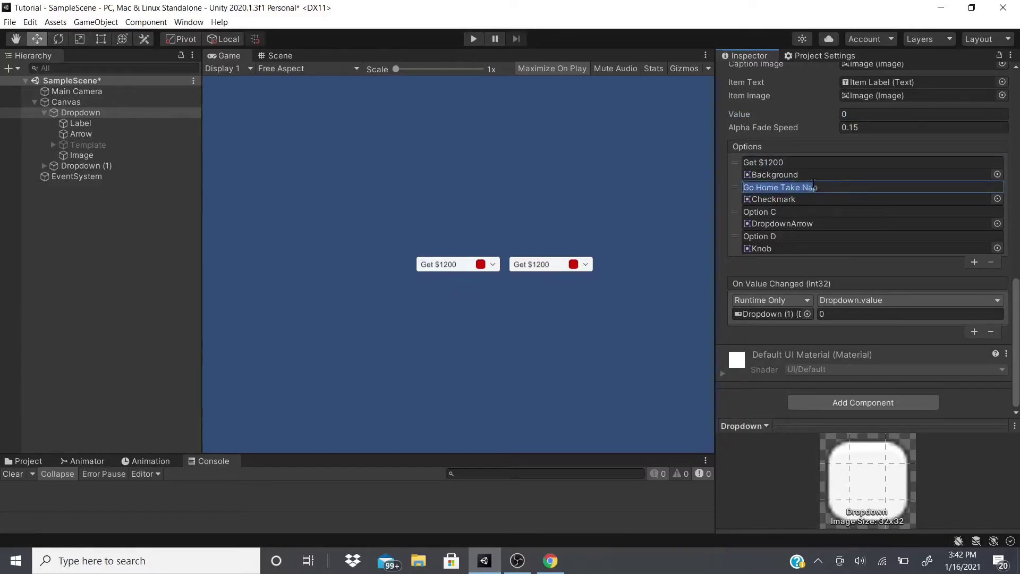
left_click(854, 113)
left_click(753, 213)
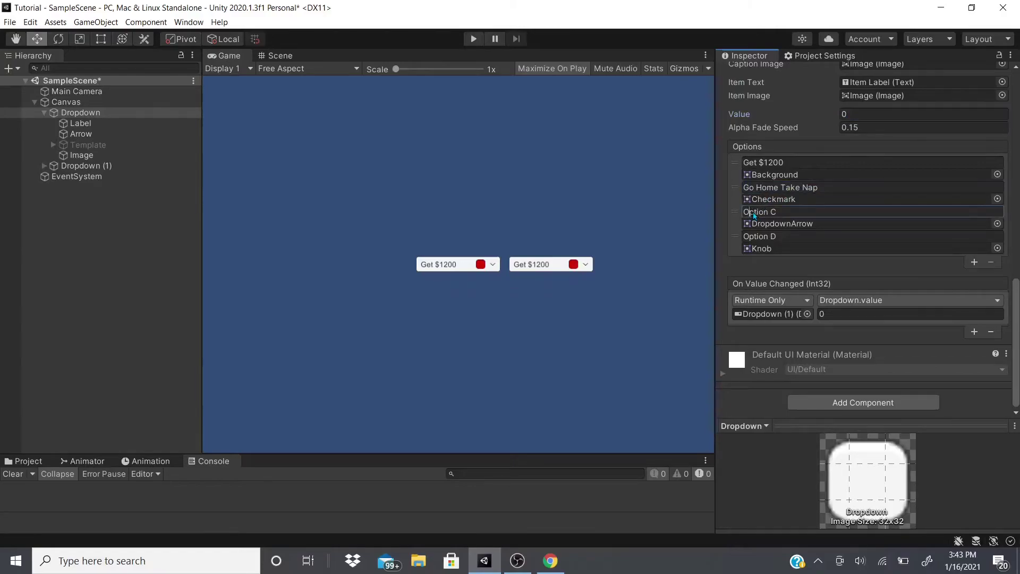
key("Tab")
key("Tab")
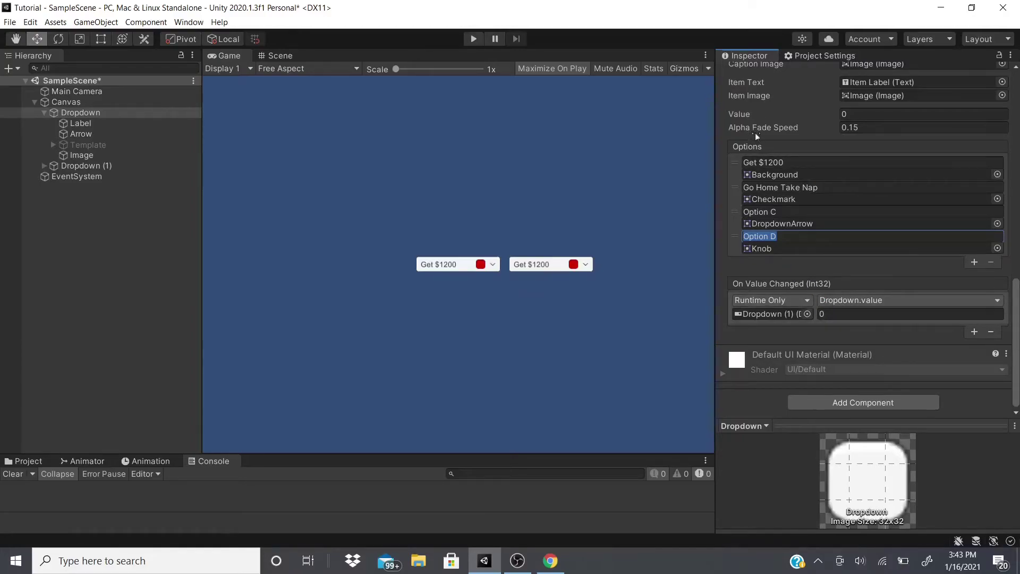
Step: Set the Dropdown's Alpha Fade Speed to 5
left_click(870, 130)
type("5")
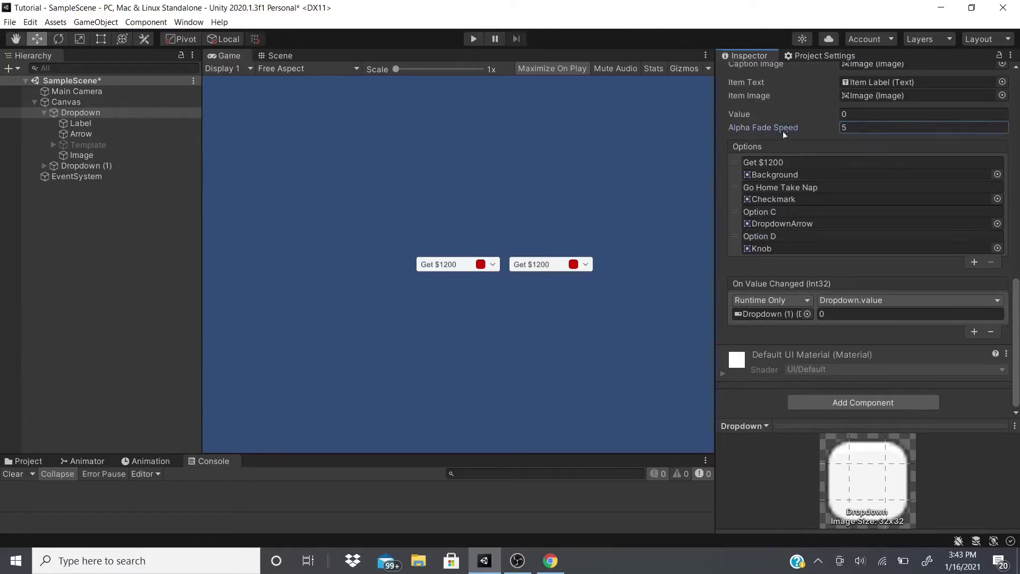
left_click_drag(780, 131, 777, 131)
type("5")
Step: Run the scene, open the first dropdown to check how its list fades in, and stop Play mode
left_click(474, 39)
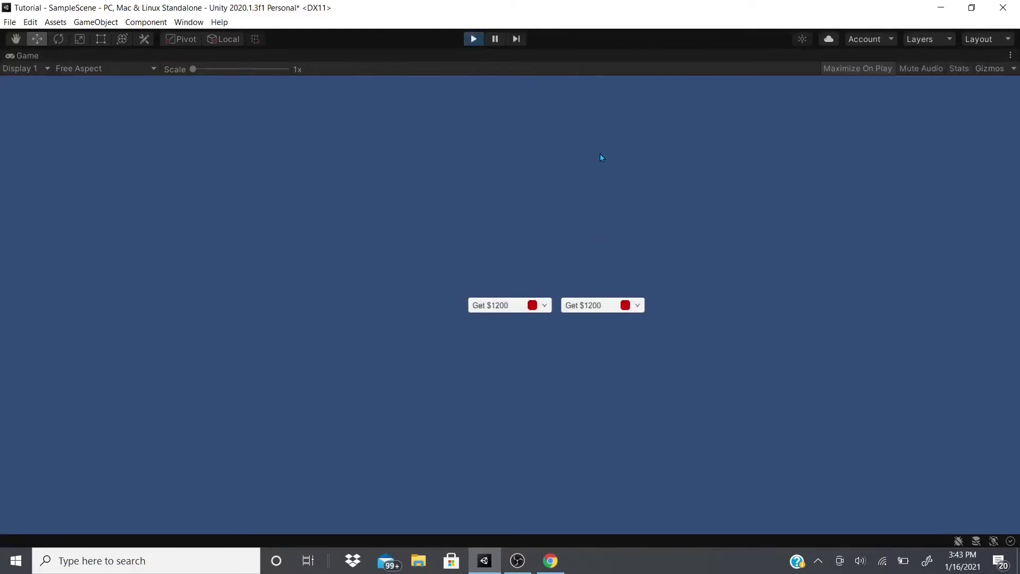
left_click(522, 304)
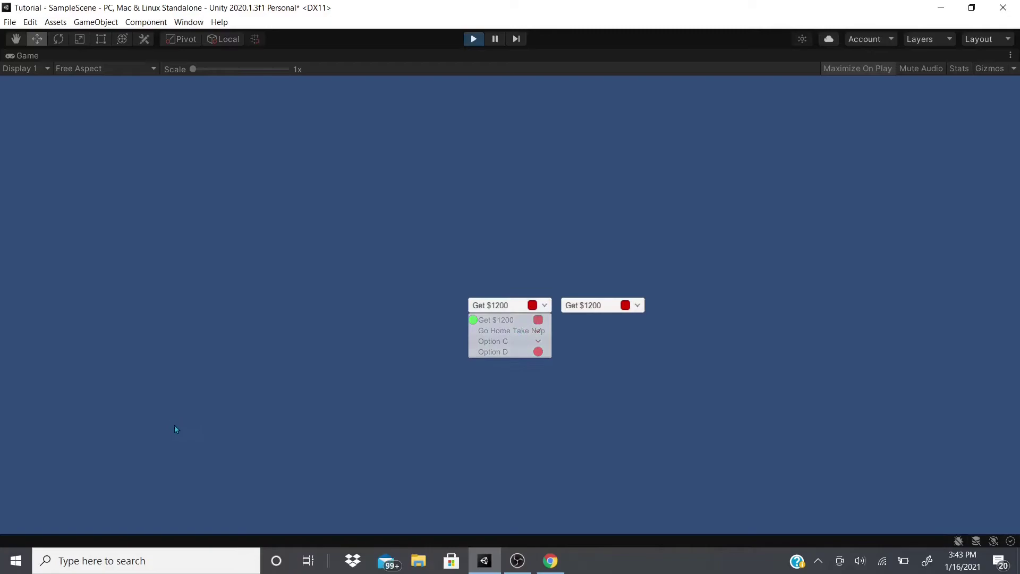
key("ctrl+p")
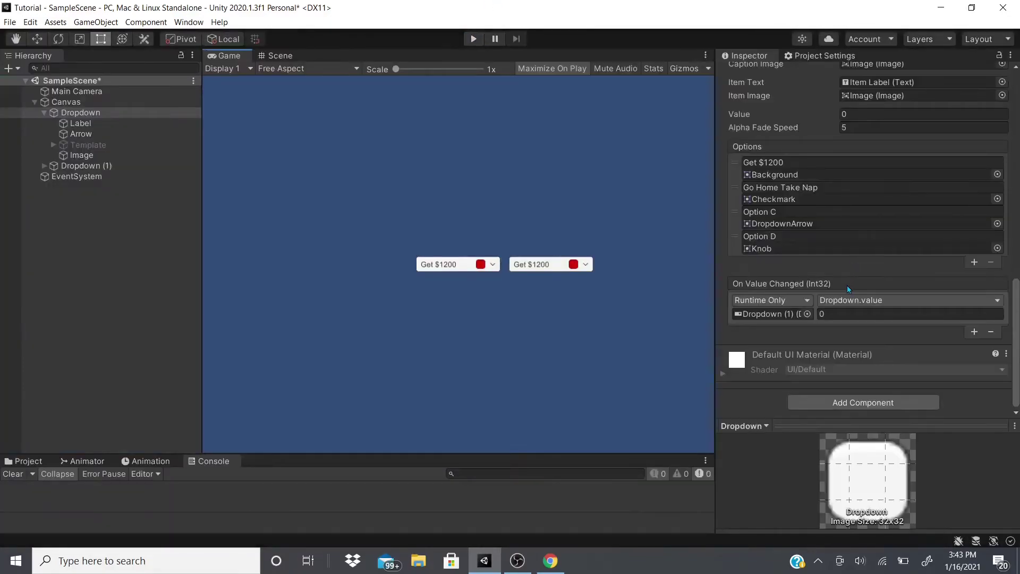
Step: Set Alpha Fade Speed to 0.15 and the On Value Changed event's Dropdown.value argument to 3
left_click(884, 122)
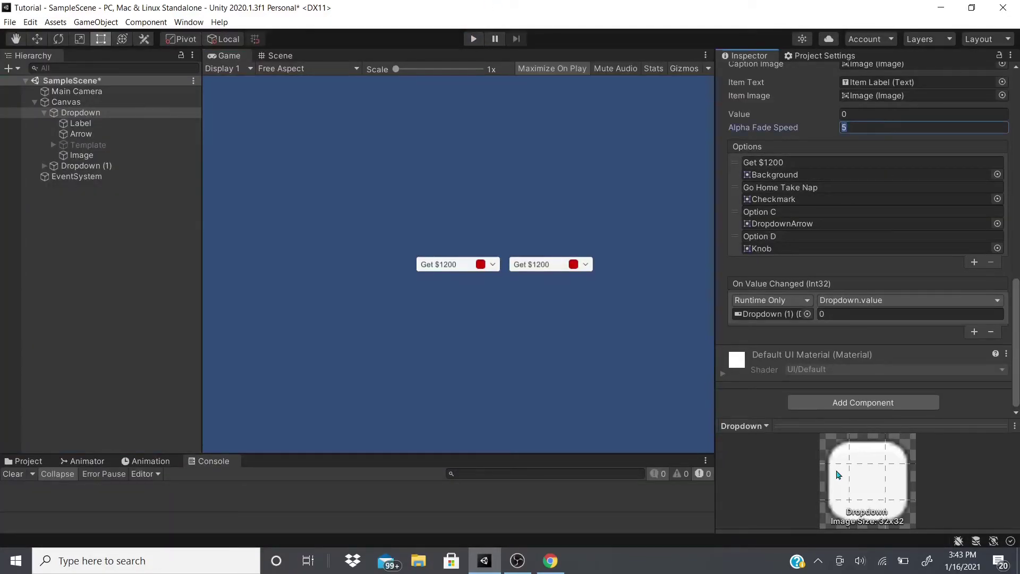
left_click(829, 313)
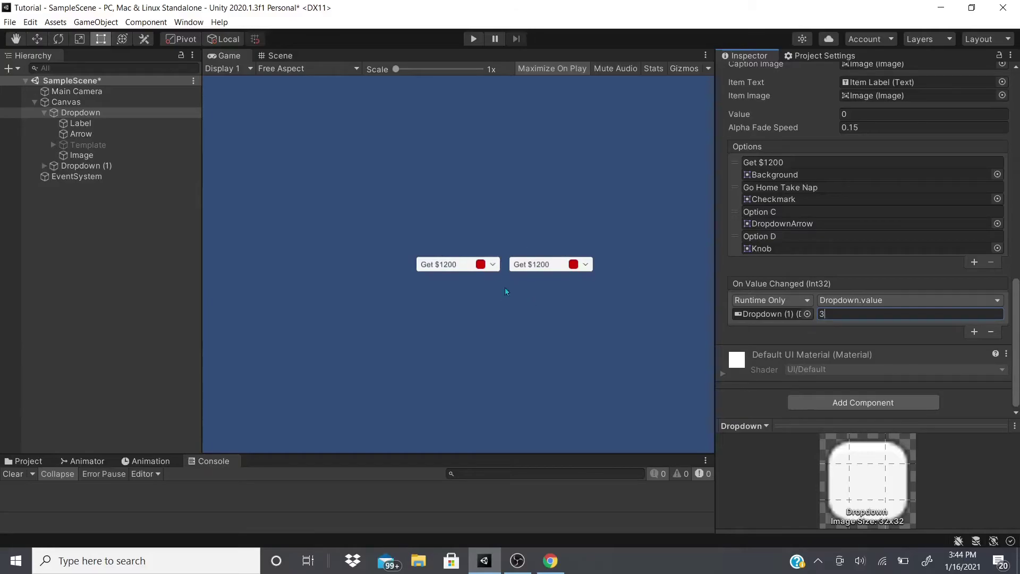
double_click(821, 314)
Step: Go through the four Options entries in order to identify which one the event's value 3 refers to
left_click(743, 162)
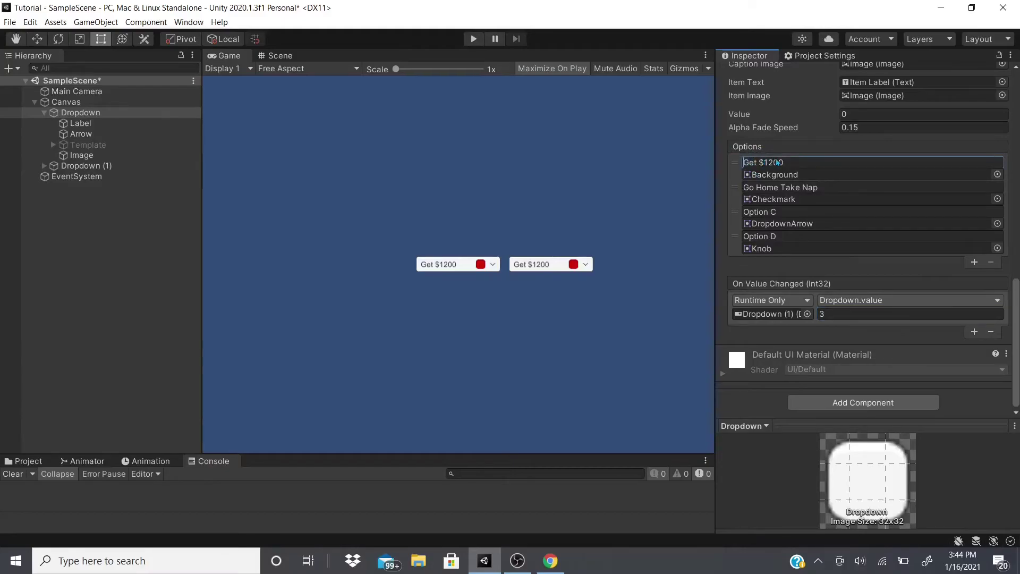
left_click(744, 186)
left_click_drag(827, 176, 827, 178)
left_click_drag(748, 212, 773, 233)
left_click(771, 235)
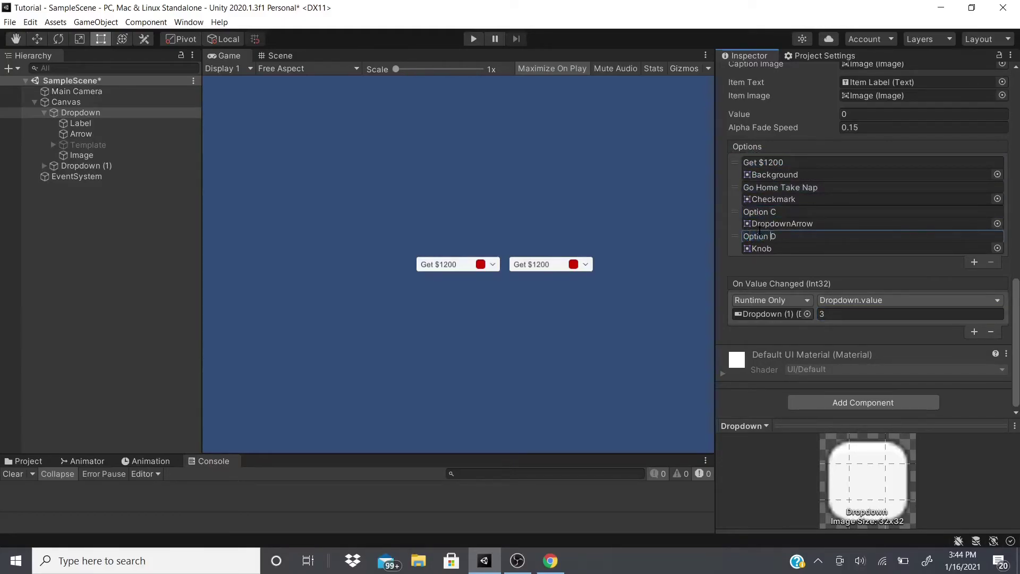
Step: Run the scene, choose Go Home Take Nap in the first dropdown to test the event, and return to edit mode
left_click(474, 42)
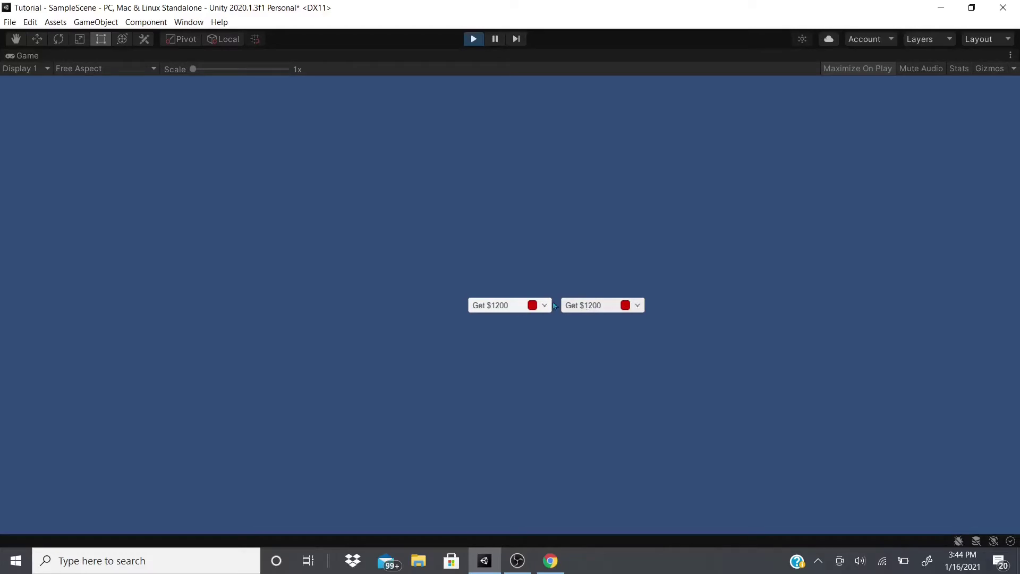
left_click(518, 307)
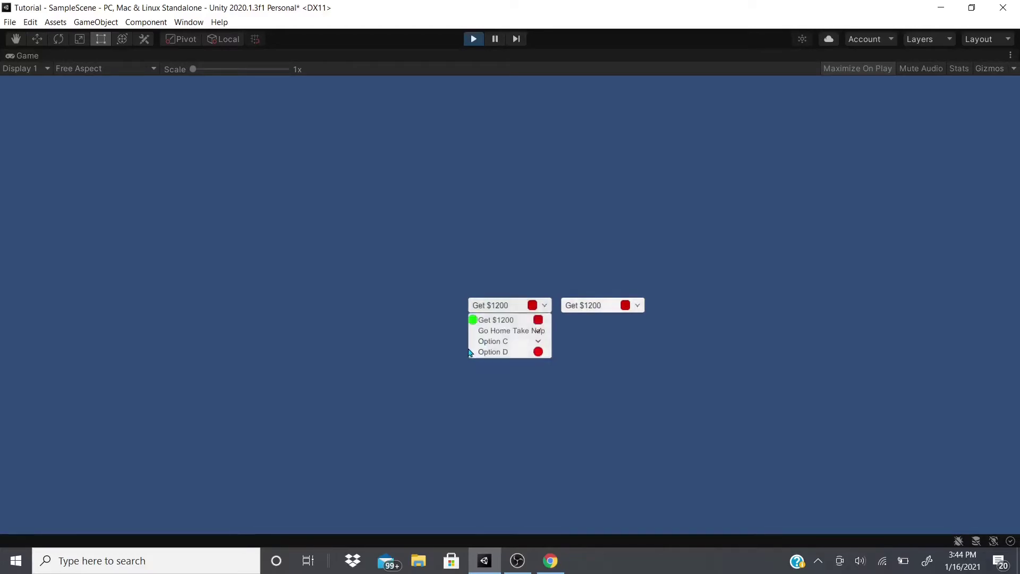
left_click(493, 331)
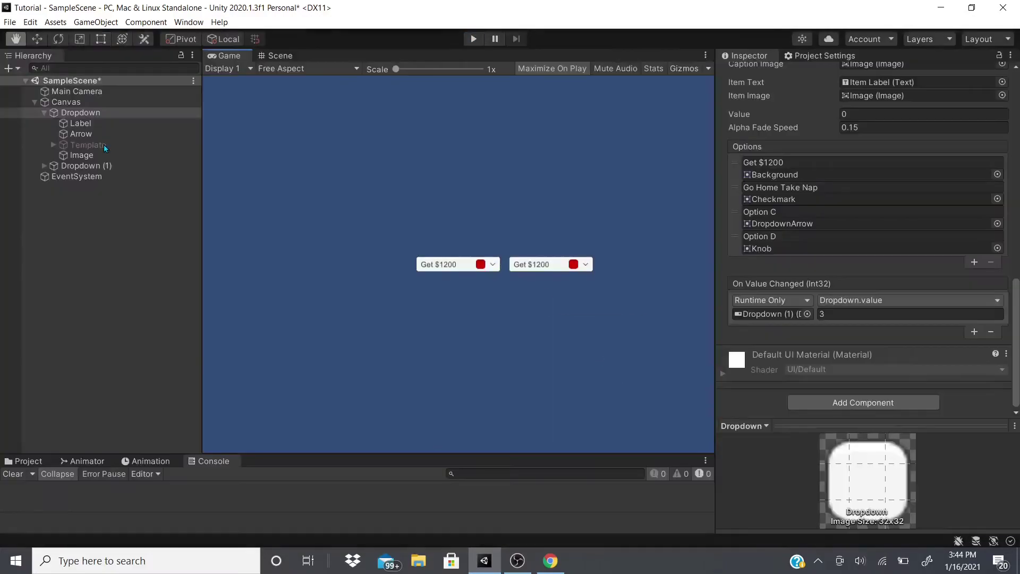
key("alt+space")
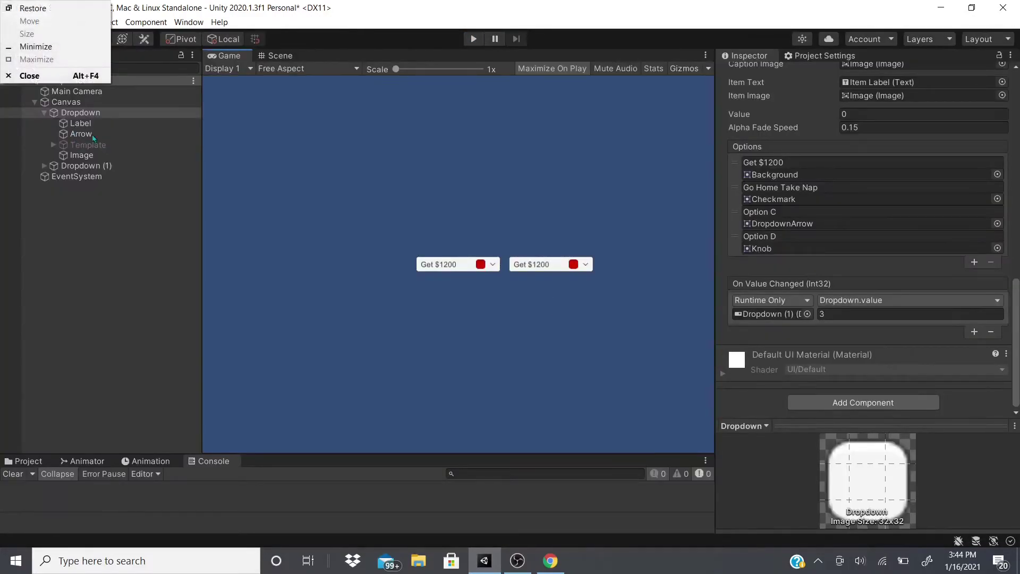
left_click(84, 130)
Step: Review the components of the Dropdown object and its Label and Arrow children
left_click(96, 114)
scroll(879, 249, "down", 15)
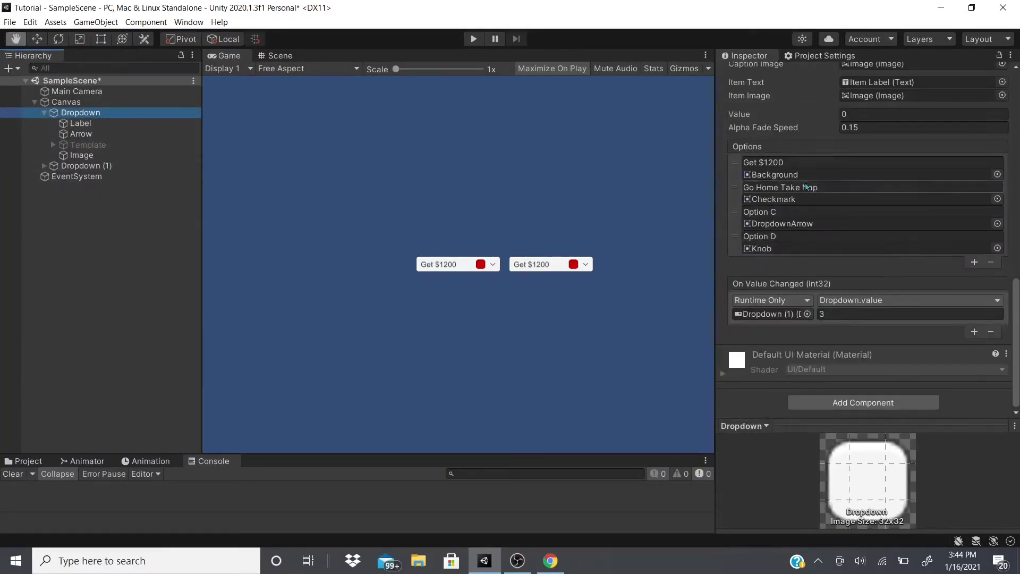
scroll(789, 234, "up", 3)
left_click(81, 134)
left_click(80, 122)
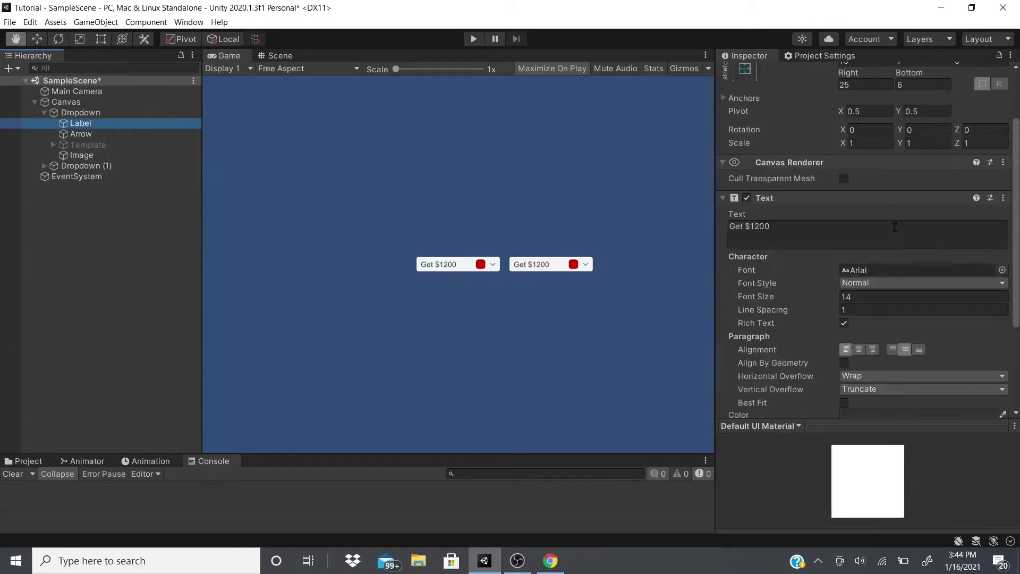
scroll(872, 214, "down", 4)
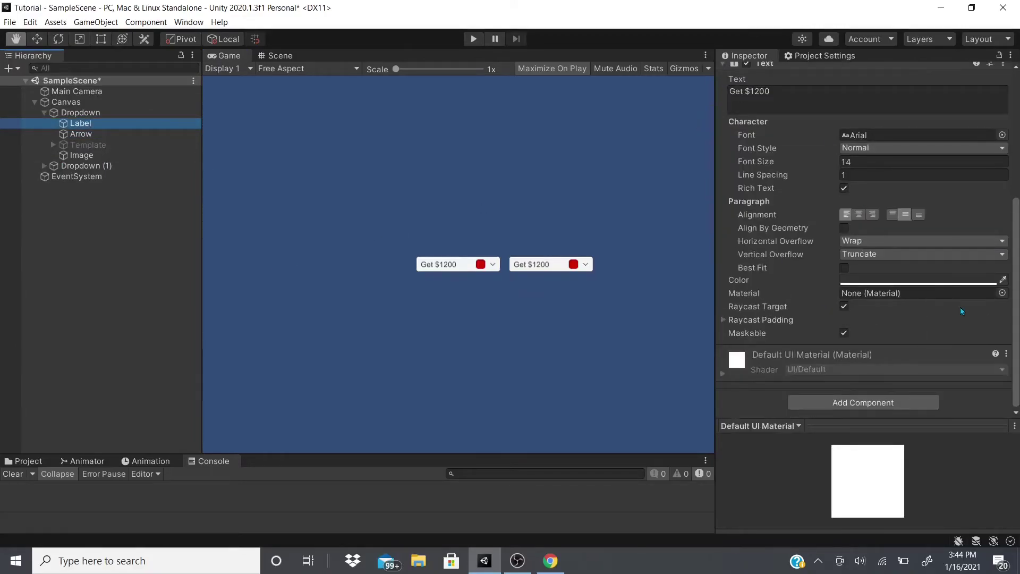
left_click(84, 134)
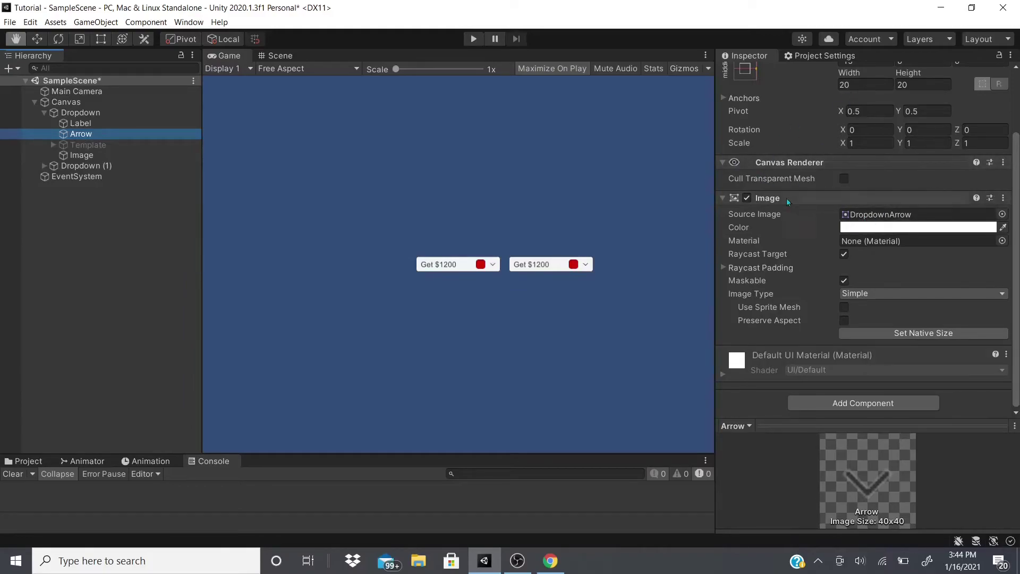
Step: Expand the Template object's hierarchy and examine its Image and Scroll Rect components
left_click(53, 144)
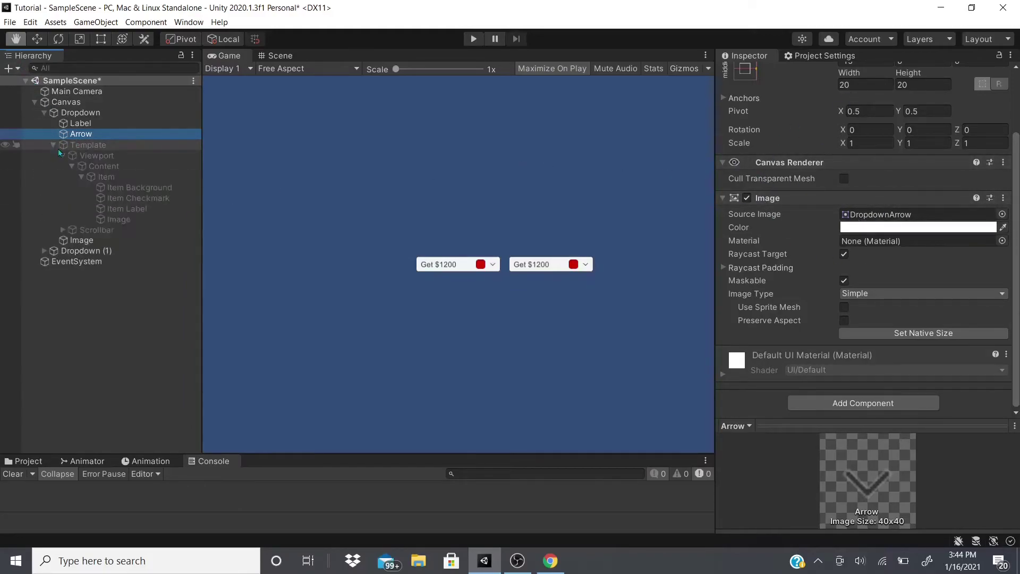
left_click(87, 145)
scroll(879, 190, "down", 3)
scroll(840, 187, "up", 3)
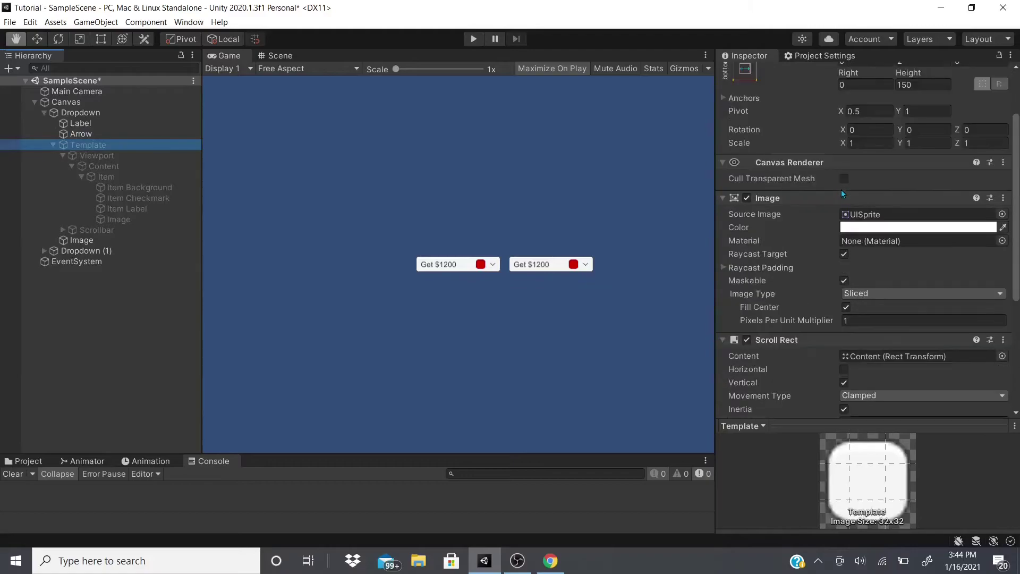
scroll(823, 218, "down", 5)
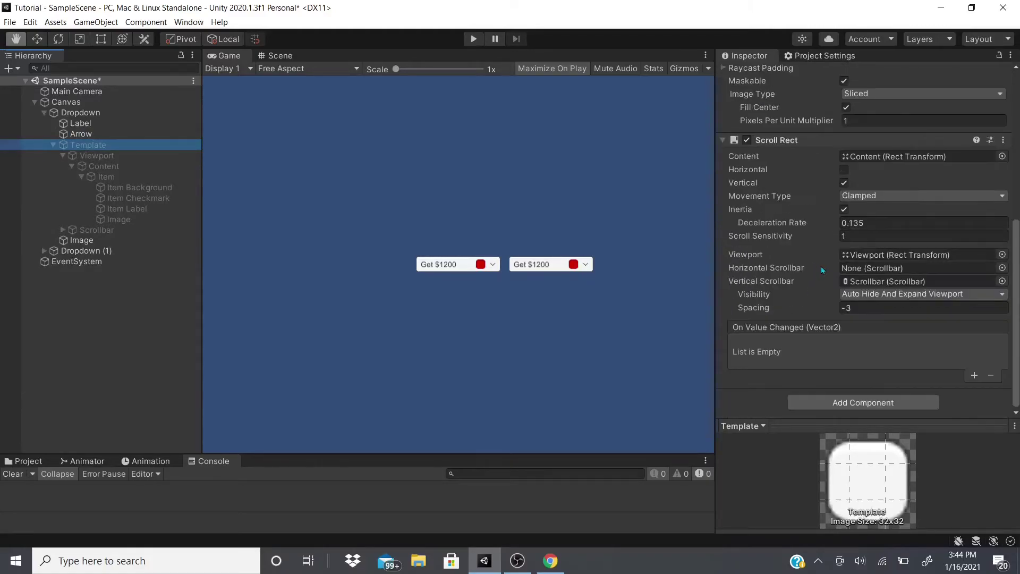
Step: Look over the UI elements that can be created under the Dropdown, dismiss the list, and review the Dropdown's Image and Dropdown components
left_click(85, 113)
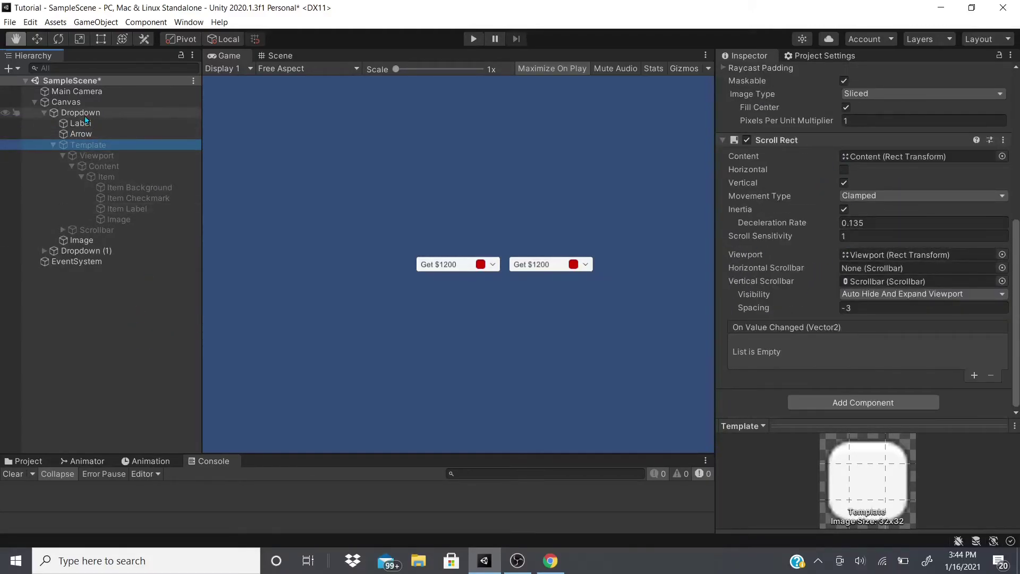
right_click(86, 112)
mouse_move(148, 329)
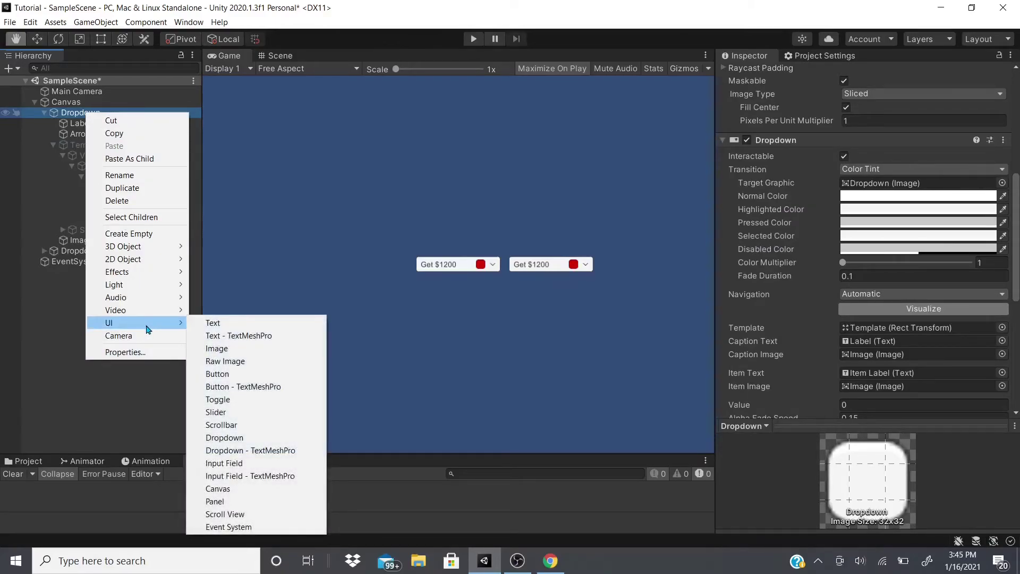
left_click(855, 121)
scroll(800, 148, "up", 5)
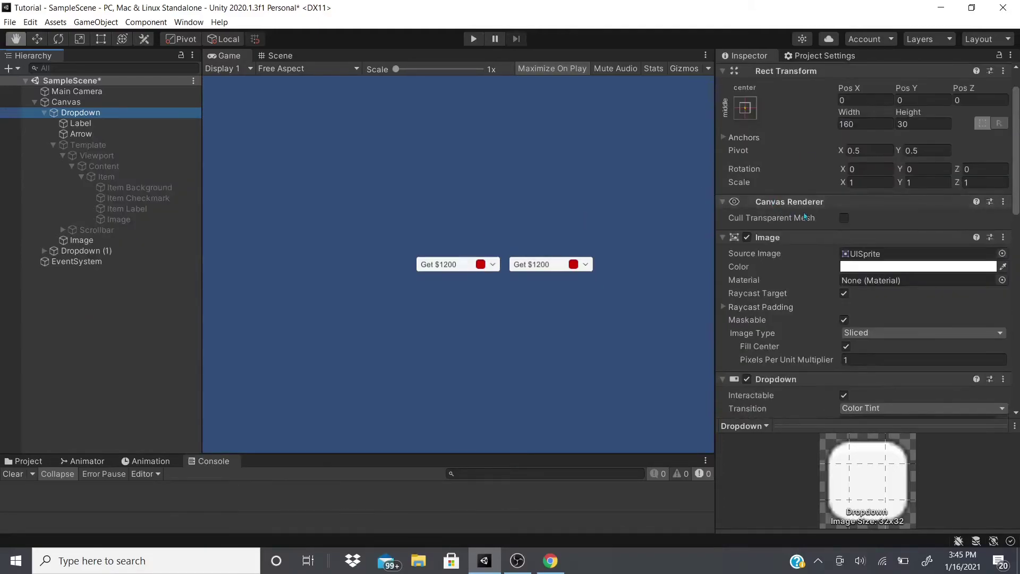
scroll(816, 197, "down", 6)
scroll(789, 221, "up", 3)
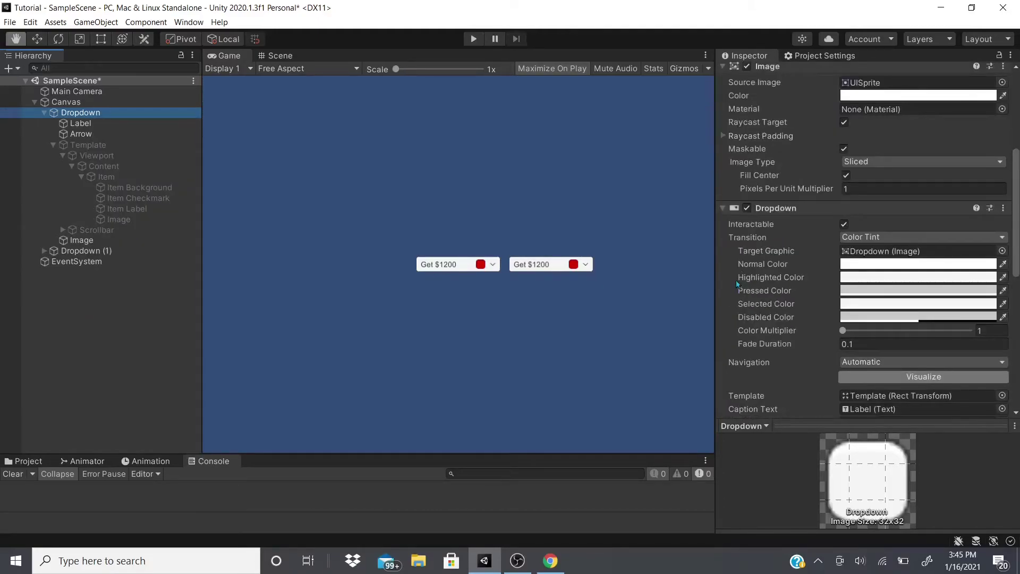
Step: Check the Template's Scroll Rect On Value Changed list, and preview the Template by activating it and deactivating it again
left_click(88, 144)
scroll(929, 183, "down", 2)
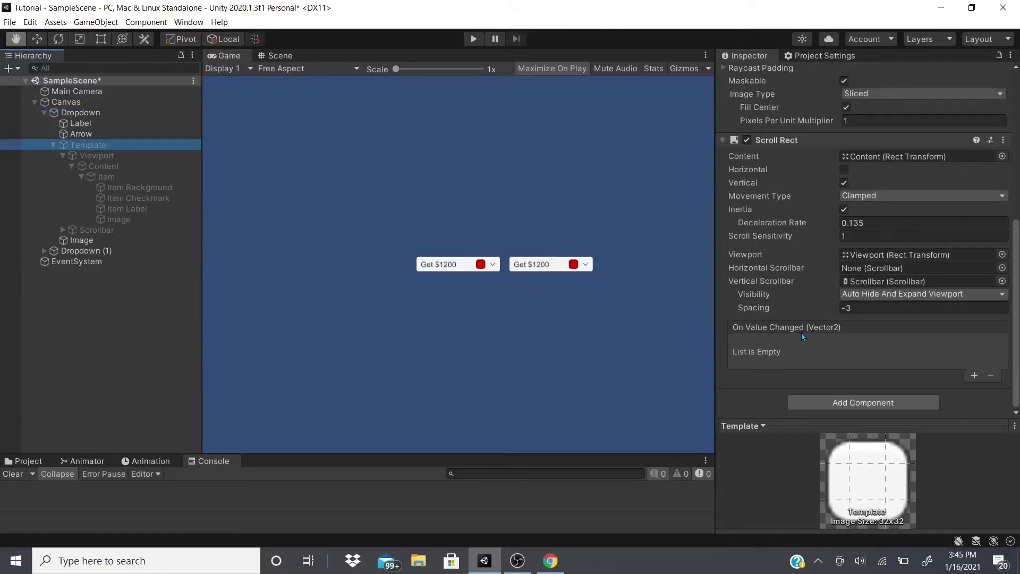
left_click(975, 375)
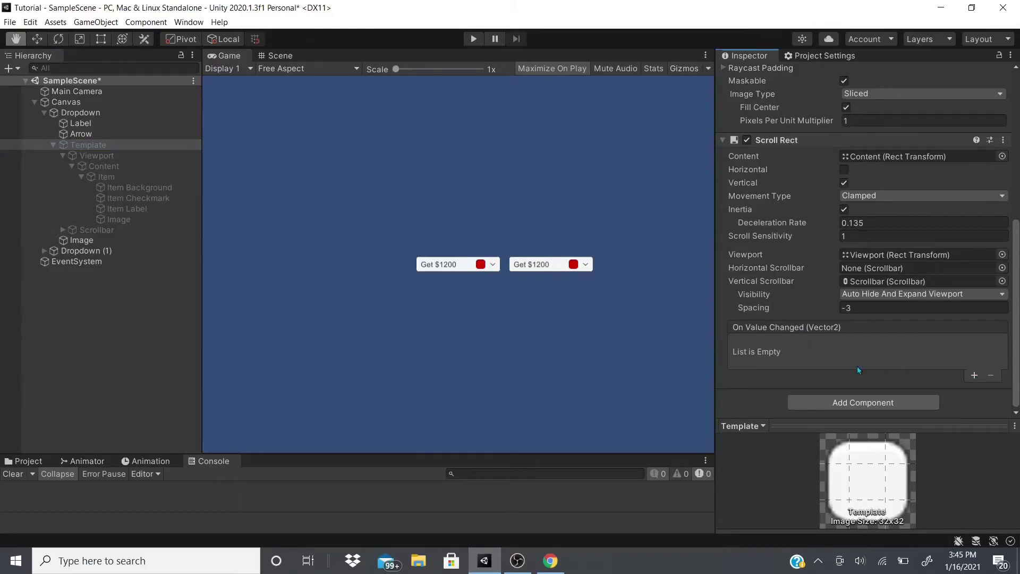
scroll(763, 168, "up", 10)
left_click(750, 74)
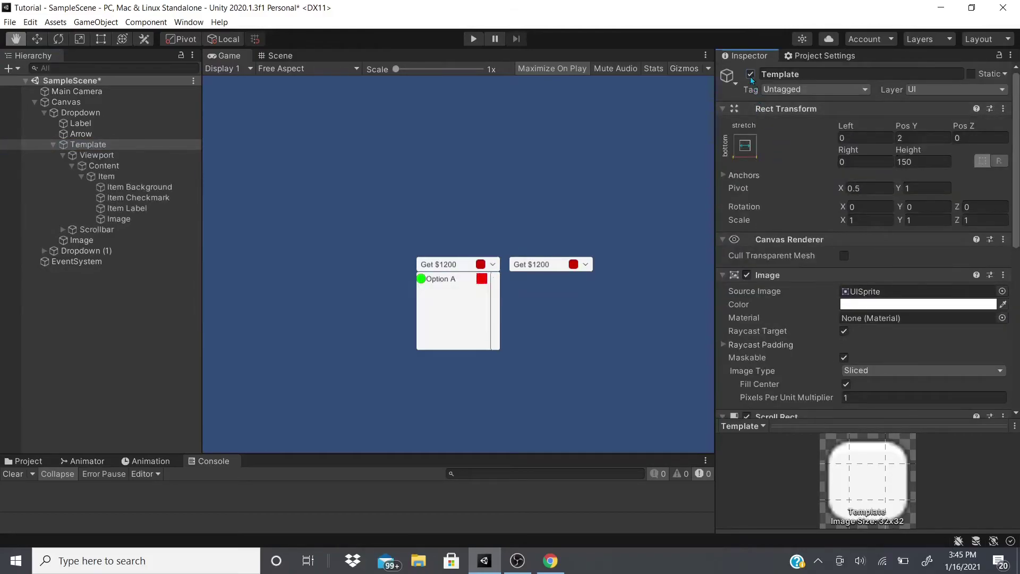
left_click(750, 75)
Step: Inspect the Image and Mask components of the Template's Viewport
left_click(106, 156)
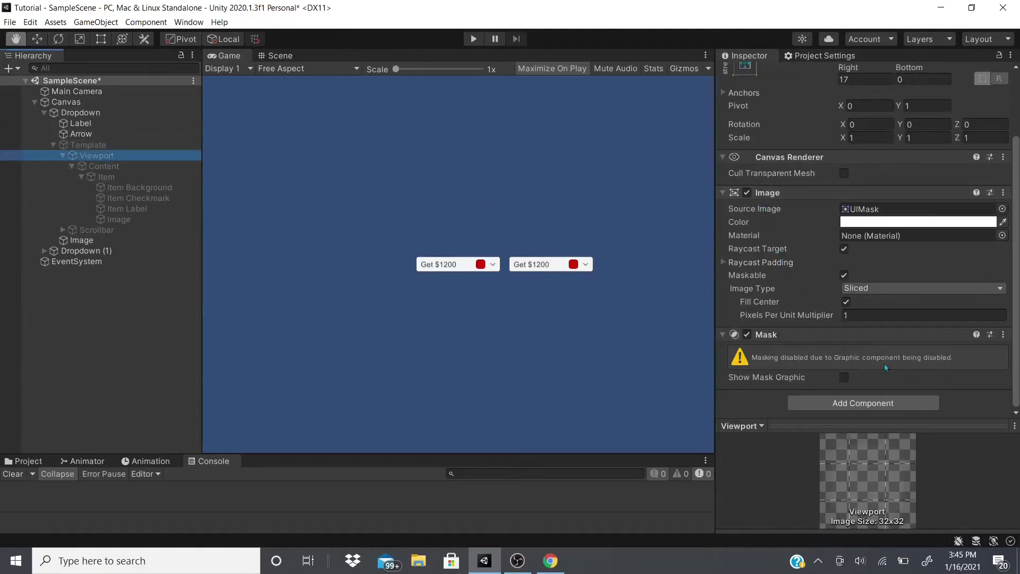
left_click(744, 362)
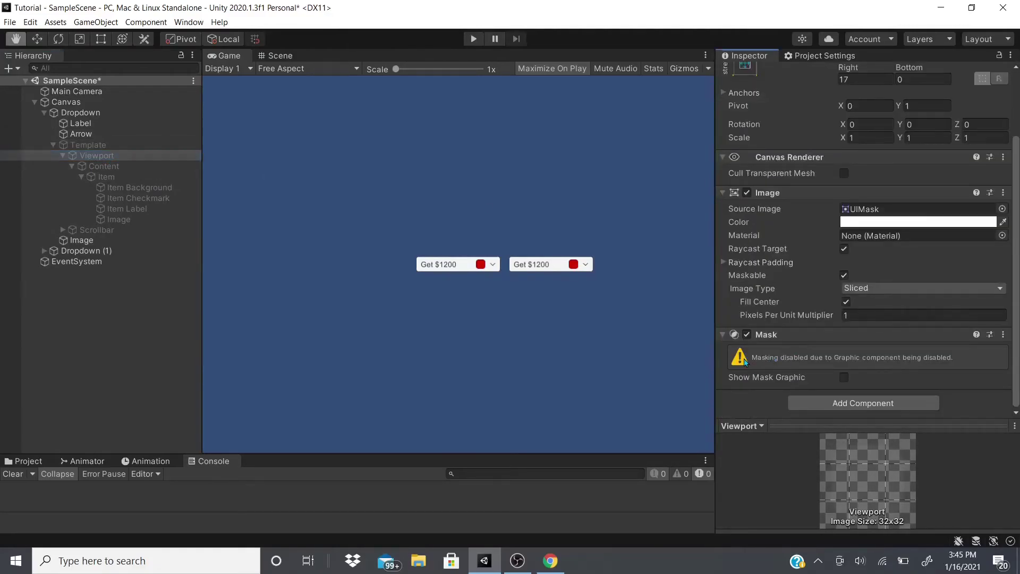
Step: Activate the Template, examine the Mask component of its Viewport, and deactivate the Template again
left_click(88, 144)
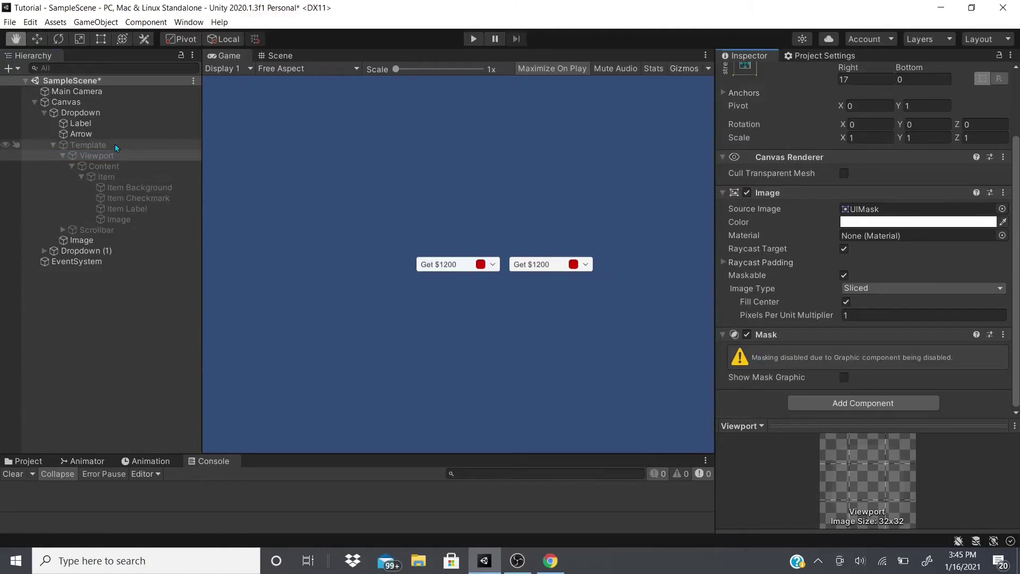
left_click(751, 74)
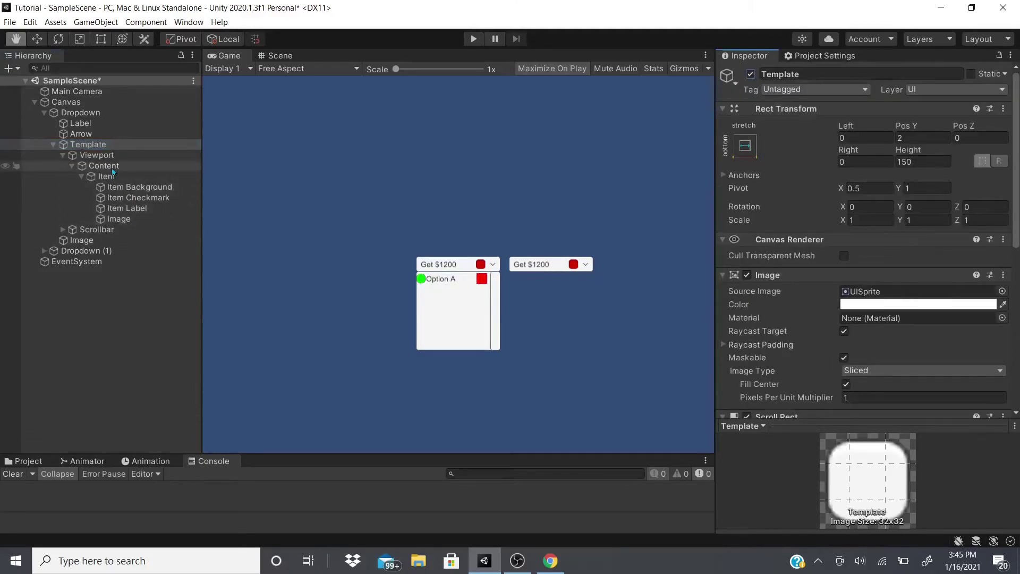
left_click(97, 155)
scroll(828, 230, "down", 3)
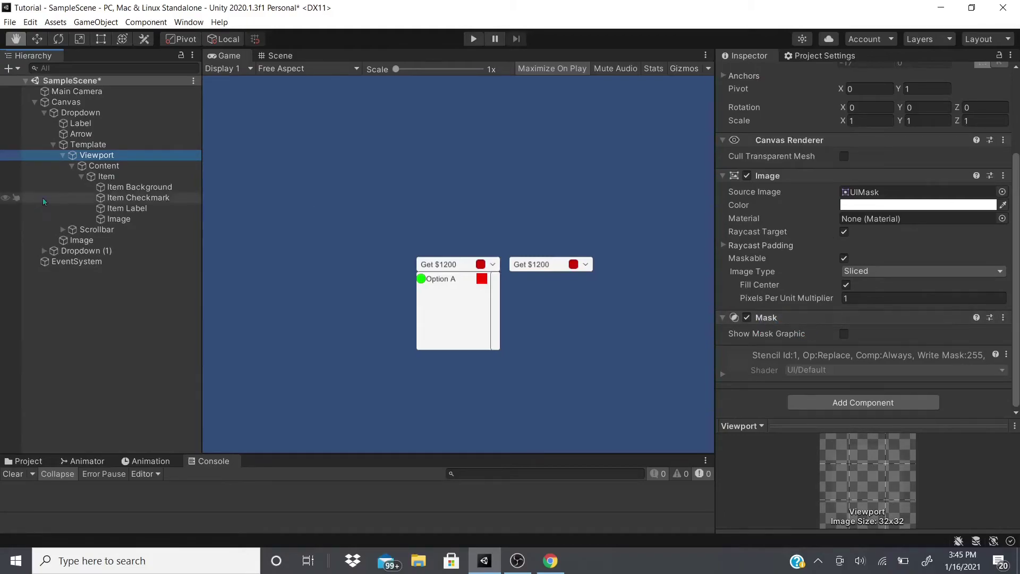
left_click(89, 144)
scroll(752, 69, "up", 3)
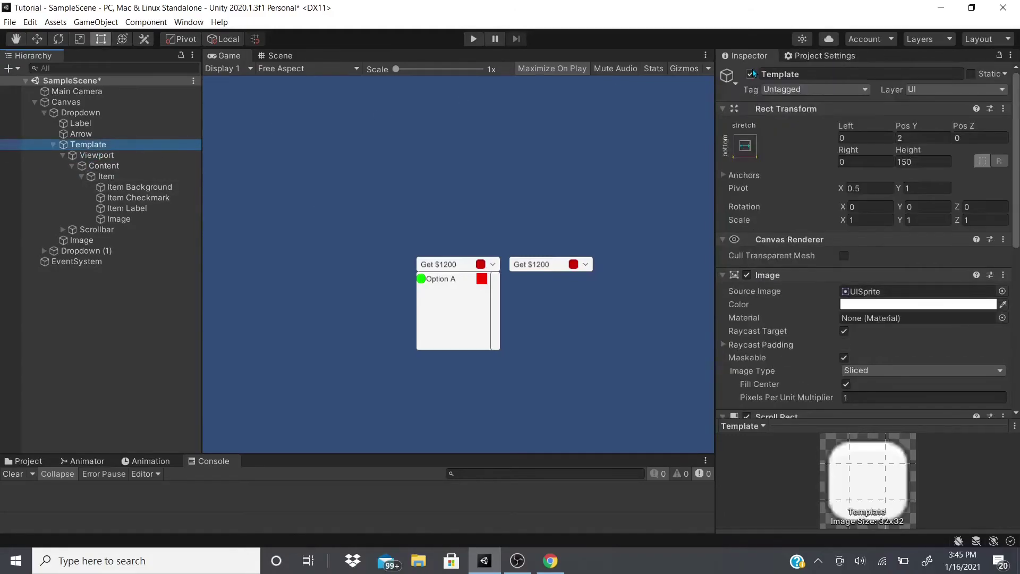
left_click(750, 73)
Step: Inspect the Viewport's Content object and the Toggle component of its Item child
left_click(97, 155)
left_click(135, 170)
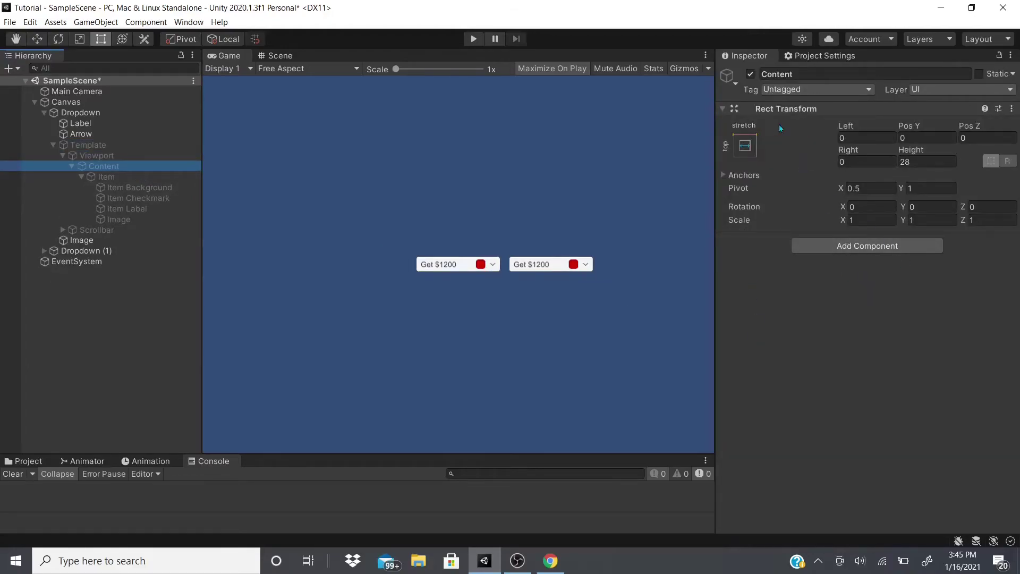
left_click(138, 179)
scroll(954, 188, "down", 3)
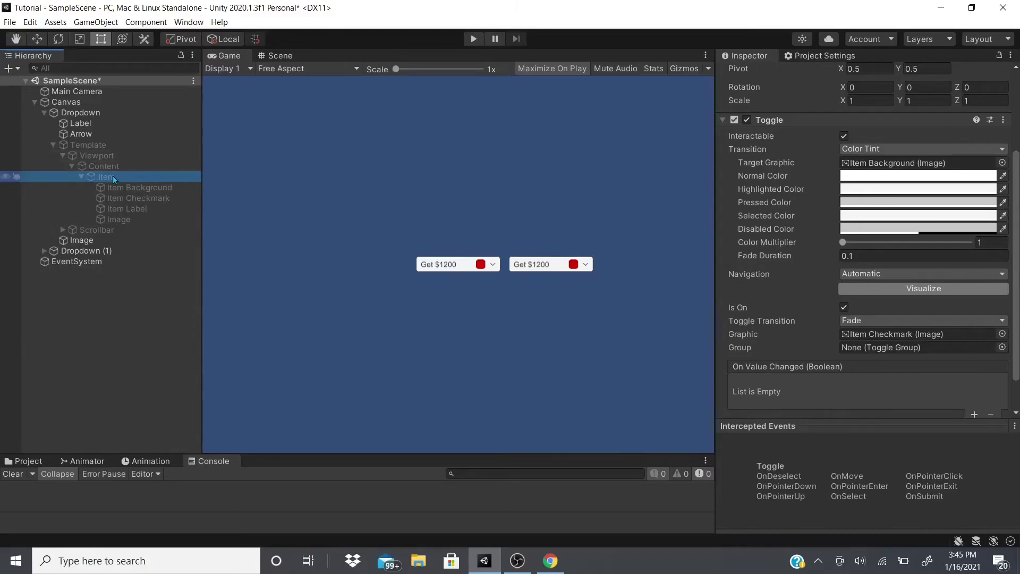
scroll(796, 274, "down", 1)
scroll(796, 274, "up", 4)
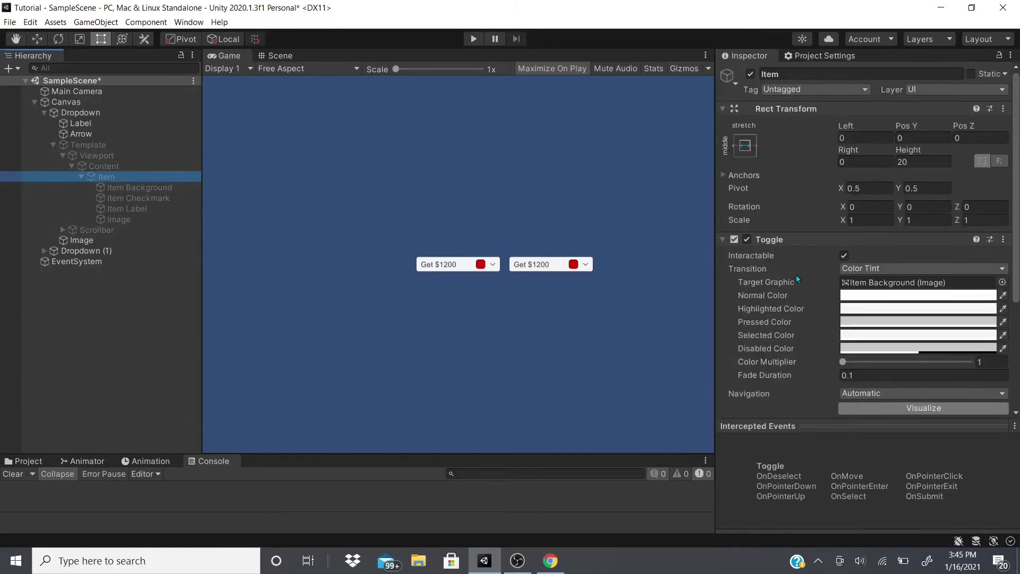
left_click(771, 239)
left_click(768, 243)
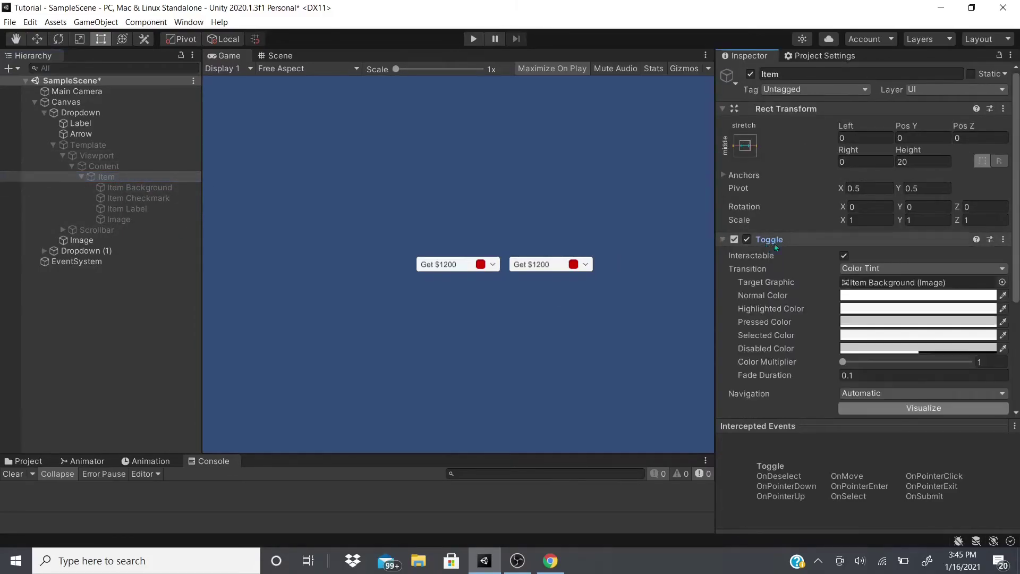
scroll(770, 247, "down", 5)
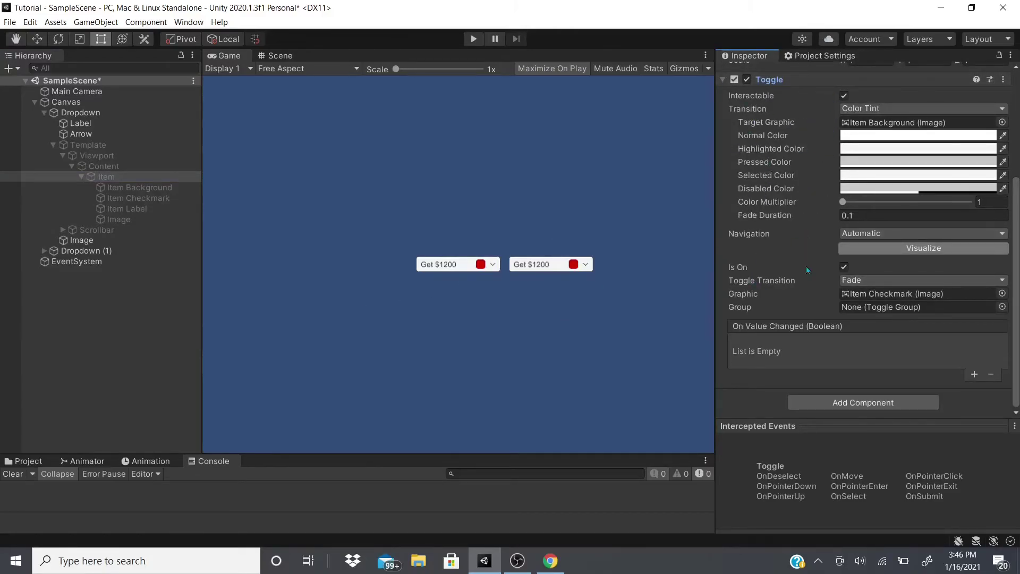
Step: Review the components of the Item's children: Item Background, Item Checkmark, Item Label and Image
left_click(32, 187)
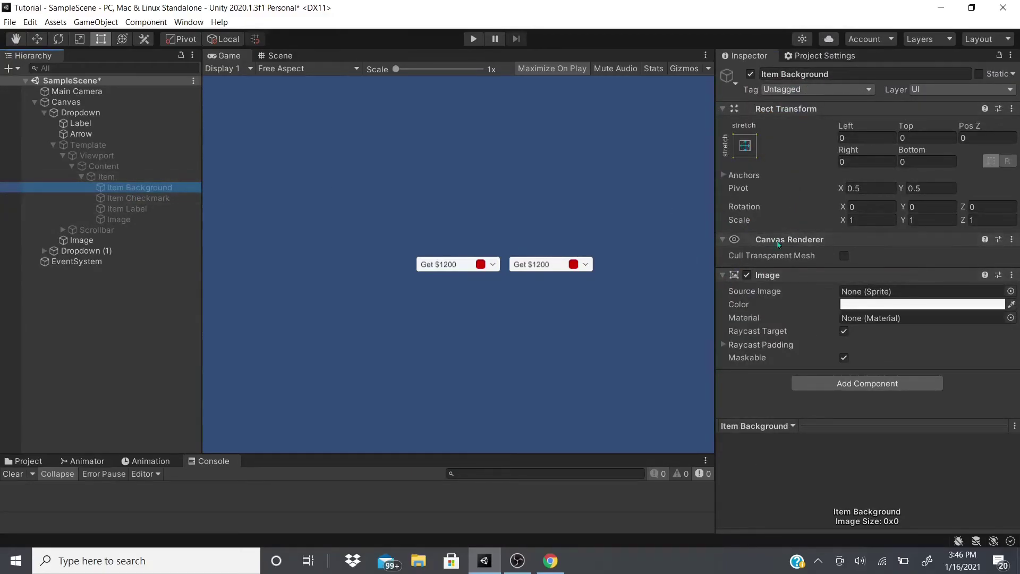
left_click(144, 199)
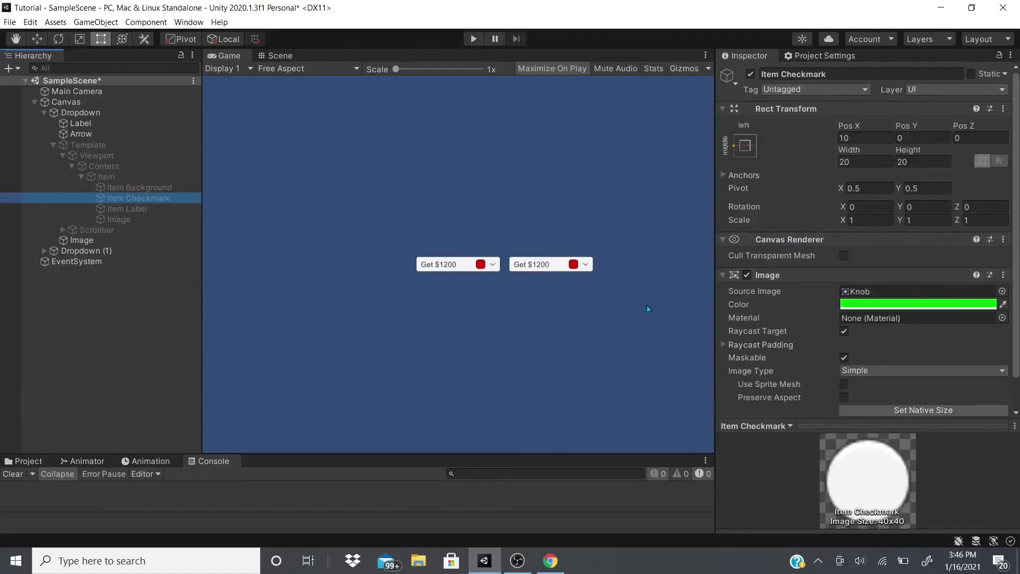
left_click(127, 209)
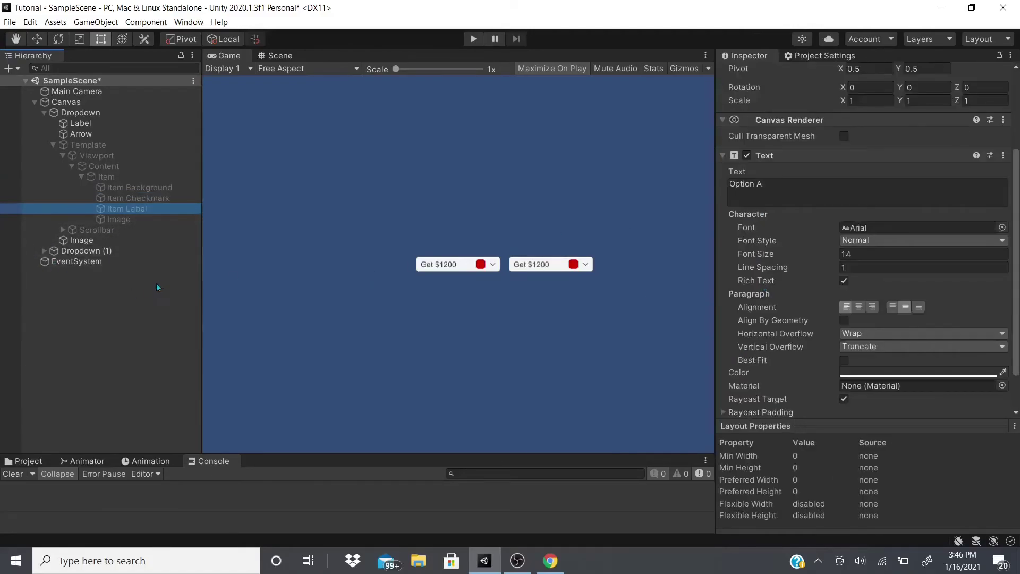
left_click(112, 220)
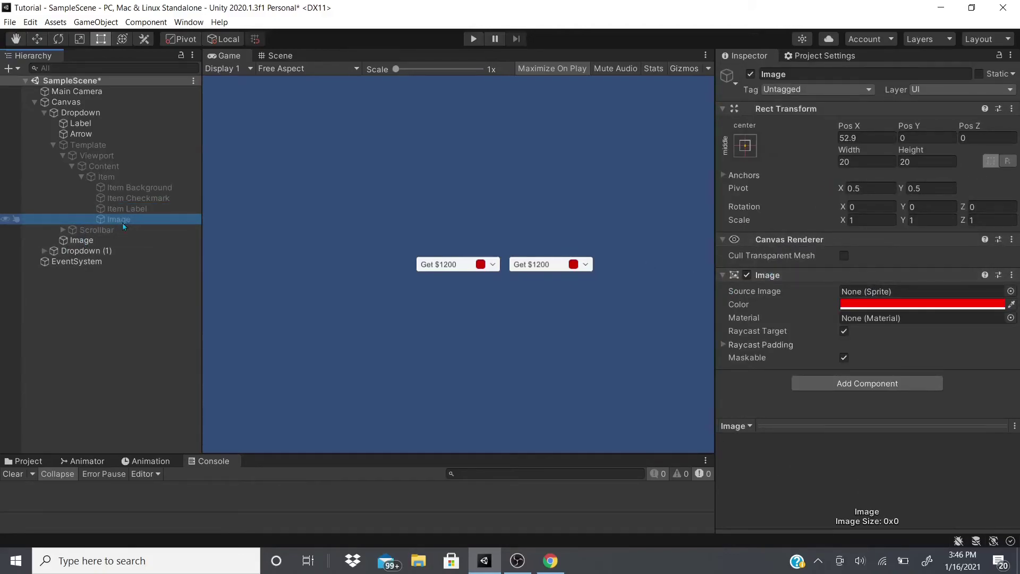
left_click(53, 145)
left_click(53, 145)
right_click(142, 221)
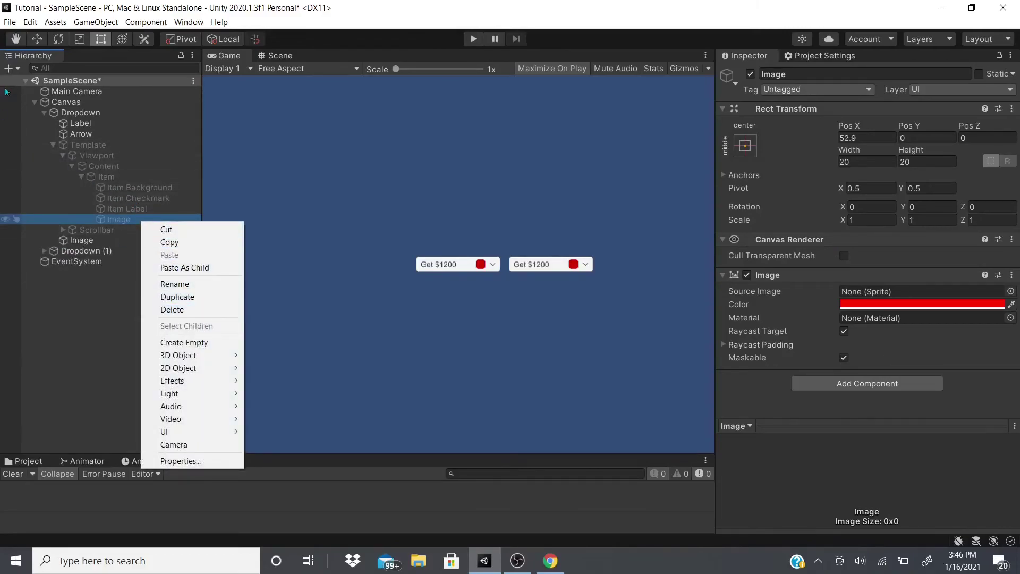
left_click(44, 145)
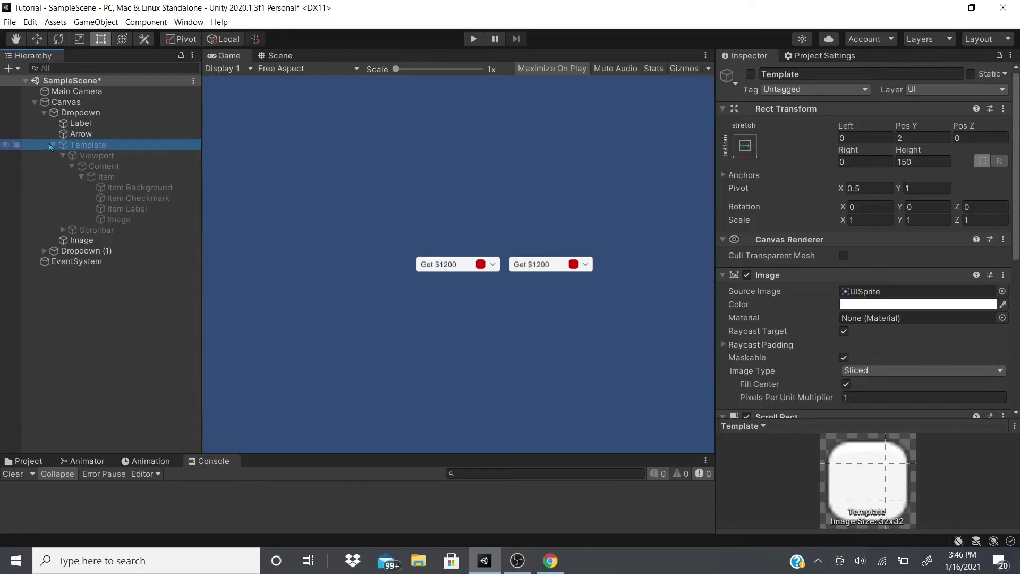
left_click(51, 144)
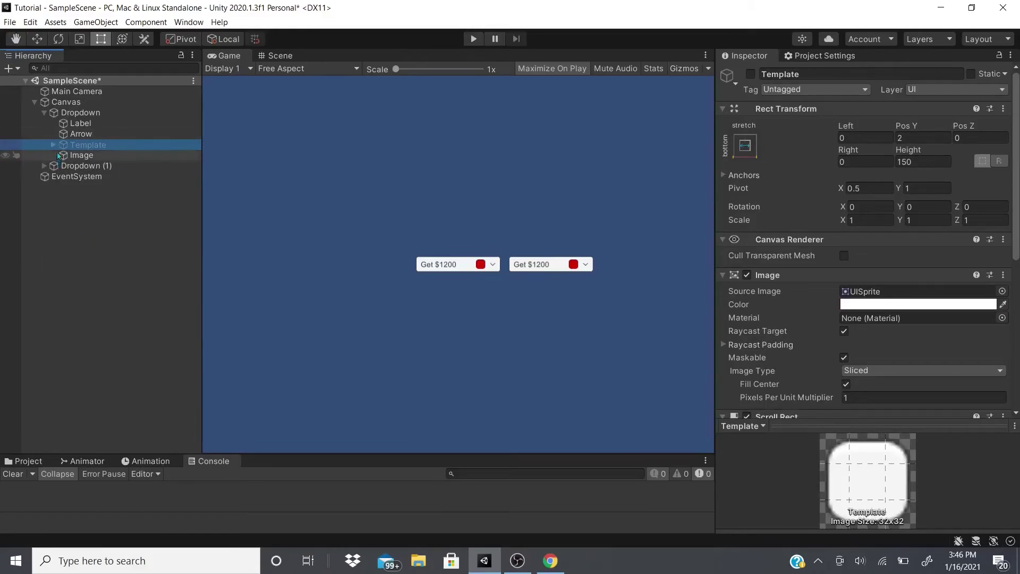
left_click(53, 145)
Step: Examine the Template's Scrollbar component, expand its hierarchy, and inspect the Sliding Area and Handle
left_click(96, 229)
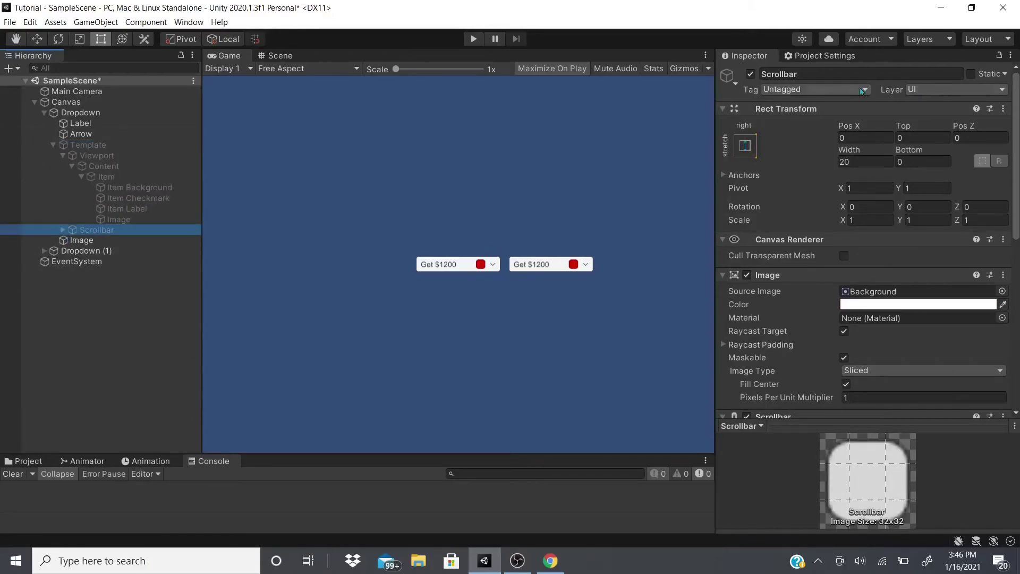
left_click(63, 230)
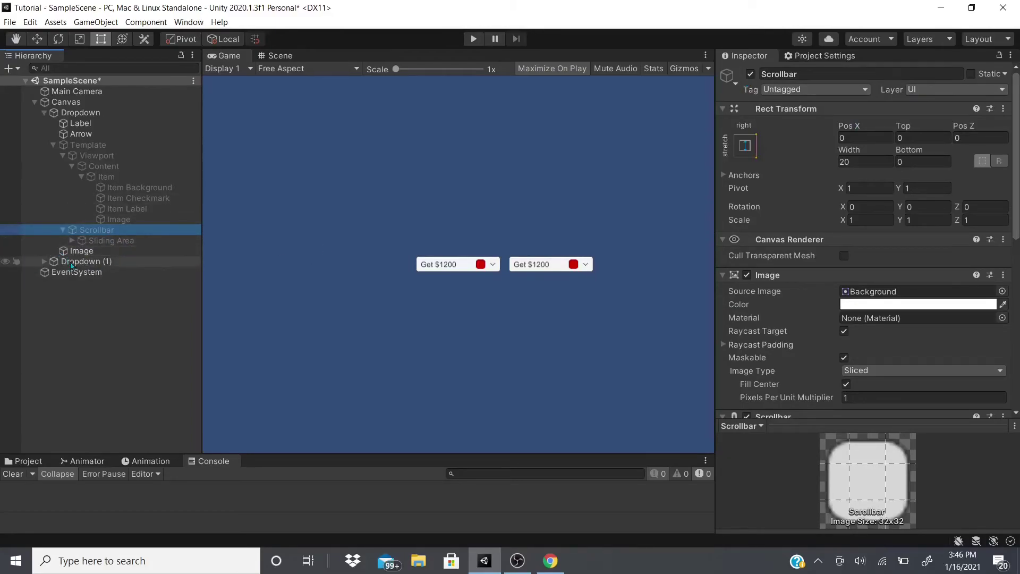
scroll(890, 247, "down", 10)
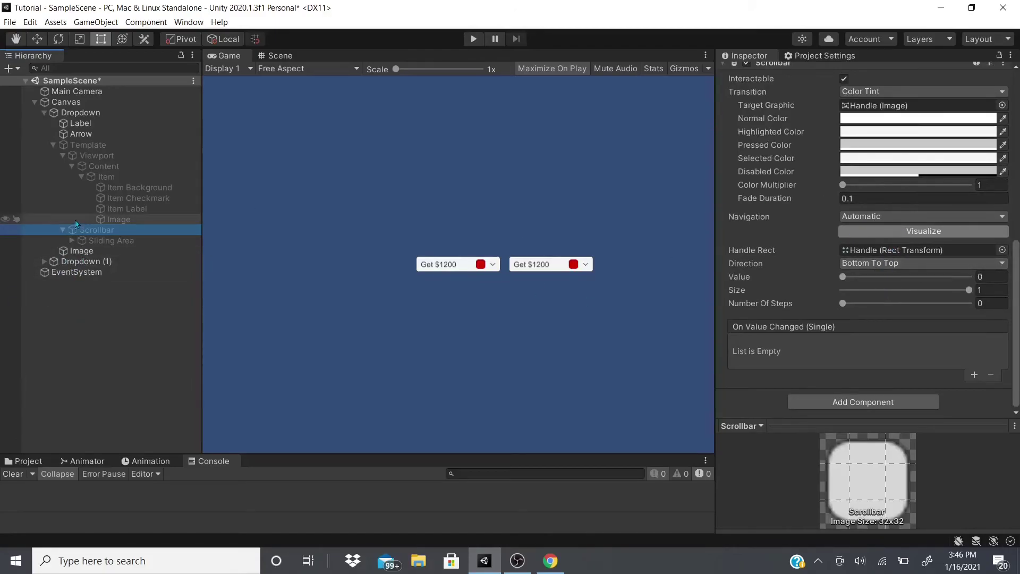
left_click(72, 241)
left_click(84, 241)
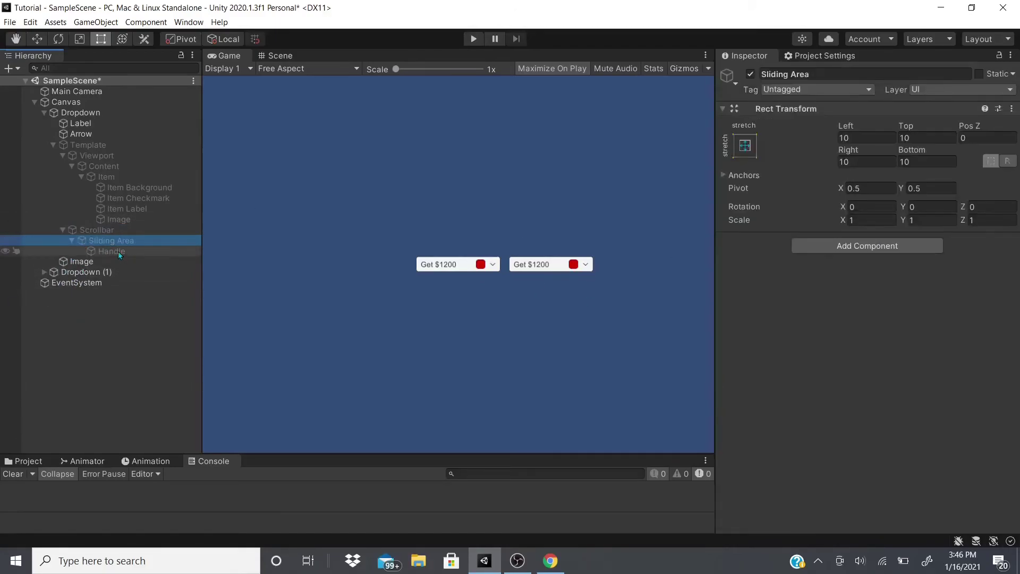
left_click(118, 250)
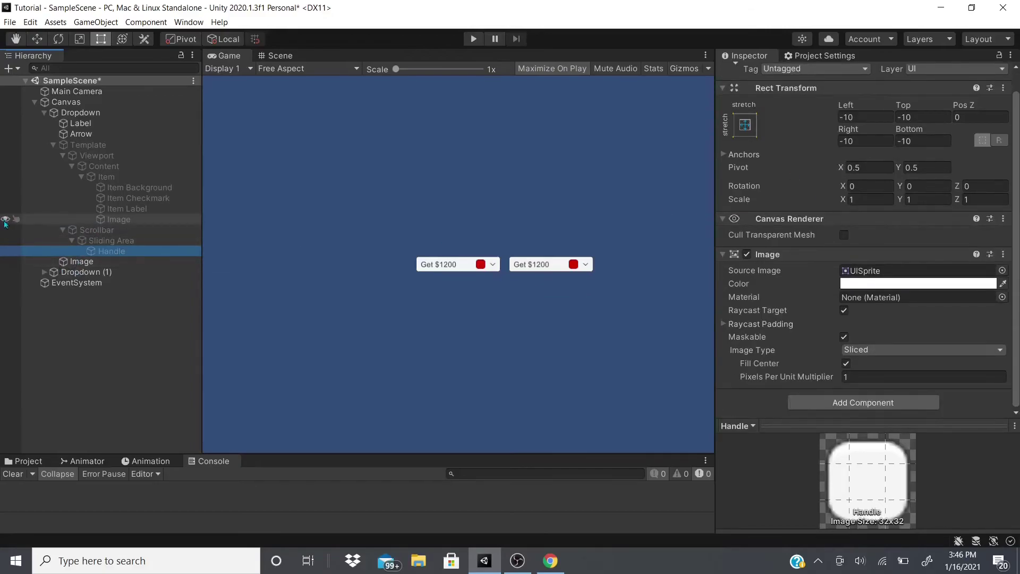
Step: Collapse the Scrollbar, Template and Dropdown hierarchies
left_click(63, 229)
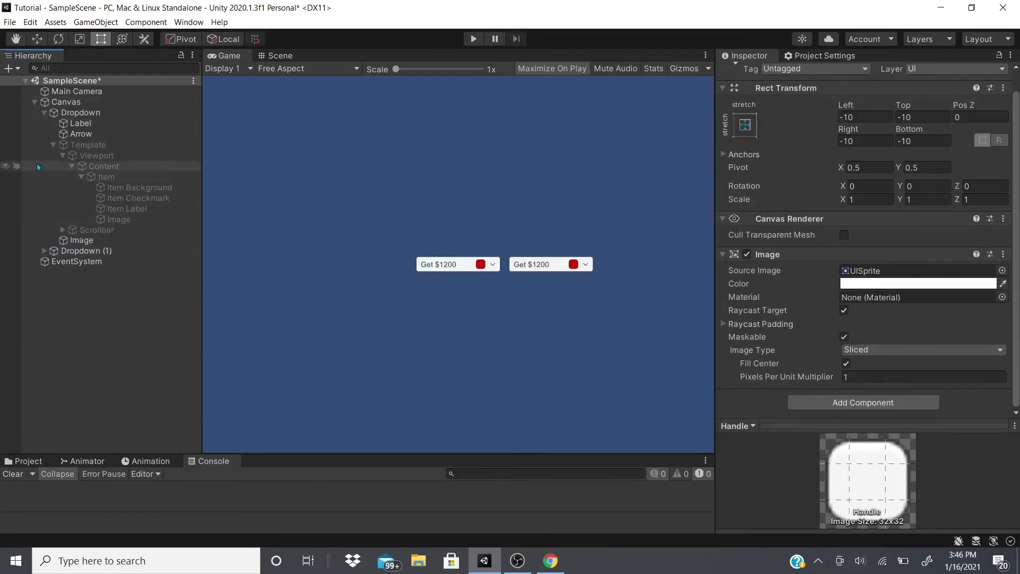
left_click(51, 145)
left_click(40, 112)
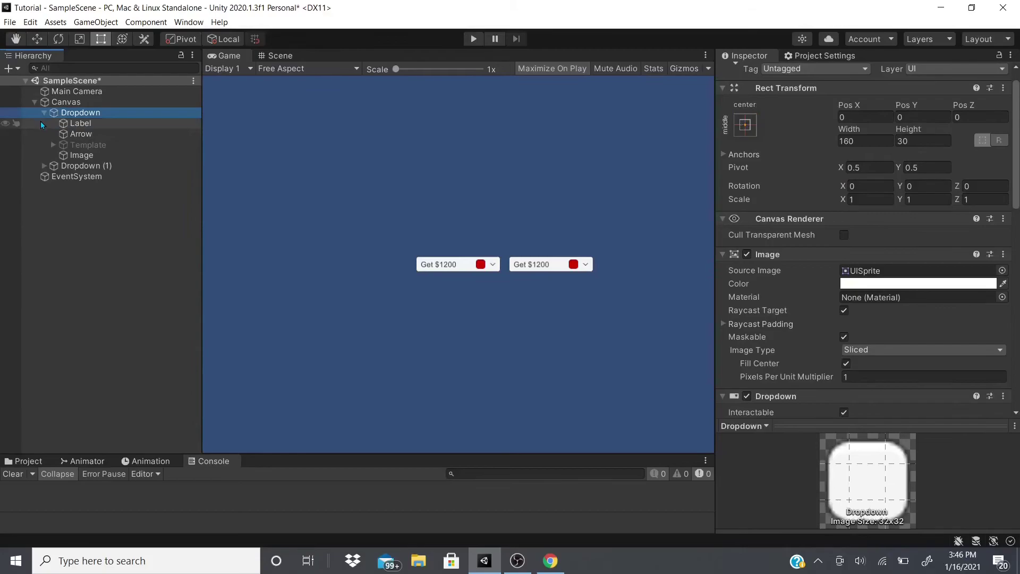
left_click(43, 112)
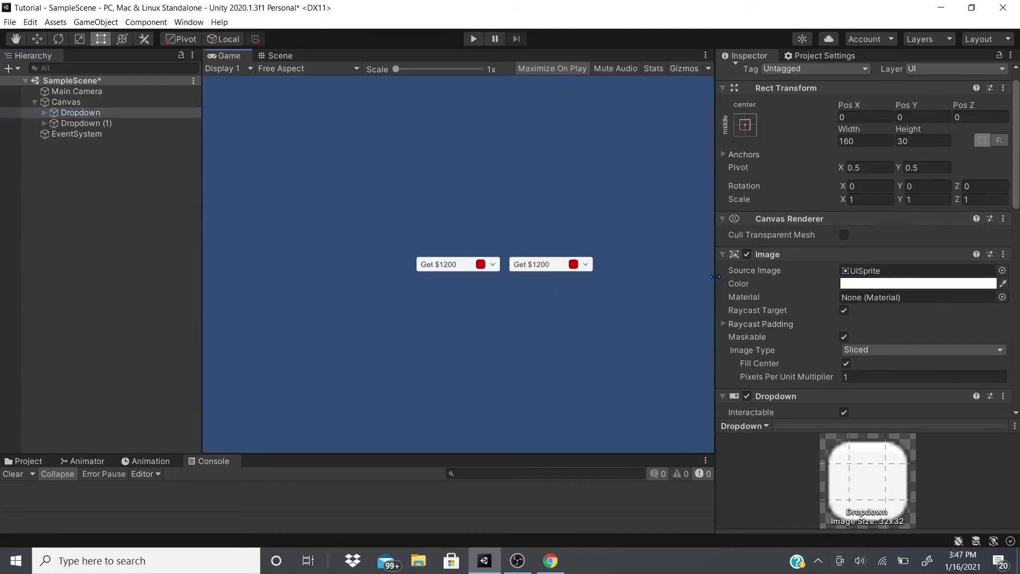
Step: Enlarge the Game view by narrowing the Inspector and the Hierarchy
left_click_drag(714, 277, 817, 265)
left_click_drag(230, 352, 152, 368)
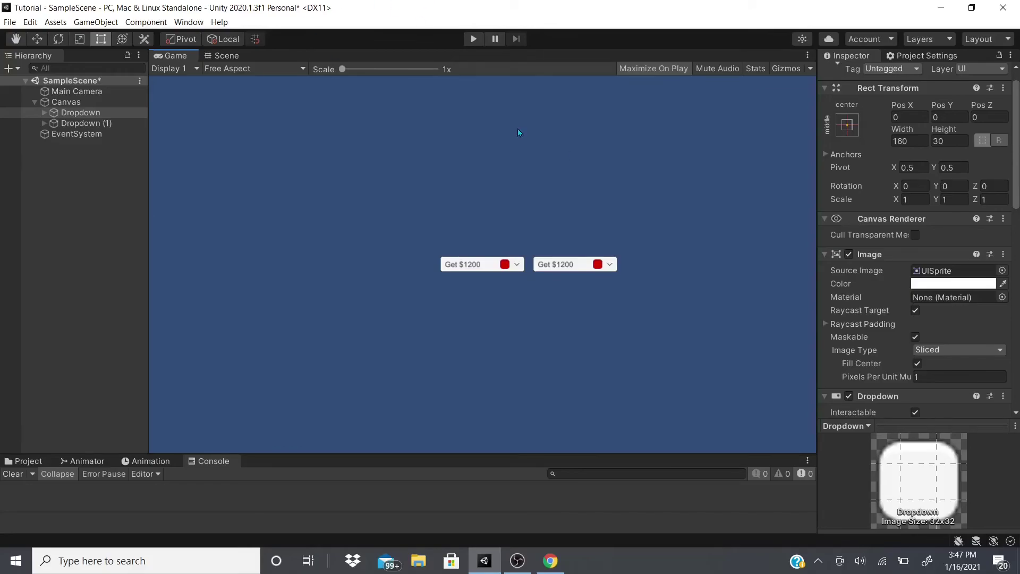
left_click_drag(148, 194, 169, 194)
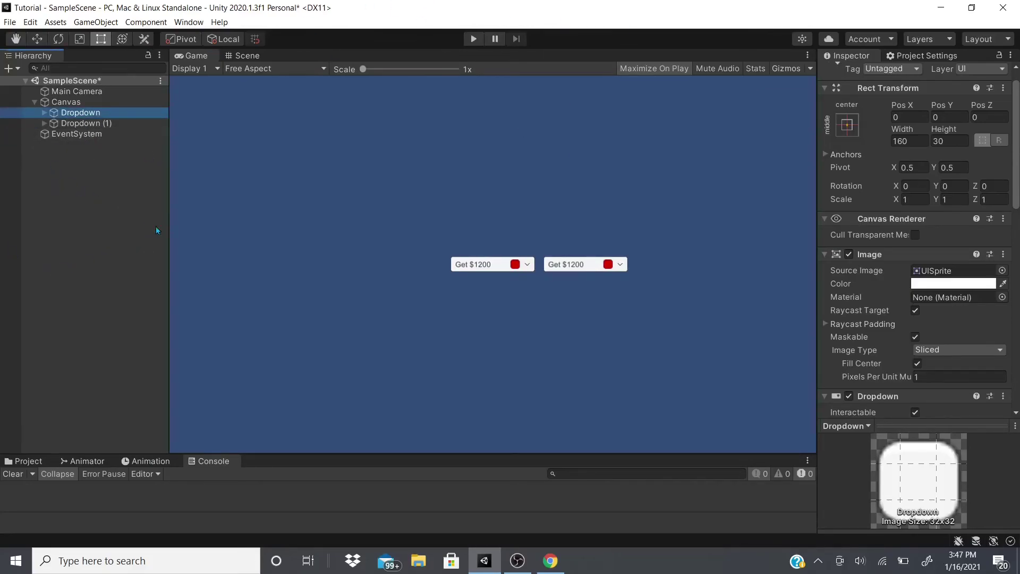
left_click_drag(167, 219, 141, 219)
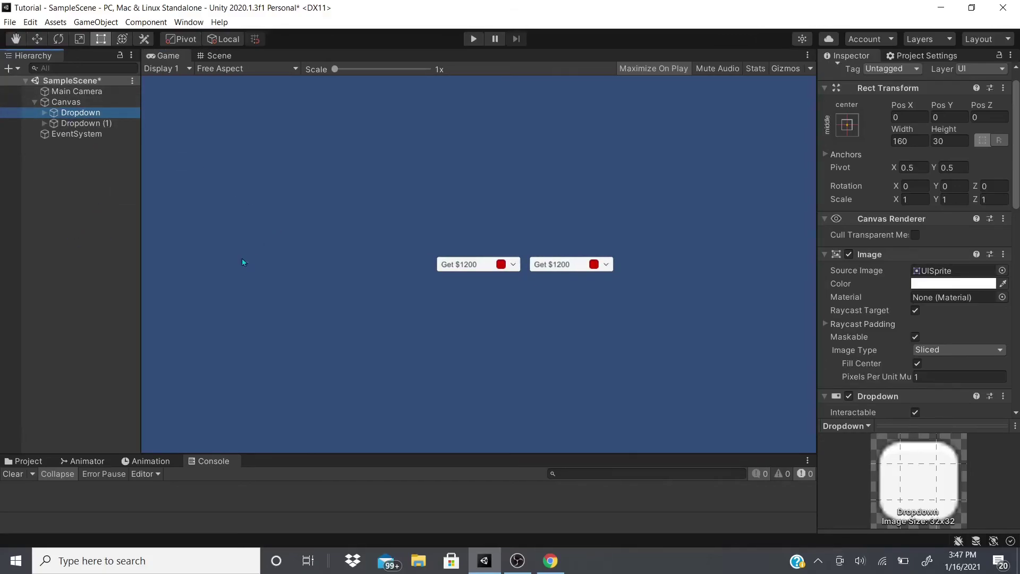
Step: Look over the list of UI elements that can be created, and dismiss it
right_click(86, 230)
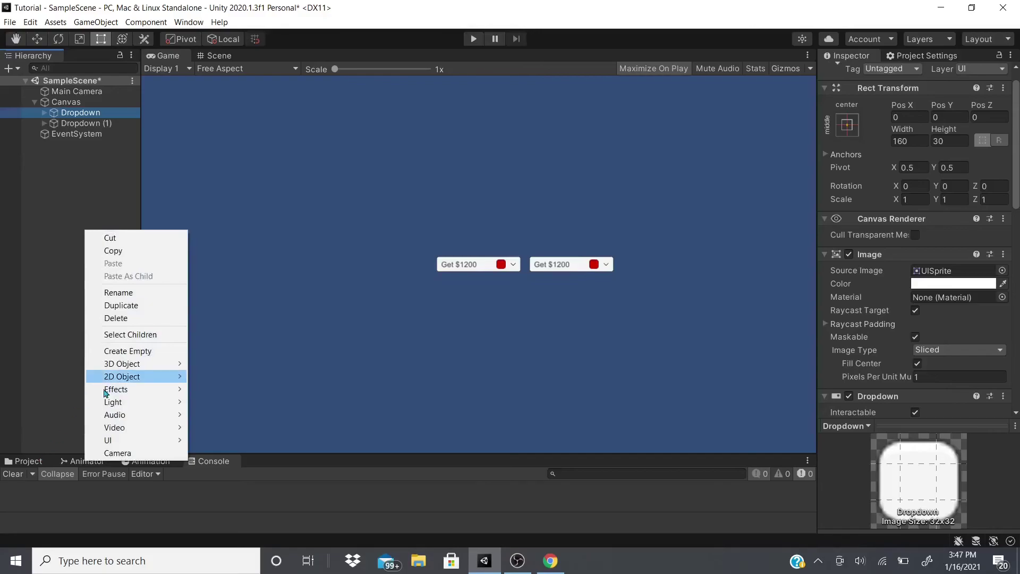
mouse_move(110, 443)
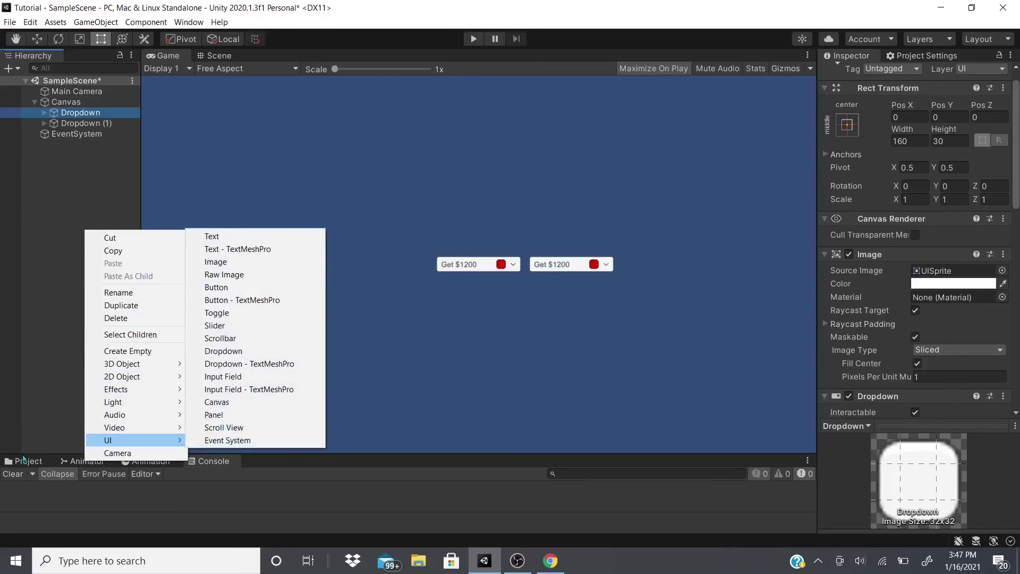
left_click(958, 311)
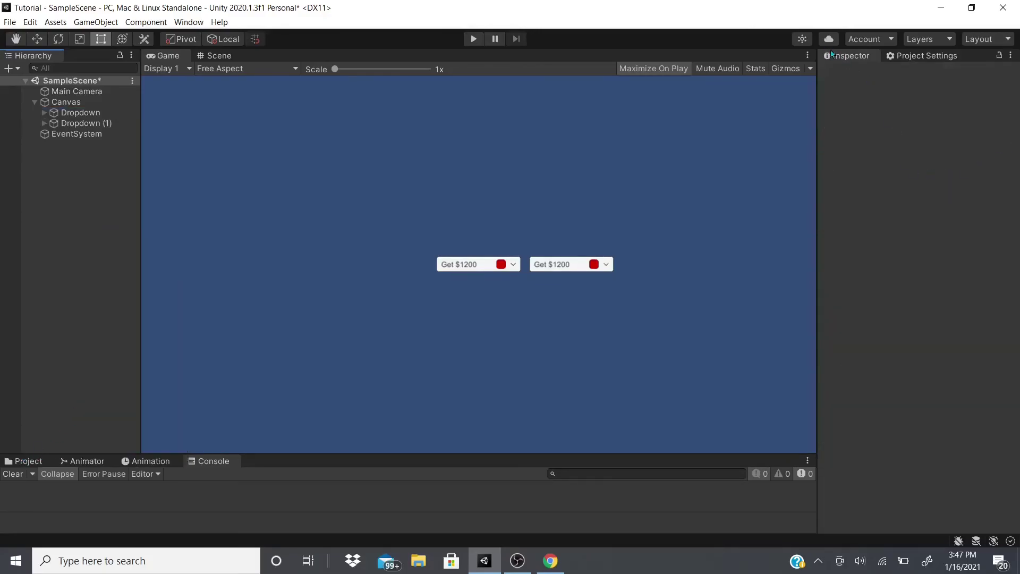
Step: Create an empty GameObject at the root of the scene
left_click(97, 92)
right_click(81, 214)
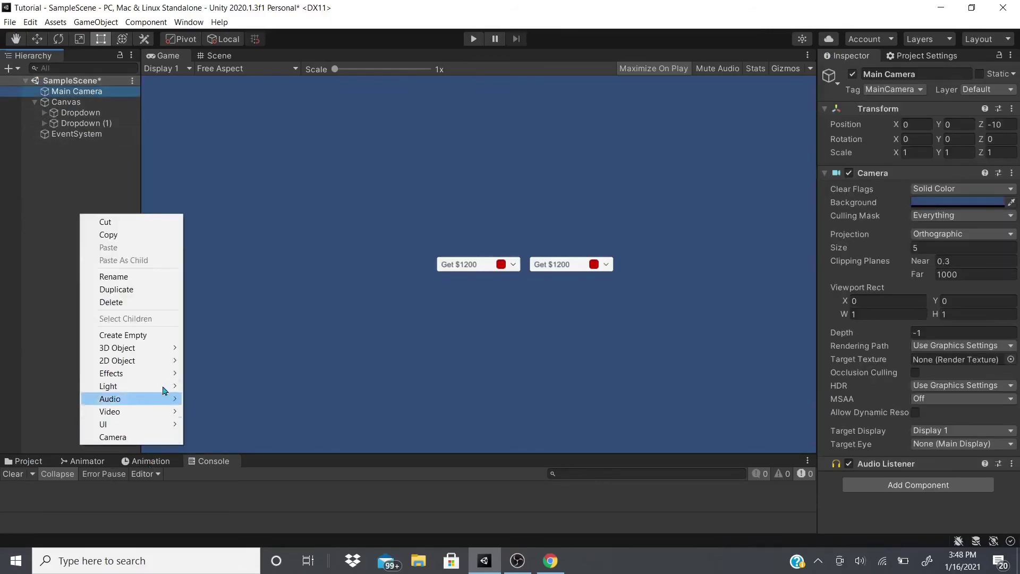
left_click(112, 335)
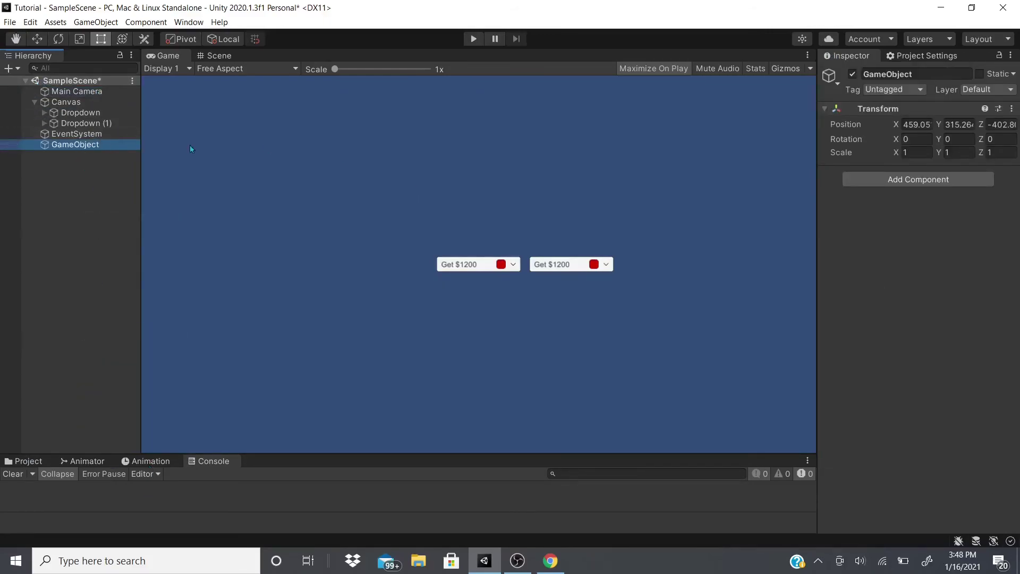
Step: Add a Video Player component from the Video category to the empty GameObject
left_click(918, 179)
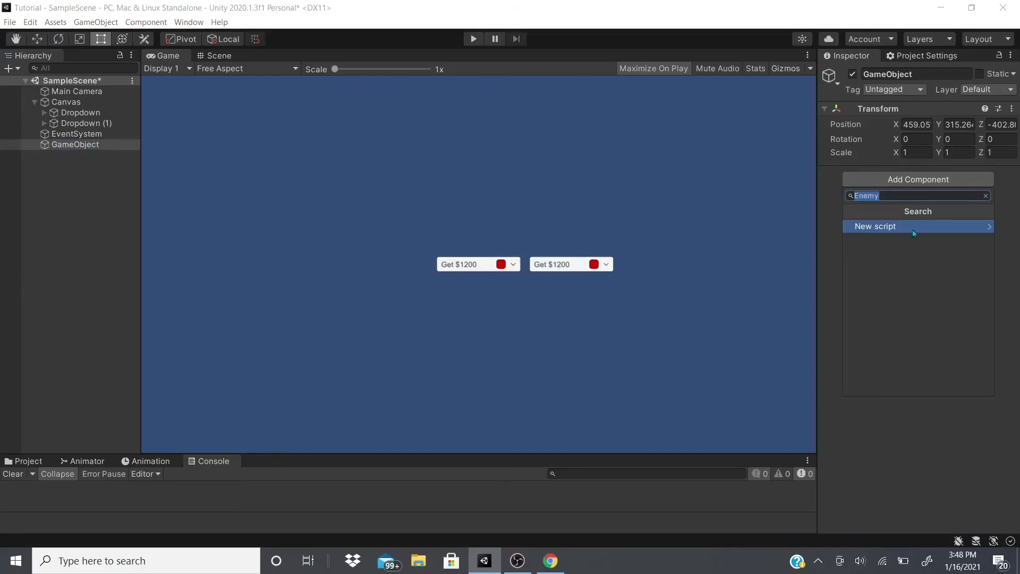
key("BackSpace")
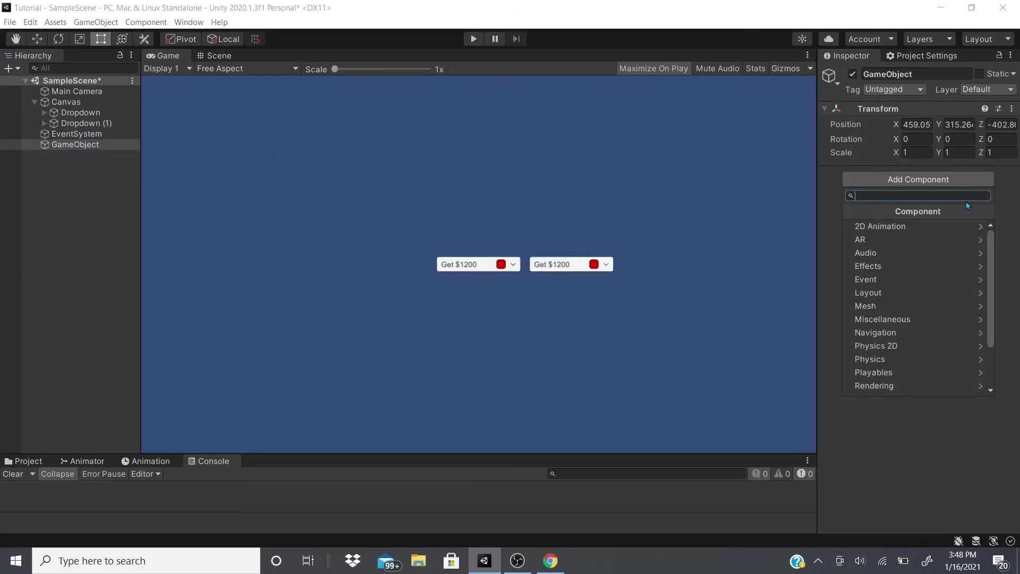
scroll(899, 367, "down", 3)
left_click(888, 375)
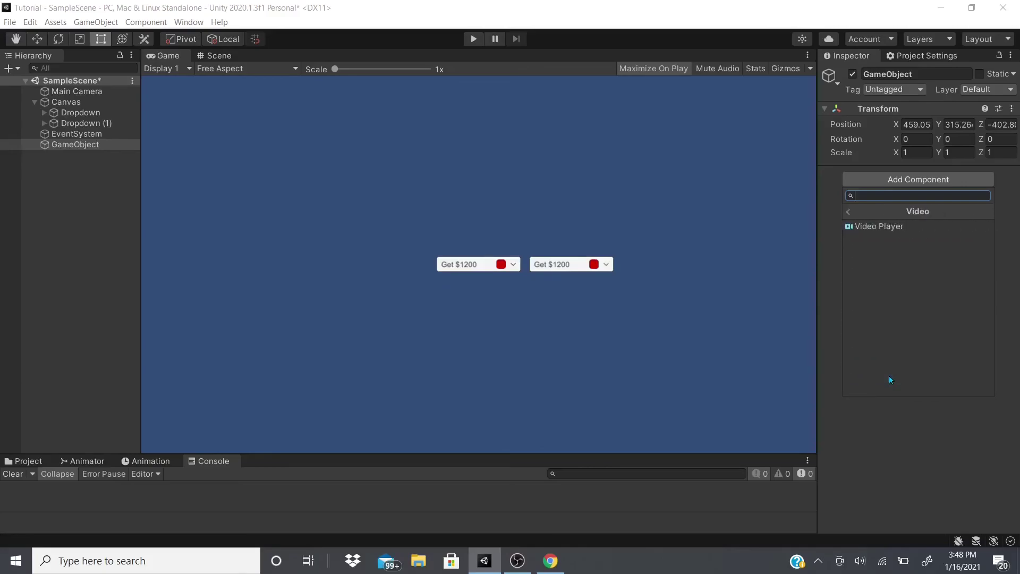
left_click(884, 227)
Step: Create a ready-made Video Player object at the root of the scene
right_click(132, 183)
mouse_move(166, 387)
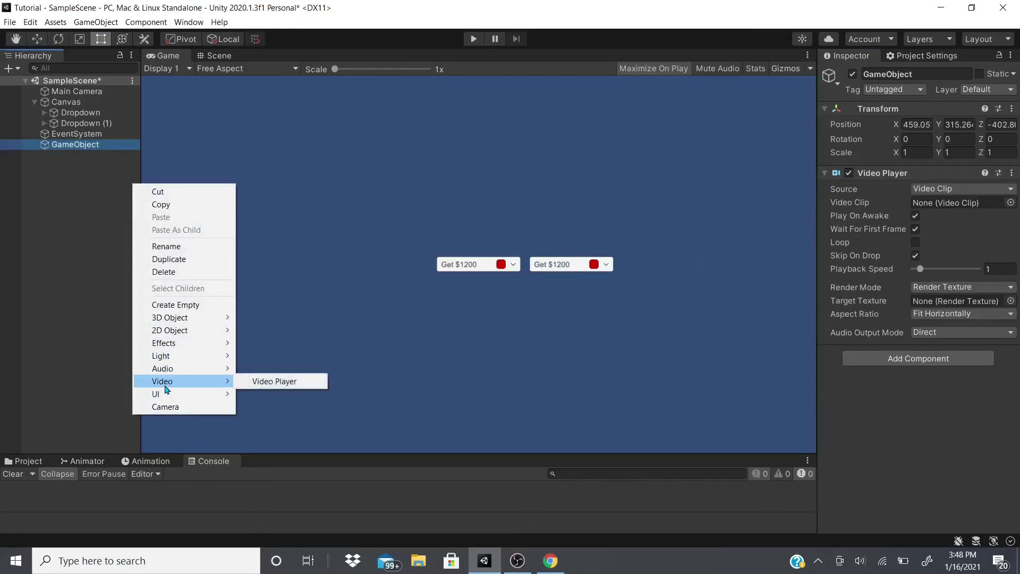
left_click(312, 381)
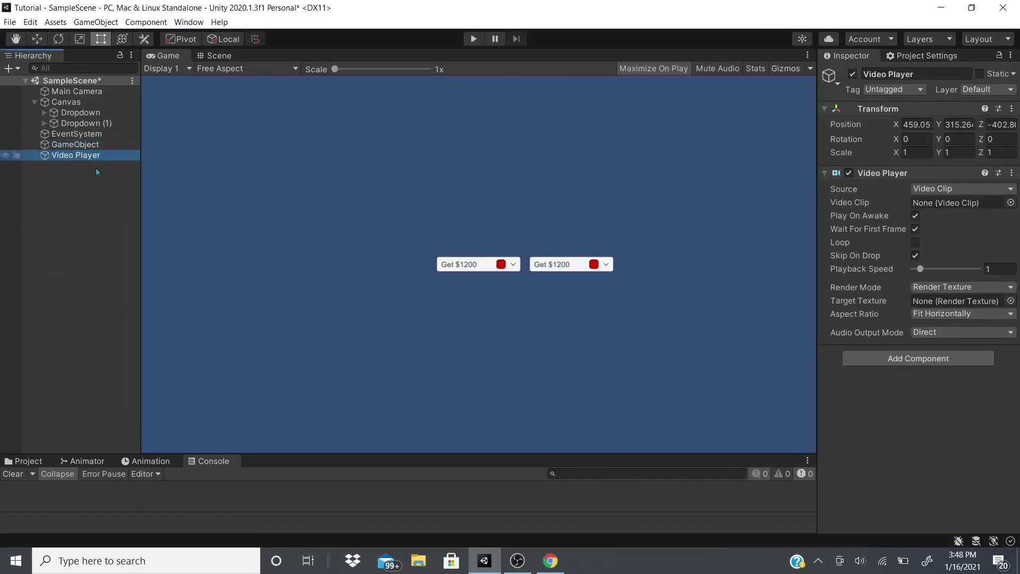
Step: Compare the components of GameObject and the Video Player object by selecting them alternately
left_click(80, 144)
left_click(106, 155)
left_click(104, 148)
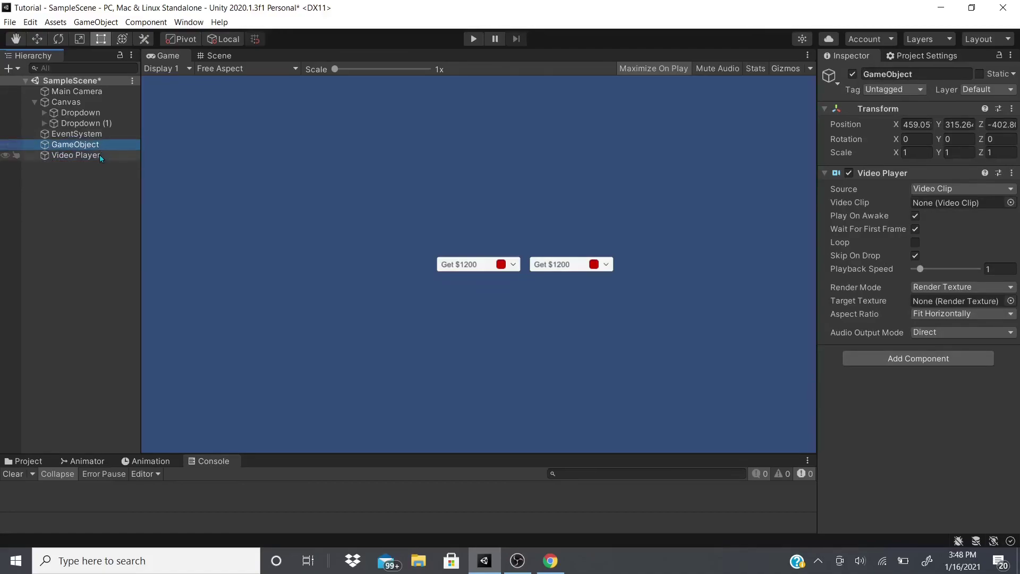
left_click(97, 155)
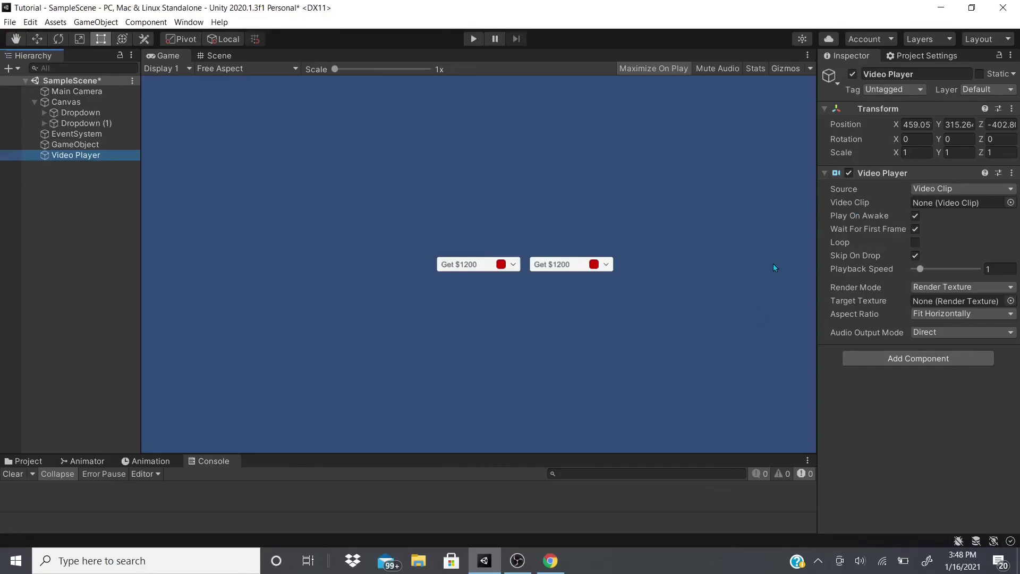
Step: Browse the Physics 2D components that can be added to the Video Player object
left_click(894, 356)
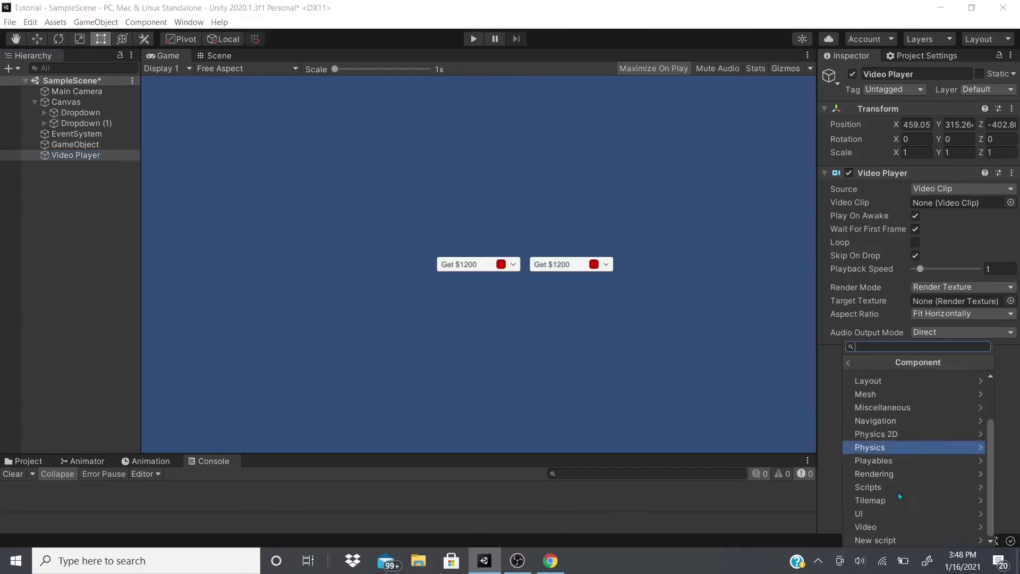
left_click(907, 434)
scroll(942, 425, "down", 3)
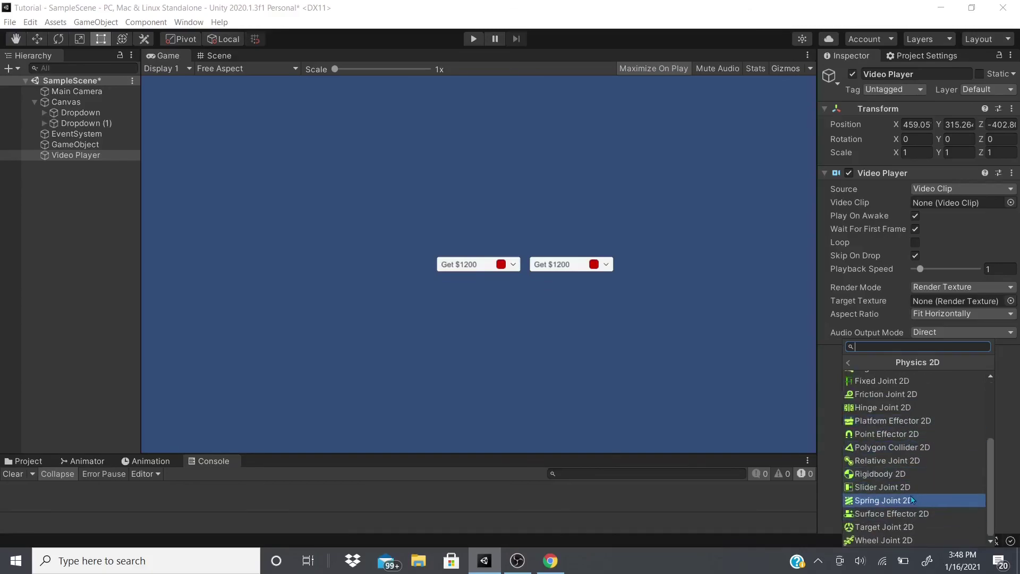
scroll(935, 399, "up", 3)
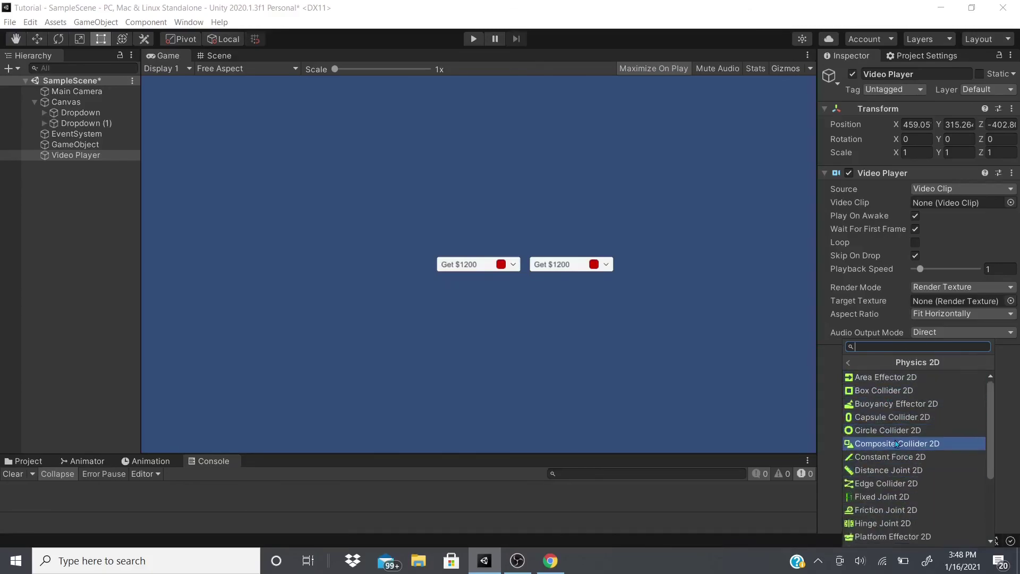
scroll(898, 478, "down", 3)
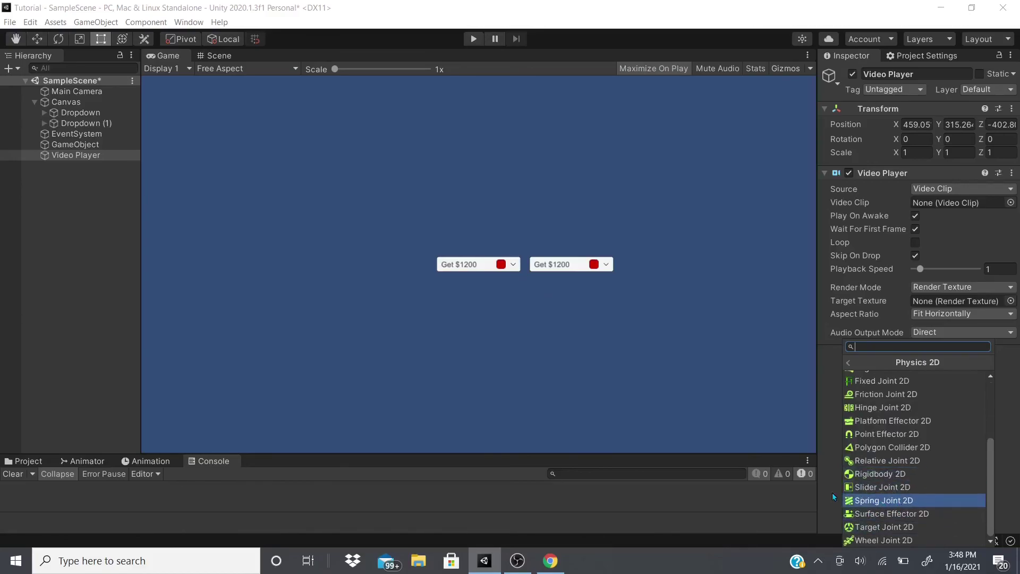
Step: Dismiss the component list, widen the Inspector, and select GameObject in the scene
left_click_drag(819, 398, 750, 382)
left_click(53, 144)
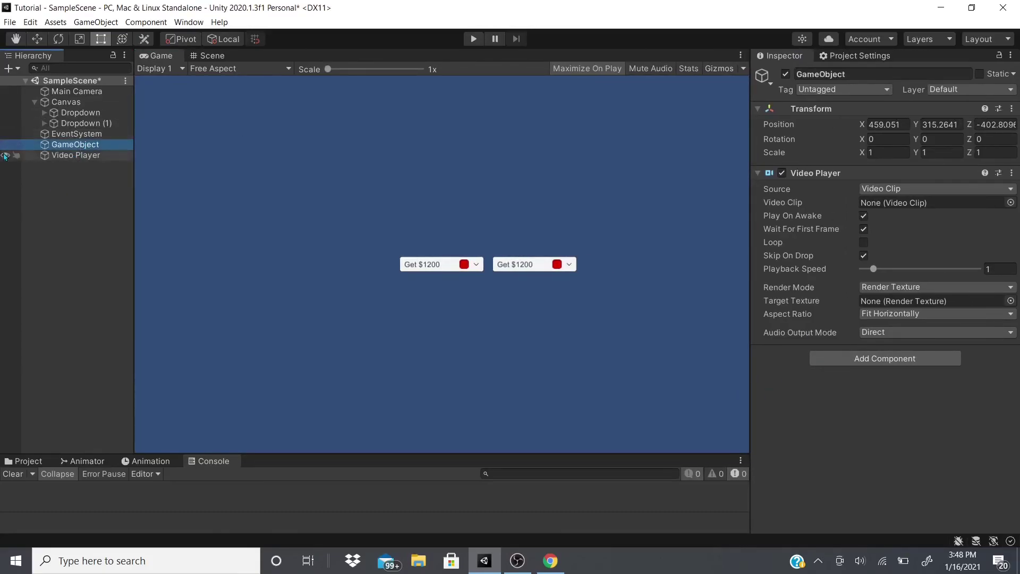